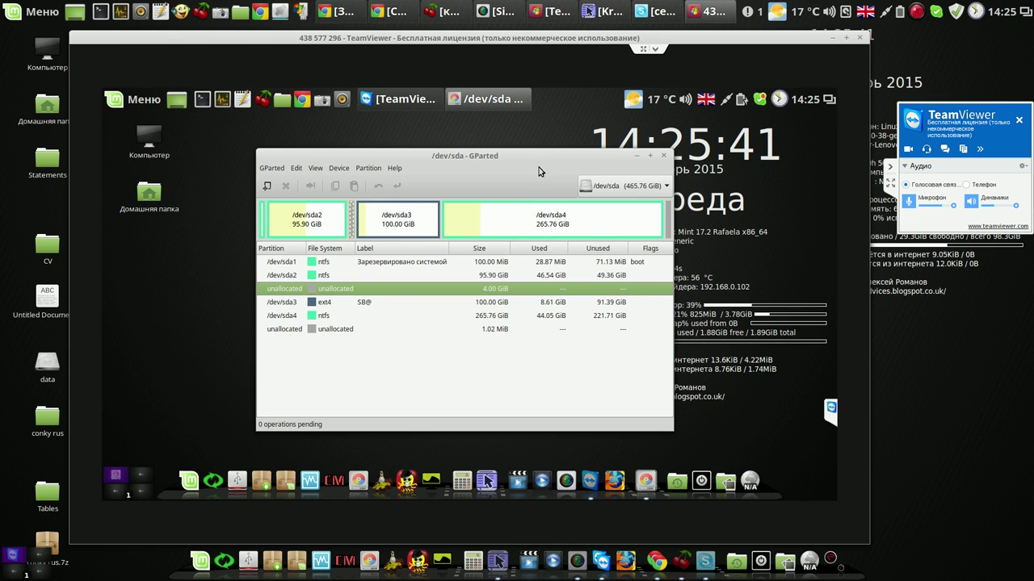
# Delete the /dev/sda2 ntfs partition and the /dev/sda3 ext4 partition from the /dev/sda disk.
pyautogui.moveTo(534, 161); pyautogui.dragTo(426, 138)
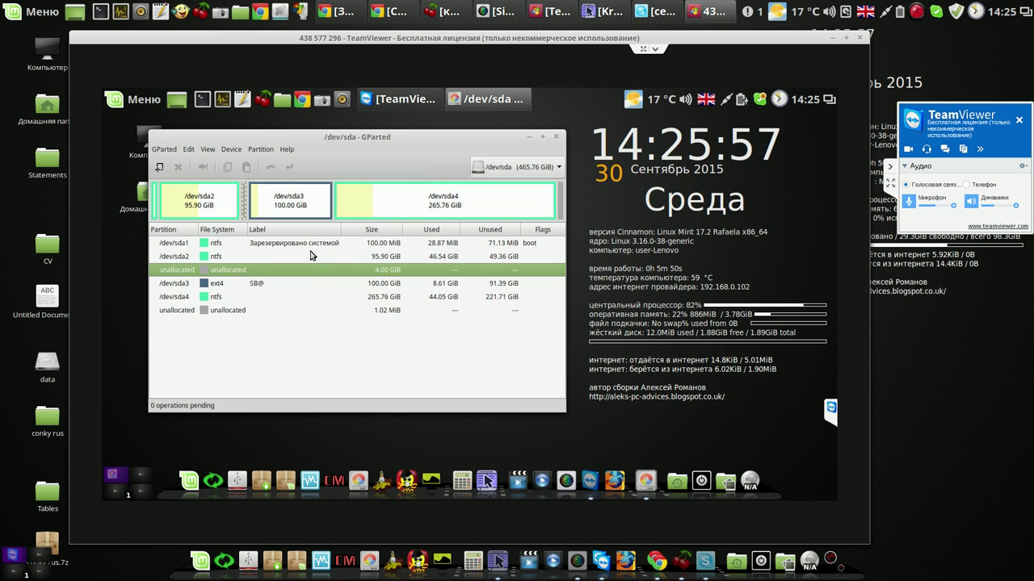
pyautogui.click(221, 258)
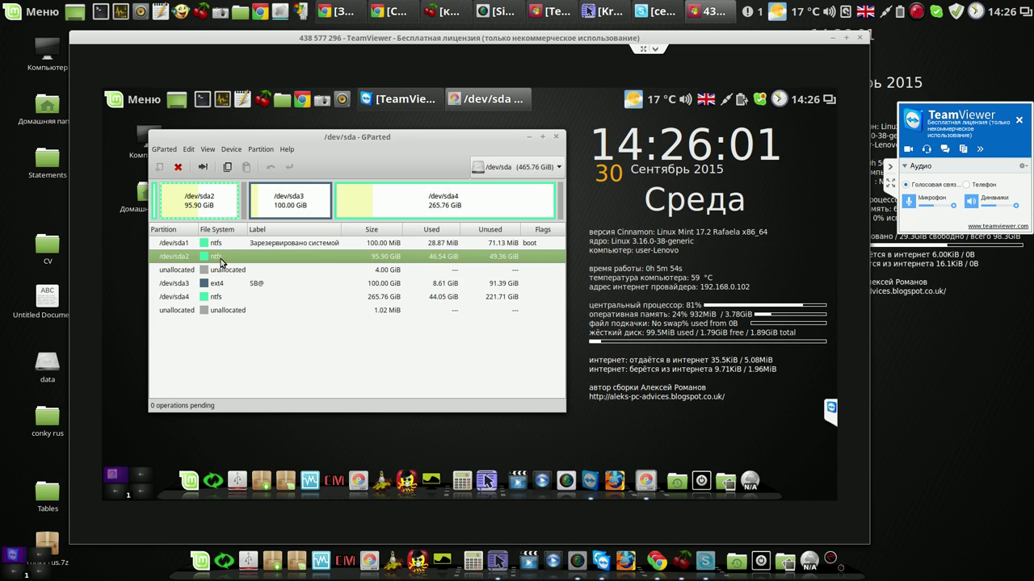
pyautogui.rightClick(222, 259)
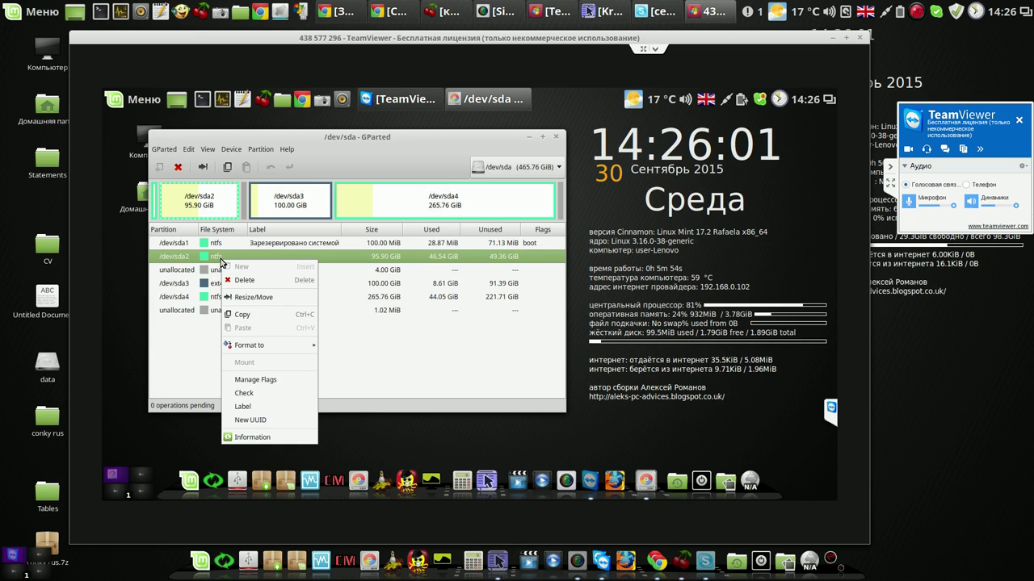
pyautogui.click(266, 281)
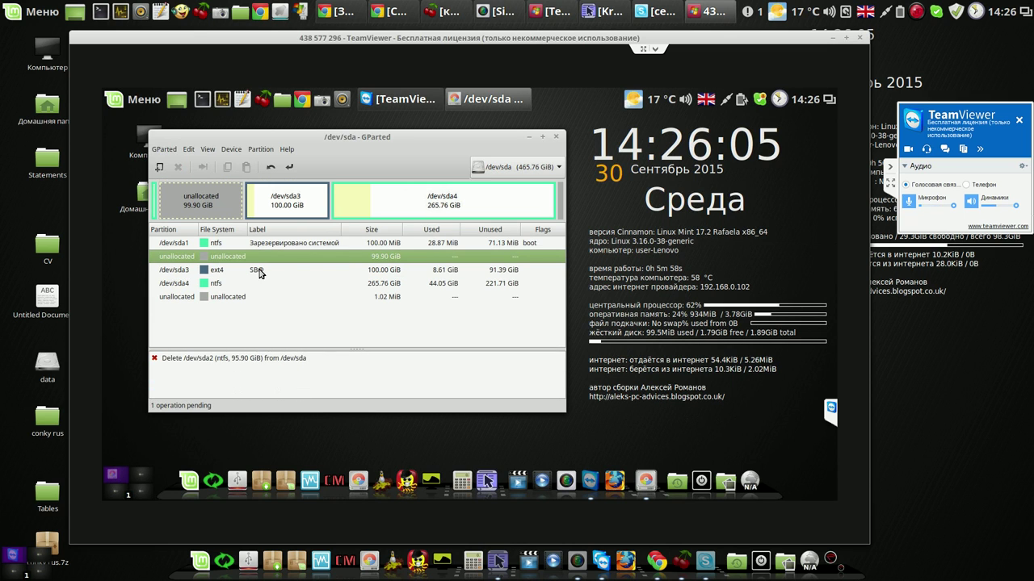
pyautogui.click(260, 274)
pyautogui.rightClick(259, 273)
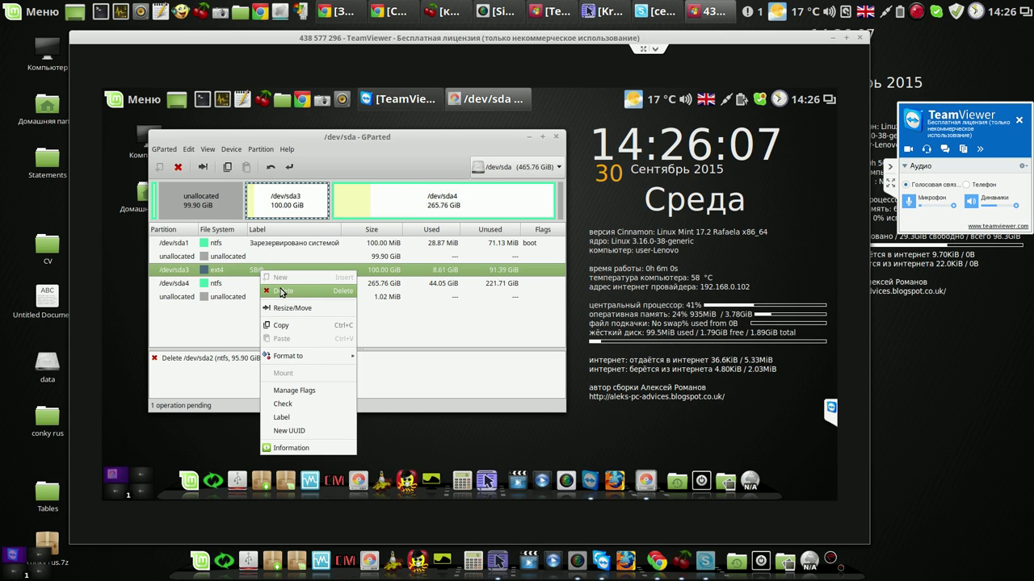
pyautogui.click(281, 291)
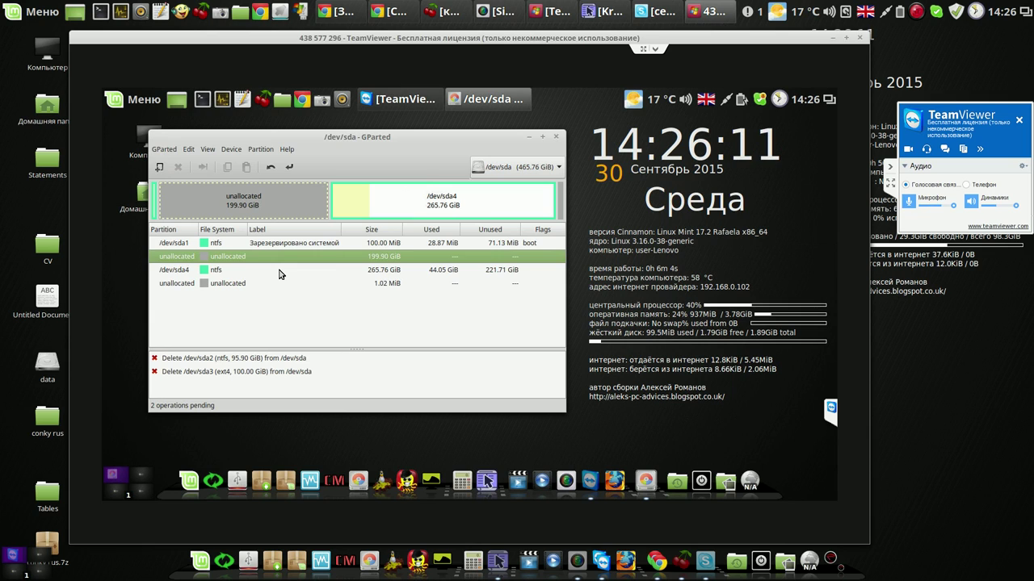
# Delete the two remaining ntfs partitions, /dev/sda4 and the boot partition /dev/sda1.
pyautogui.click(280, 271)
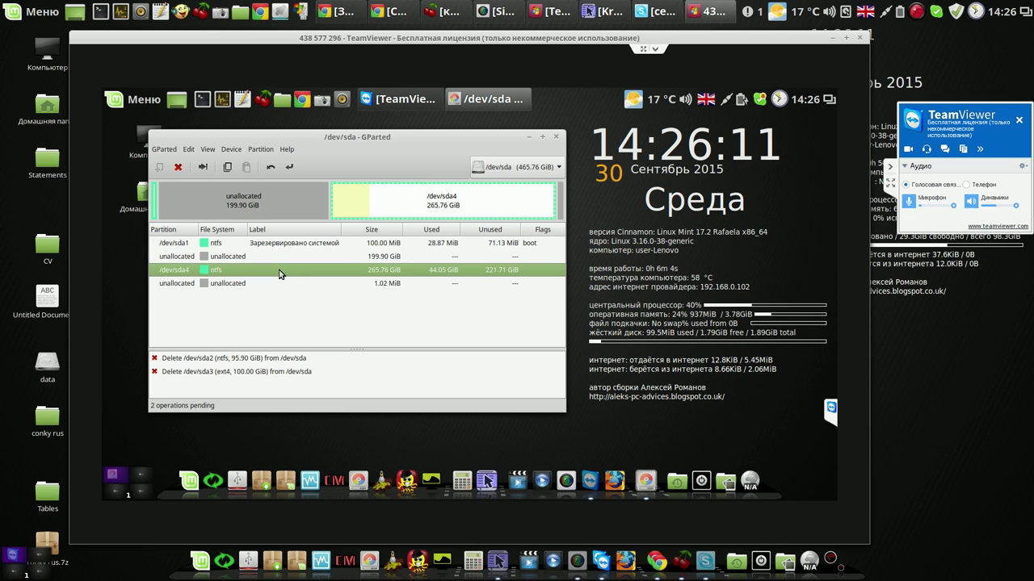
pyautogui.rightClick(335, 275)
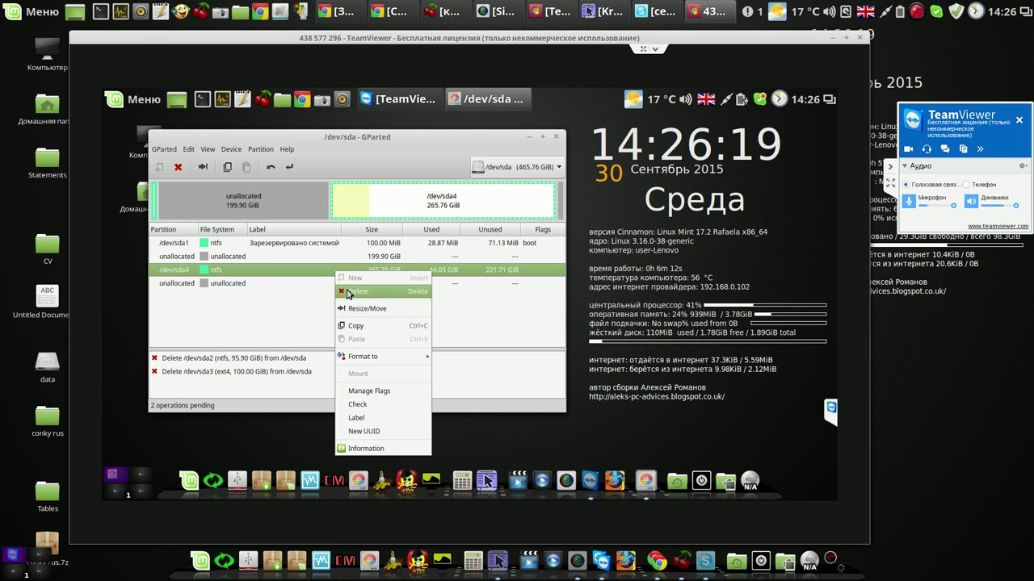
pyautogui.click(349, 292)
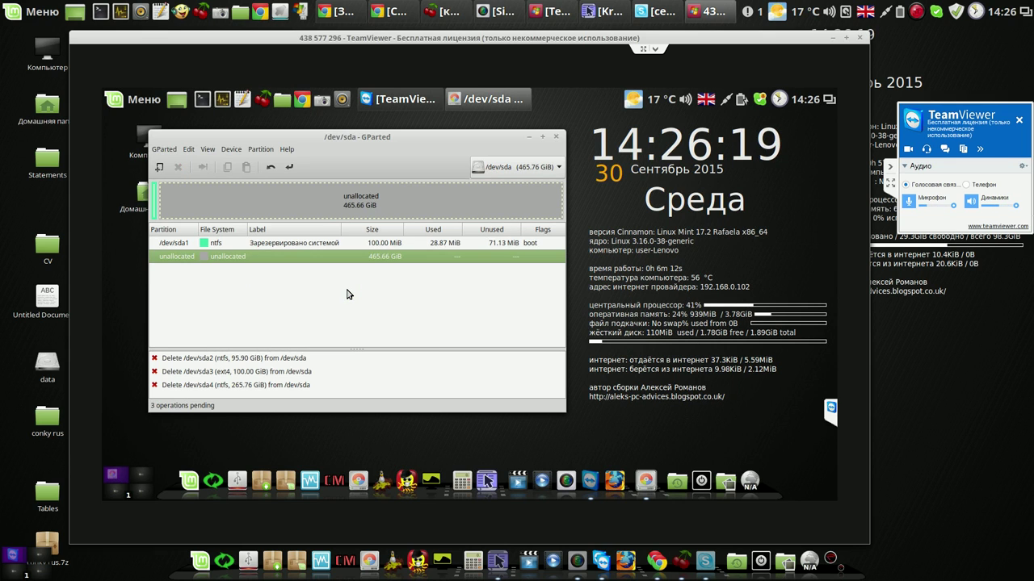
pyautogui.click(324, 244)
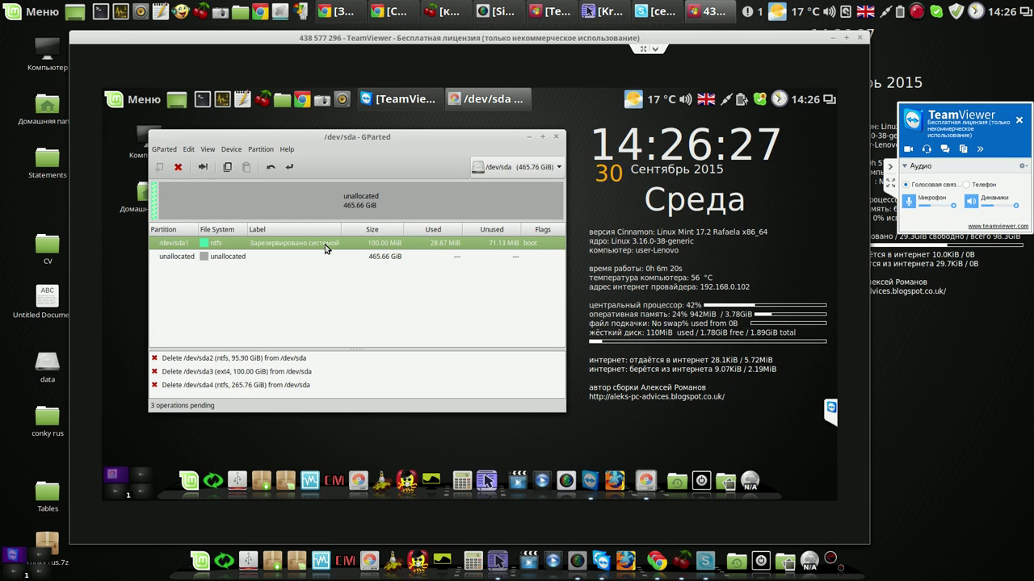
pyautogui.rightClick(325, 249)
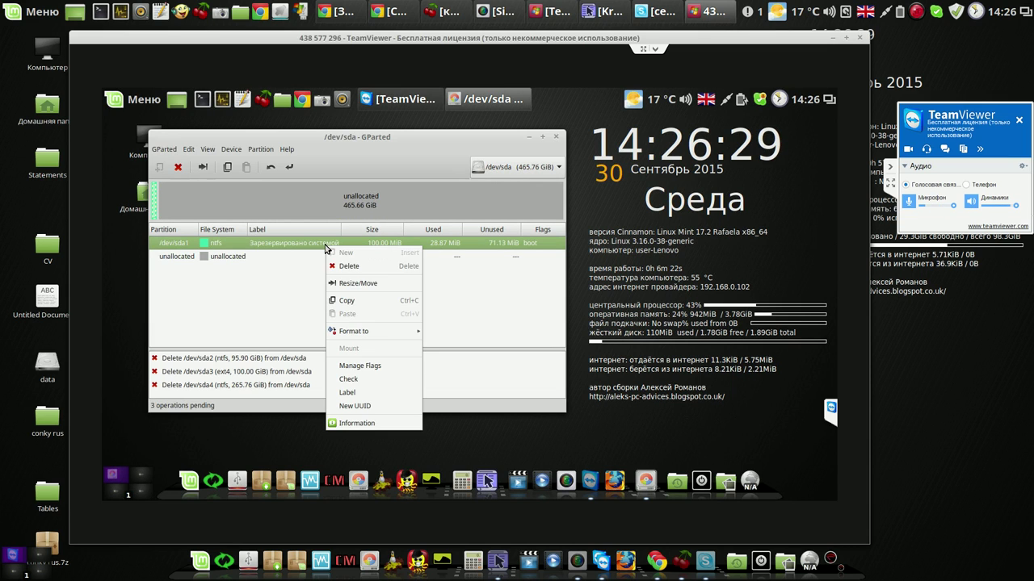
pyautogui.click(346, 269)
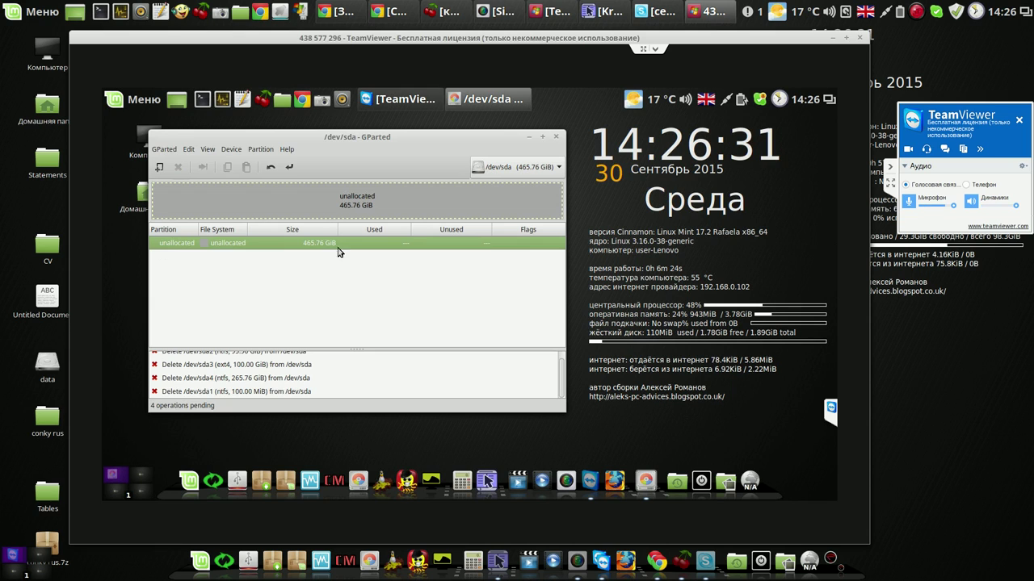
# Apply the pending partition deletions to /dev/sda and close the progress report.
pyautogui.click(289, 167)
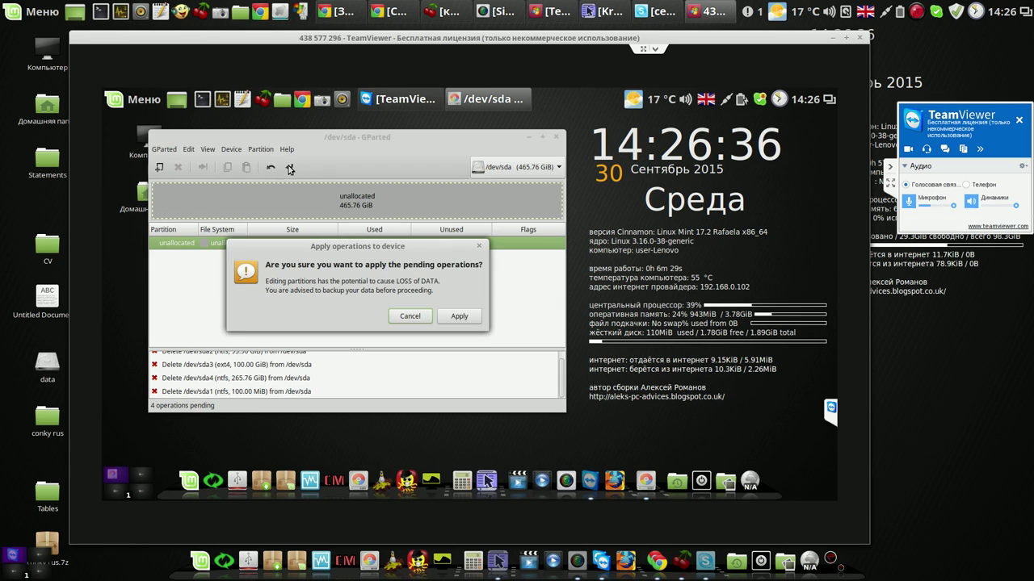
pyautogui.click(459, 317)
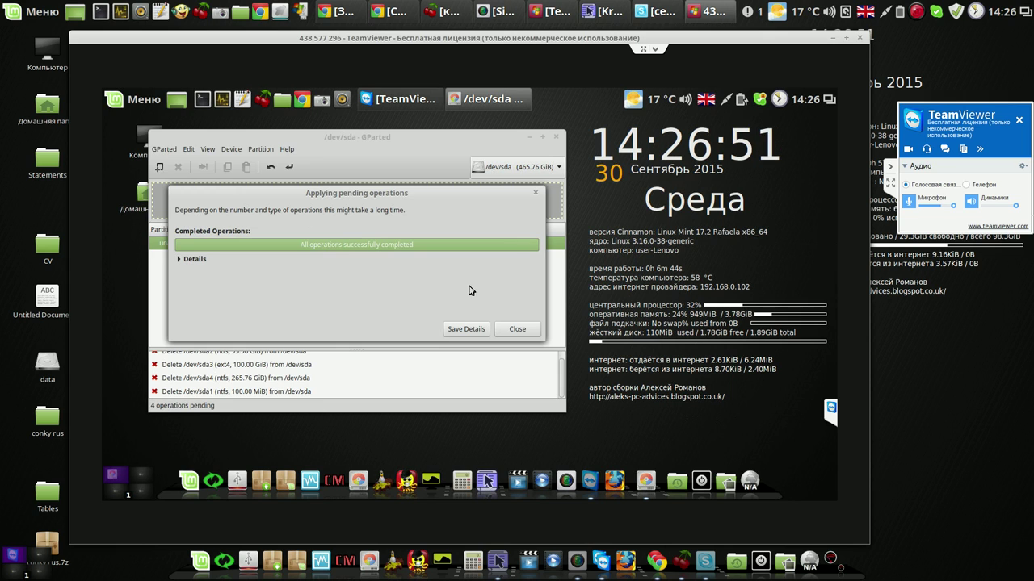
pyautogui.click(519, 329)
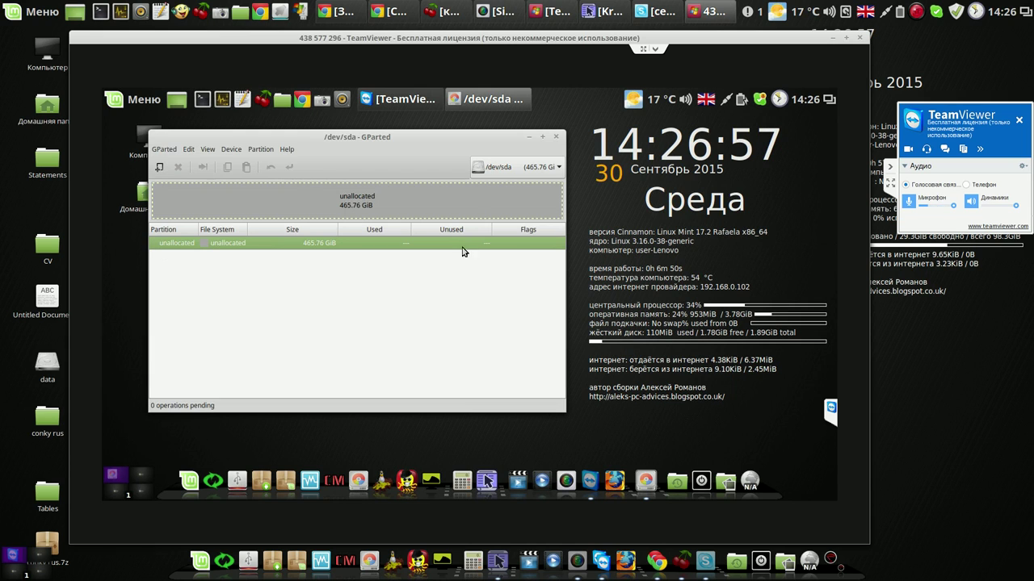
# Start a new partition in the unallocated space and compute 100×1024 in the Calculator for its size in MiB.
pyautogui.rightClick(383, 244)
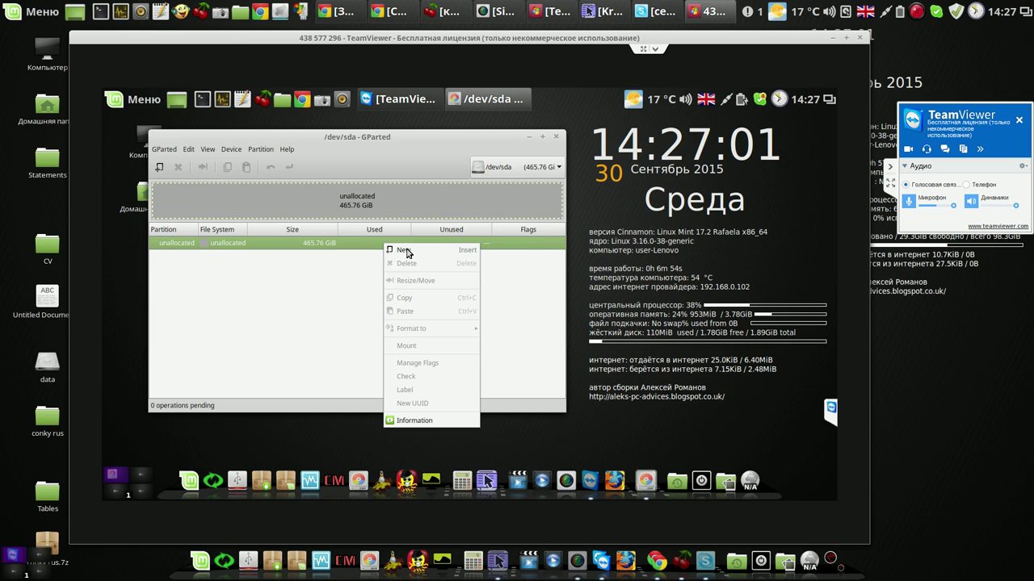
pyautogui.click(406, 251)
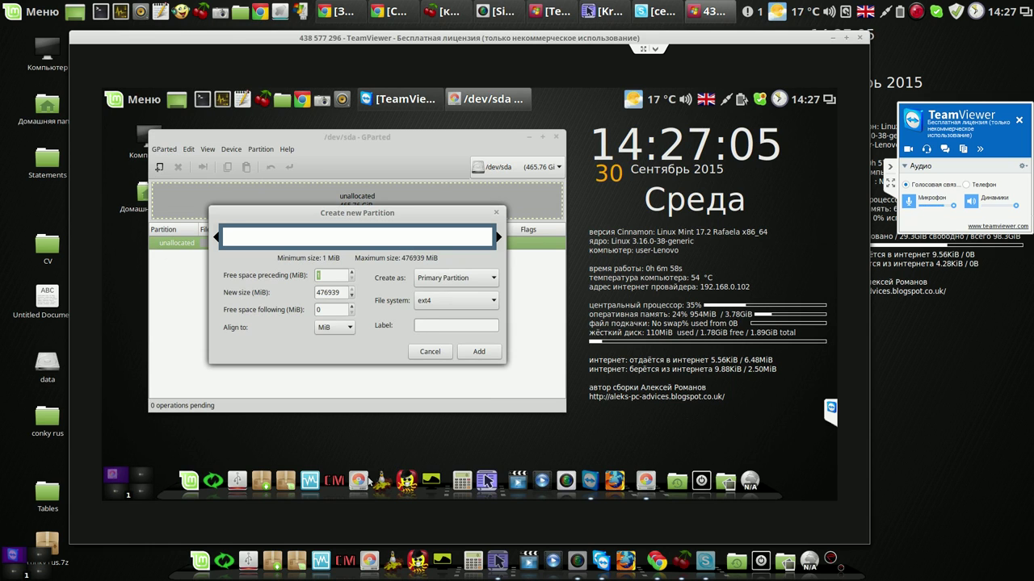
pyautogui.click(462, 474)
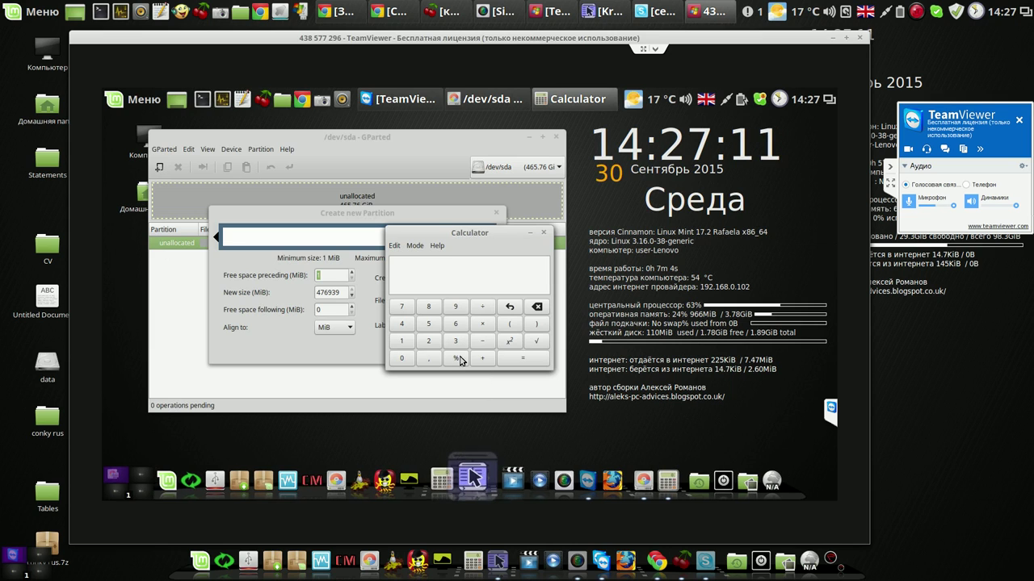
pyautogui.click(403, 358)
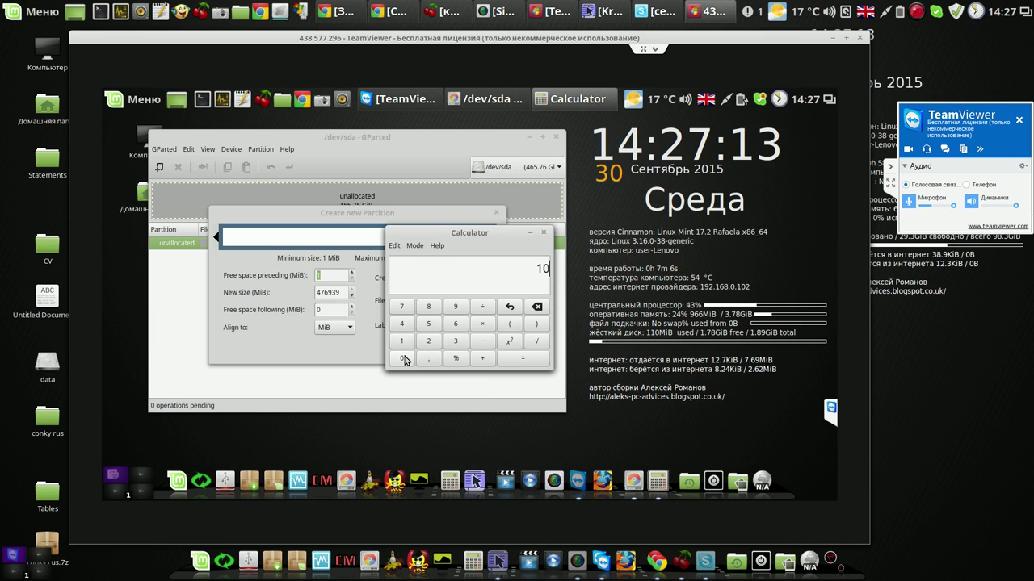
pyautogui.click(405, 360)
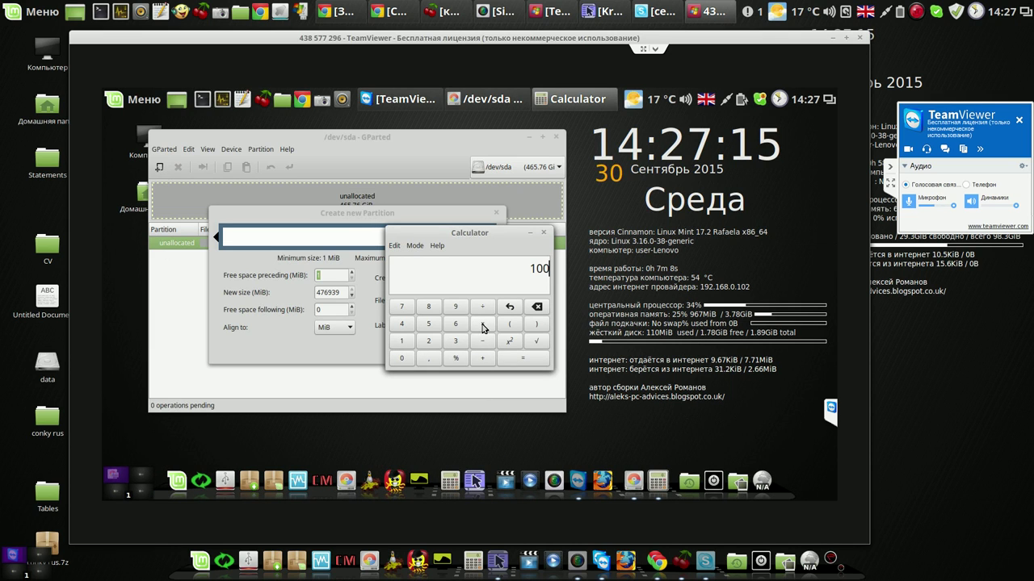
pyautogui.click(483, 326)
pyautogui.click(403, 342)
pyautogui.click(404, 358)
pyautogui.click(426, 342)
pyautogui.click(404, 324)
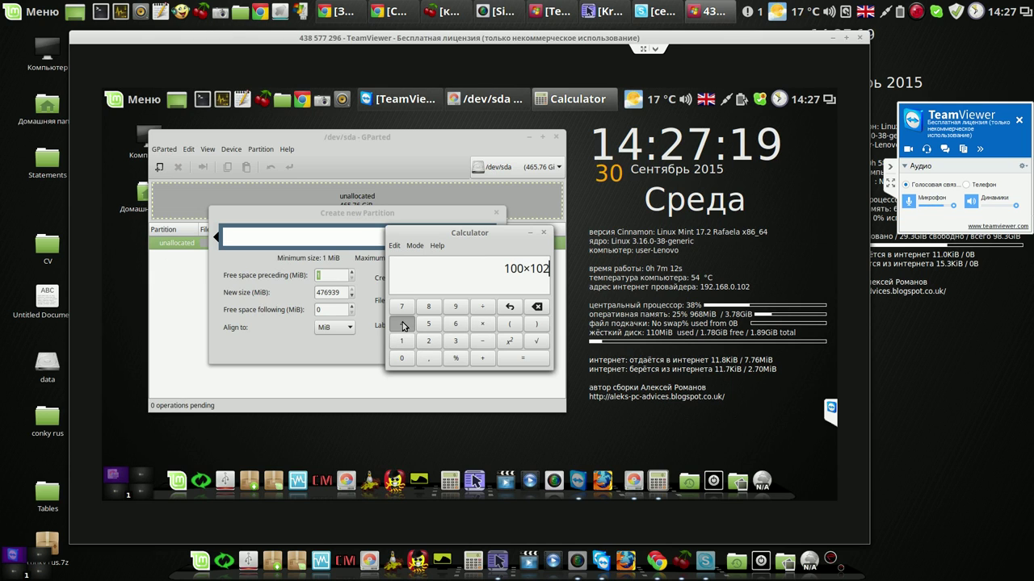
pyautogui.click(517, 358)
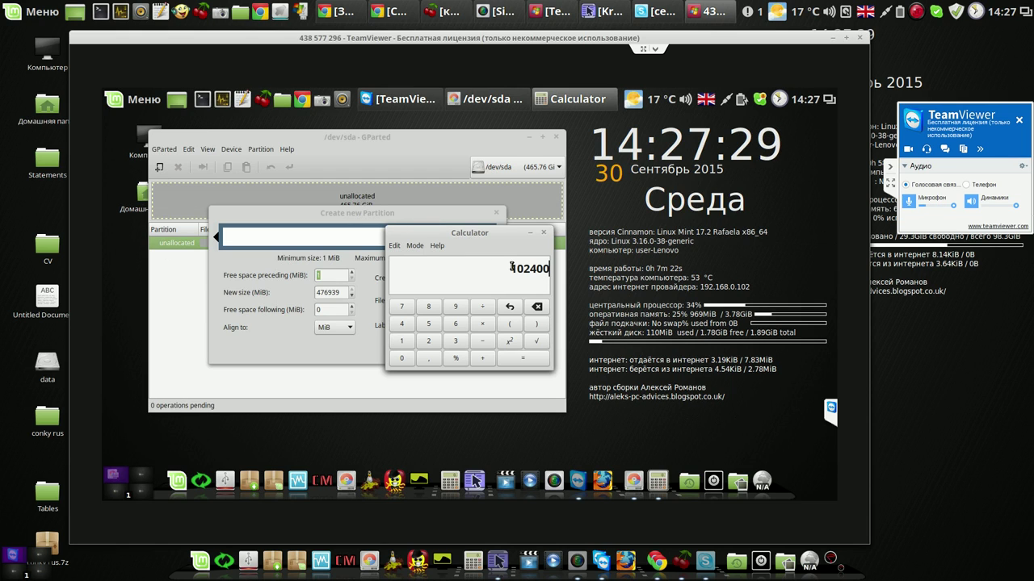
# Copy the Calculator result and paste it into the partition settings, making the new size 102400 MiB.
pyautogui.moveTo(509, 269); pyautogui.dragTo(553, 270)
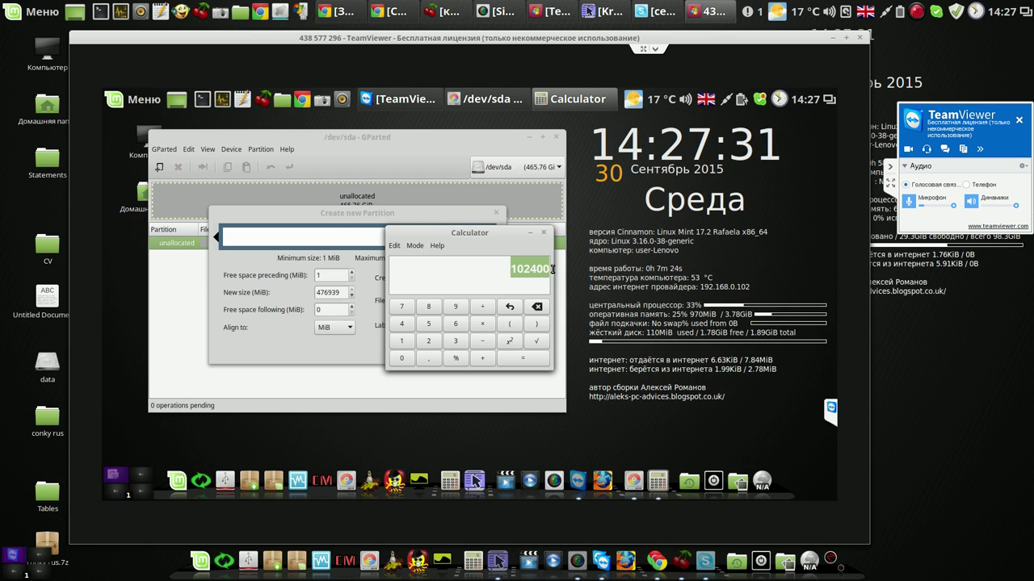
pyautogui.rightClick(545, 270)
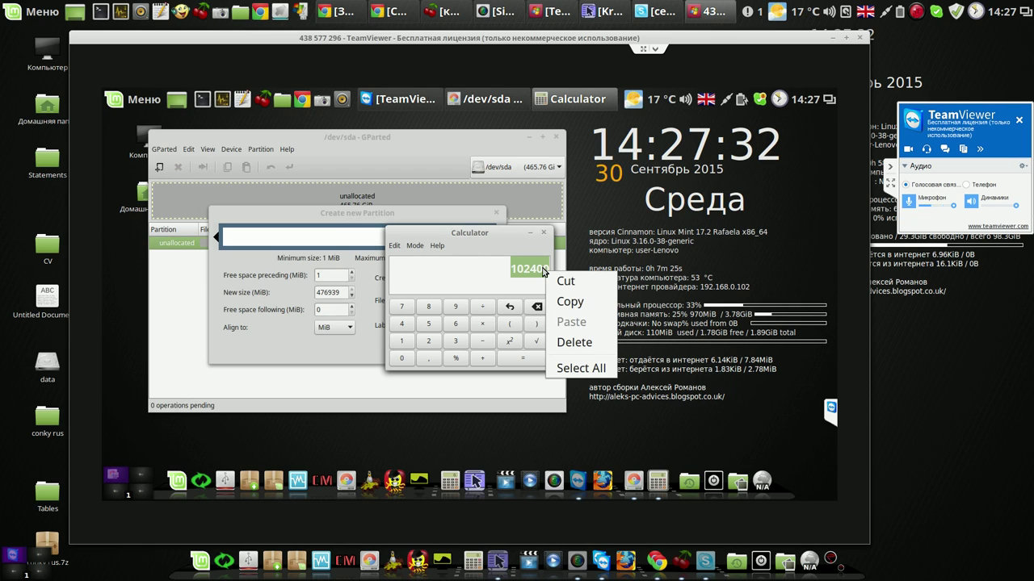
pyautogui.click(568, 302)
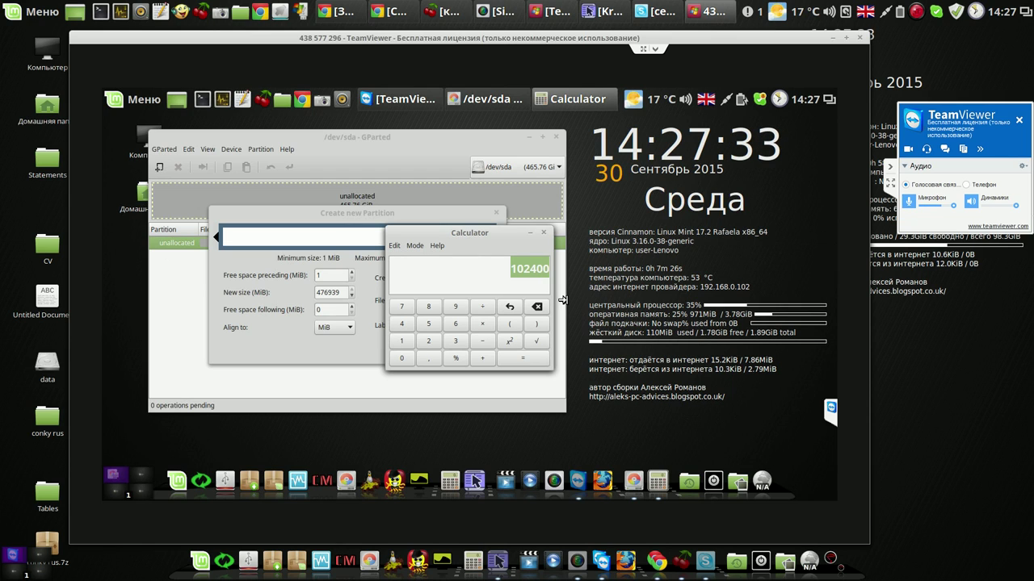
pyautogui.click(531, 234)
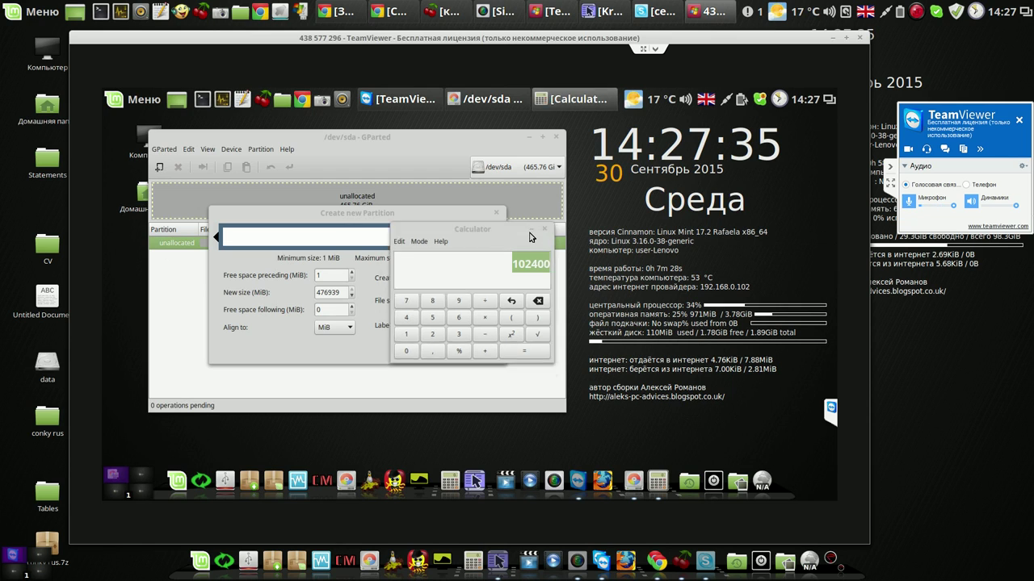
pyautogui.click(325, 275)
pyautogui.moveTo(343, 292); pyautogui.dragTo(302, 293)
pyautogui.rightClick(328, 293)
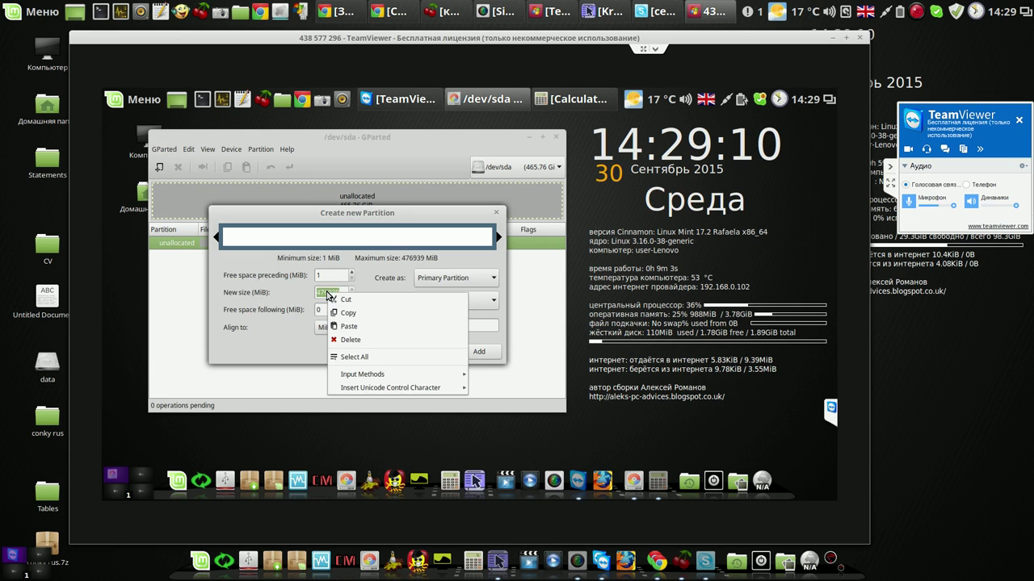
pyautogui.click(345, 326)
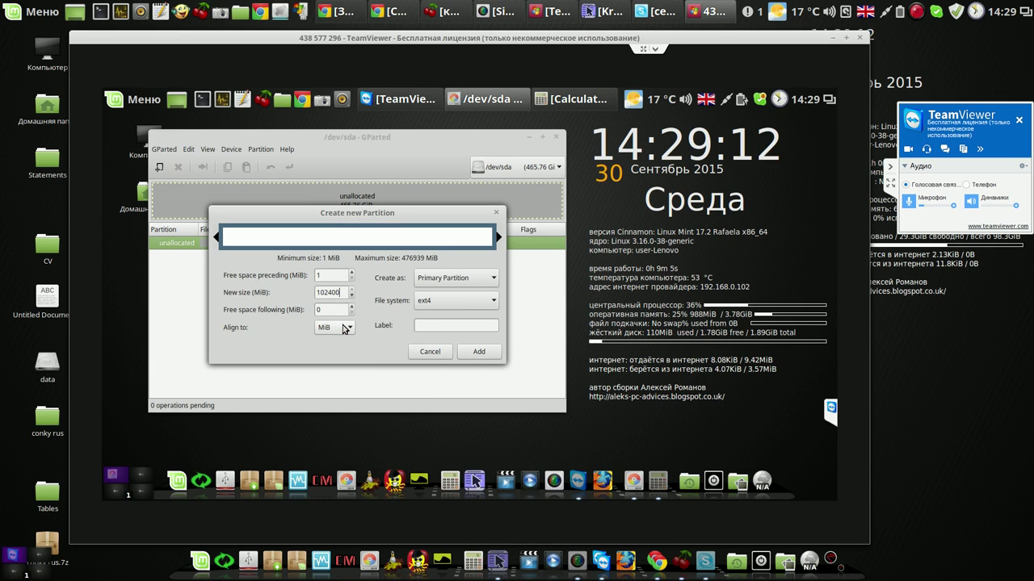
pyautogui.click(336, 311)
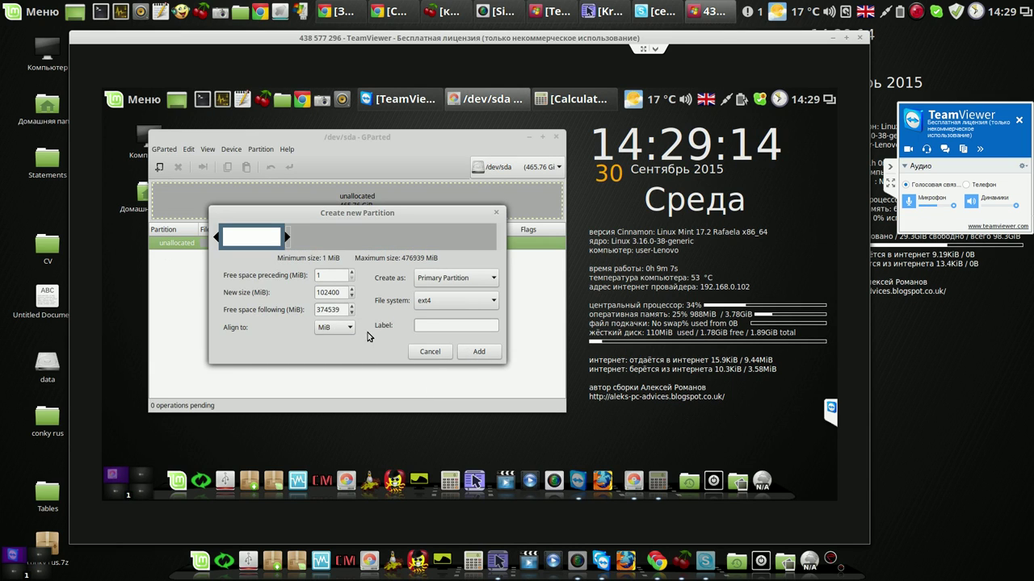
# Set the file system to ntfs and the label to w7, keep Primary Partition as the type, and add the partition.
pyautogui.click(491, 303)
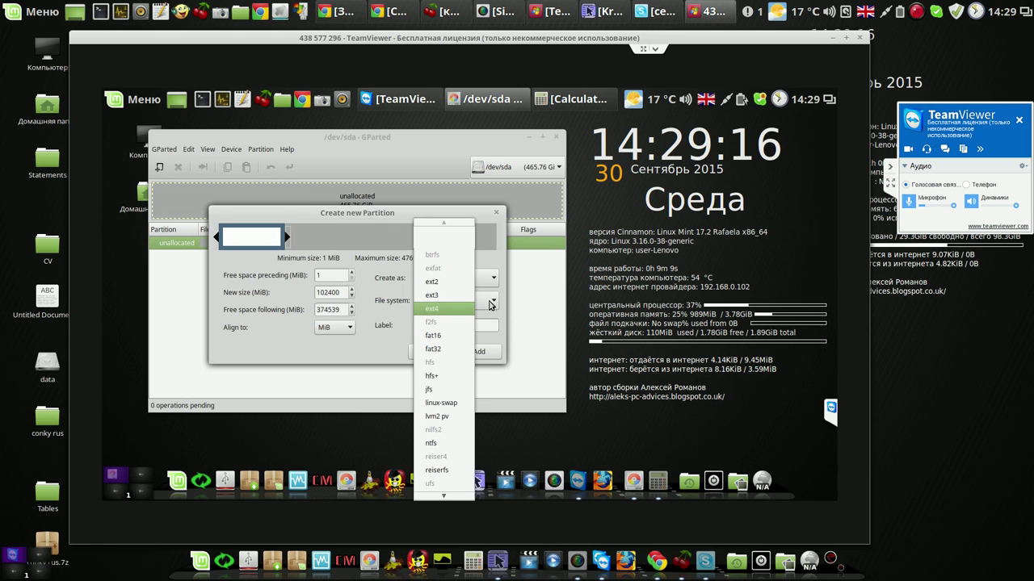
pyautogui.click(436, 446)
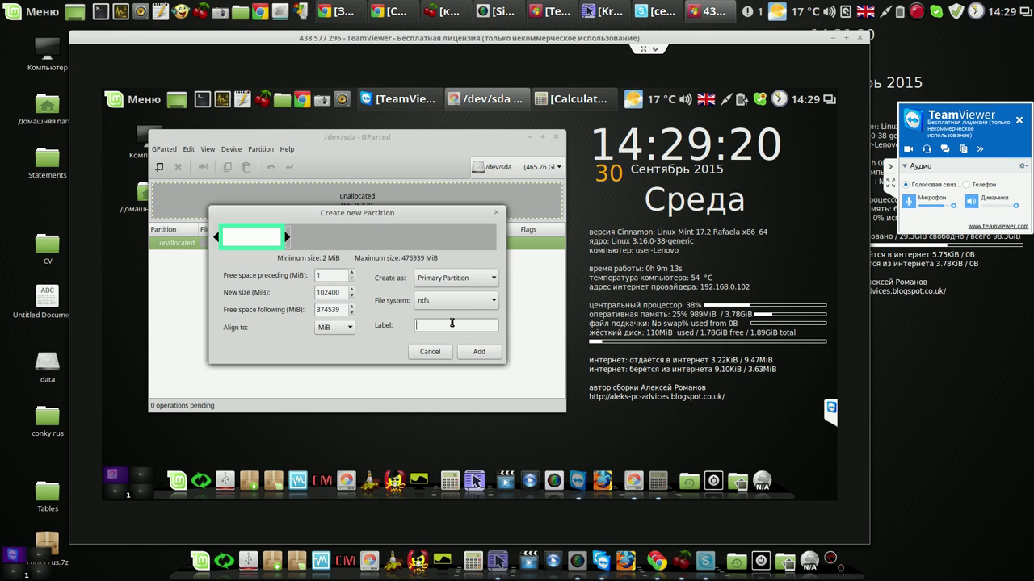
pyautogui.write('w7')
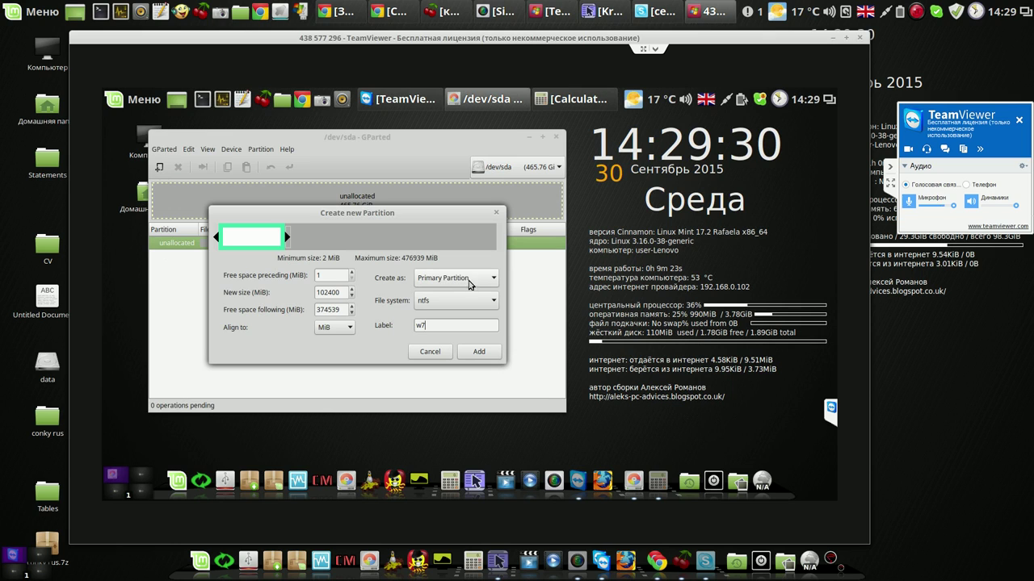
pyautogui.click(494, 278)
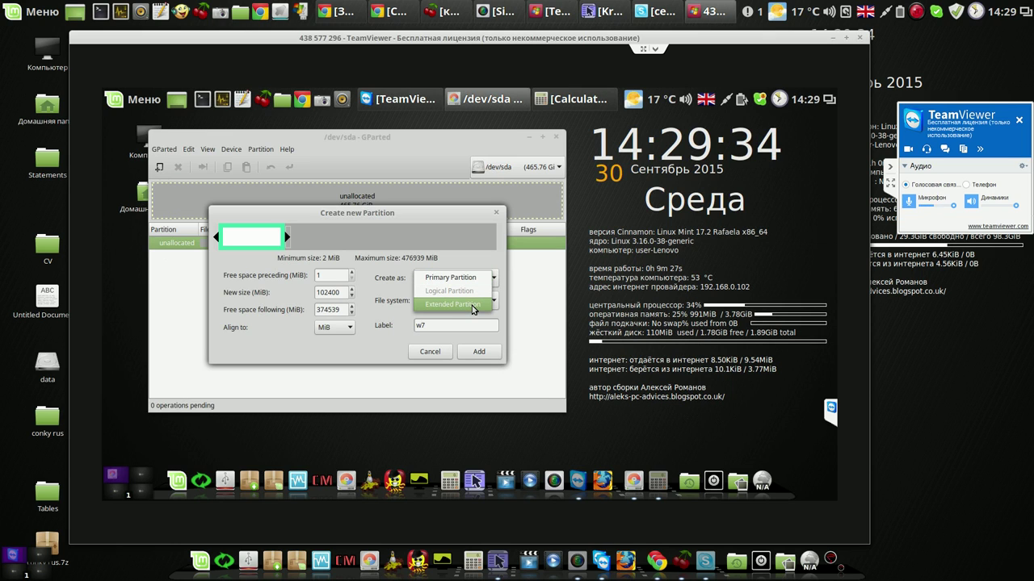
pyautogui.click(470, 279)
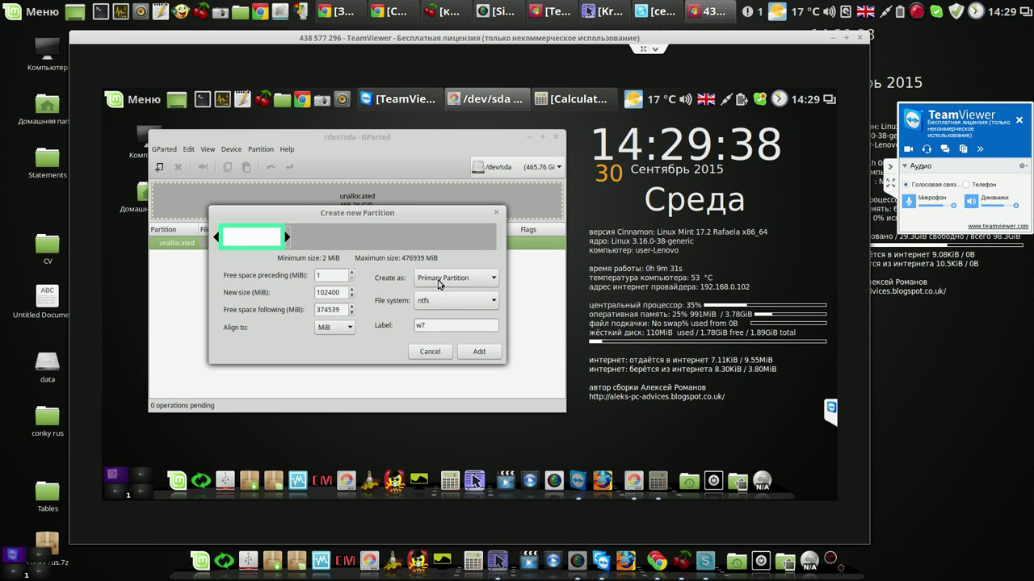
pyautogui.click(478, 352)
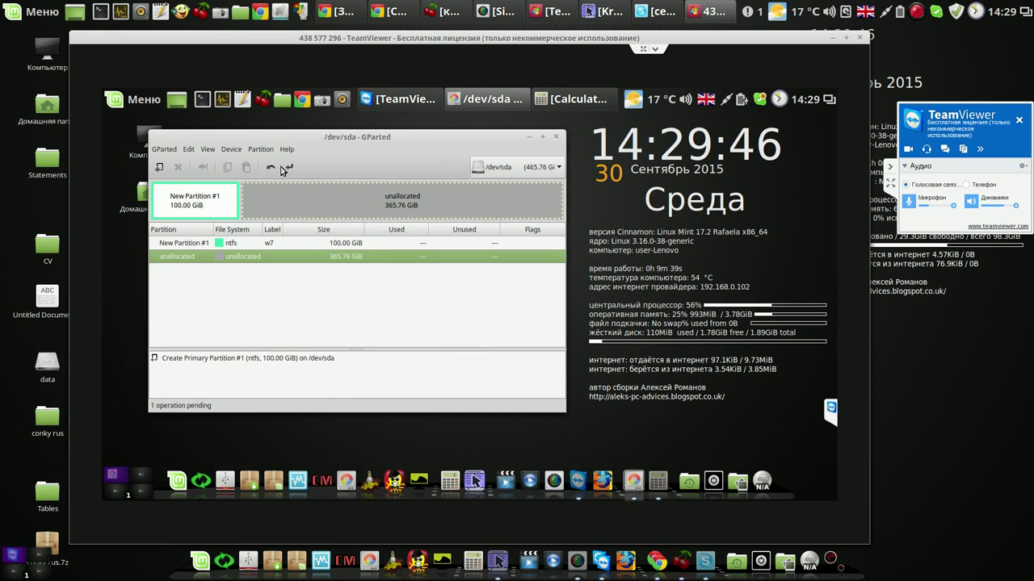
# Apply the pending creation of the w7 partition to /dev/sda and close the progress report.
pyautogui.click(289, 168)
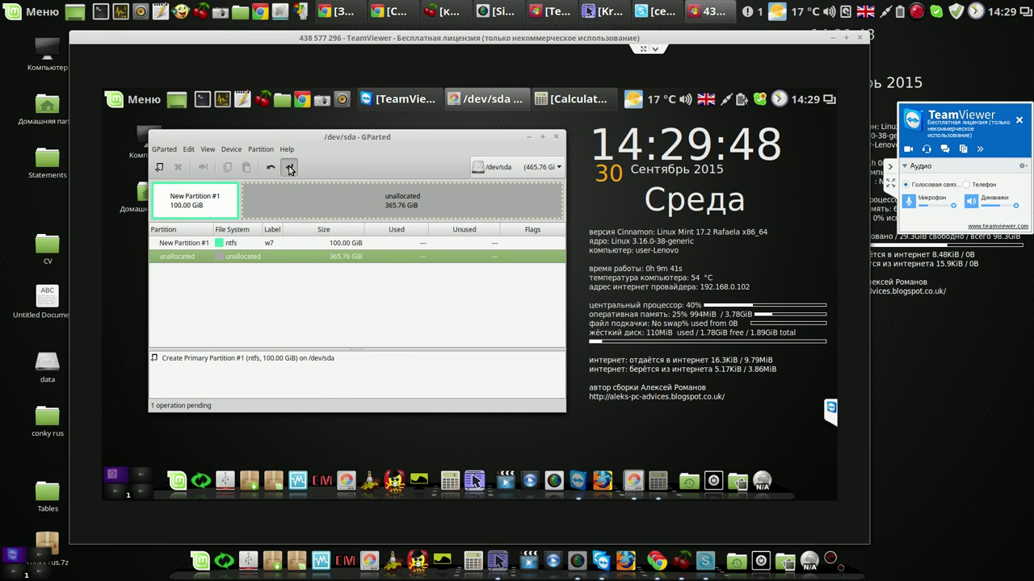
pyautogui.click(458, 317)
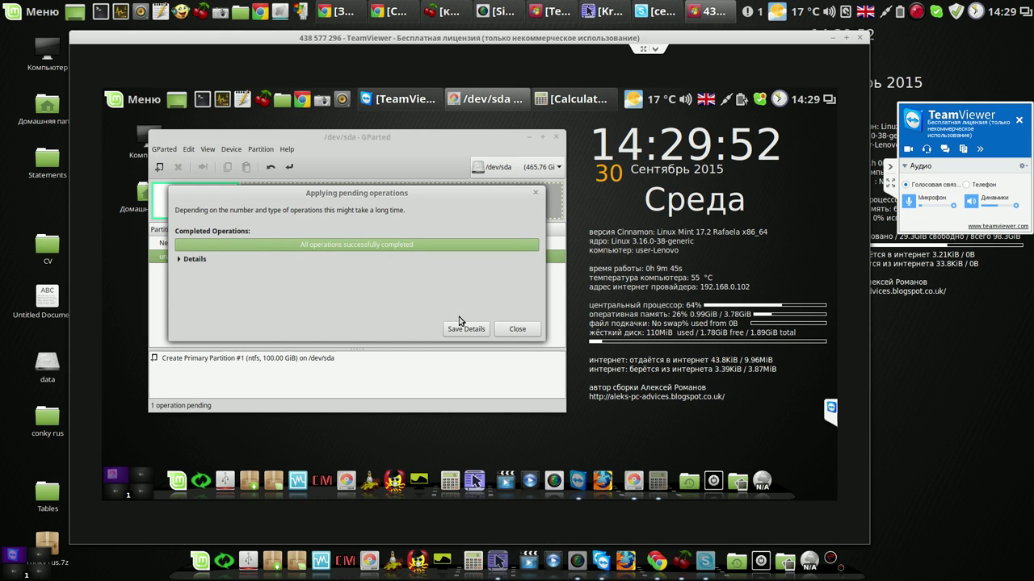
pyautogui.click(515, 329)
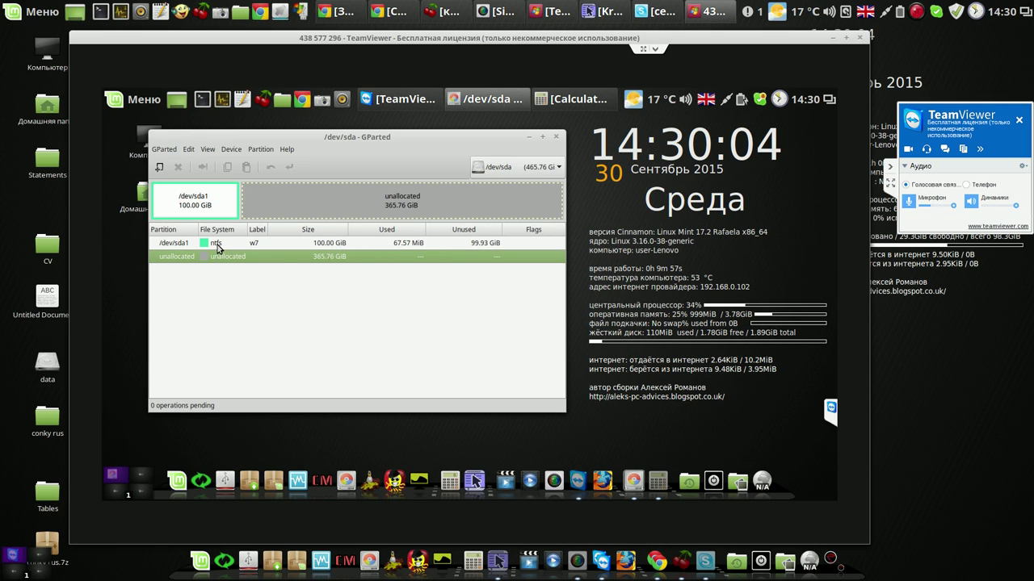
# Start a second partition in the unallocated space and paste the copied value as its new size, 102400 MiB.
pyautogui.rightClick(296, 259)
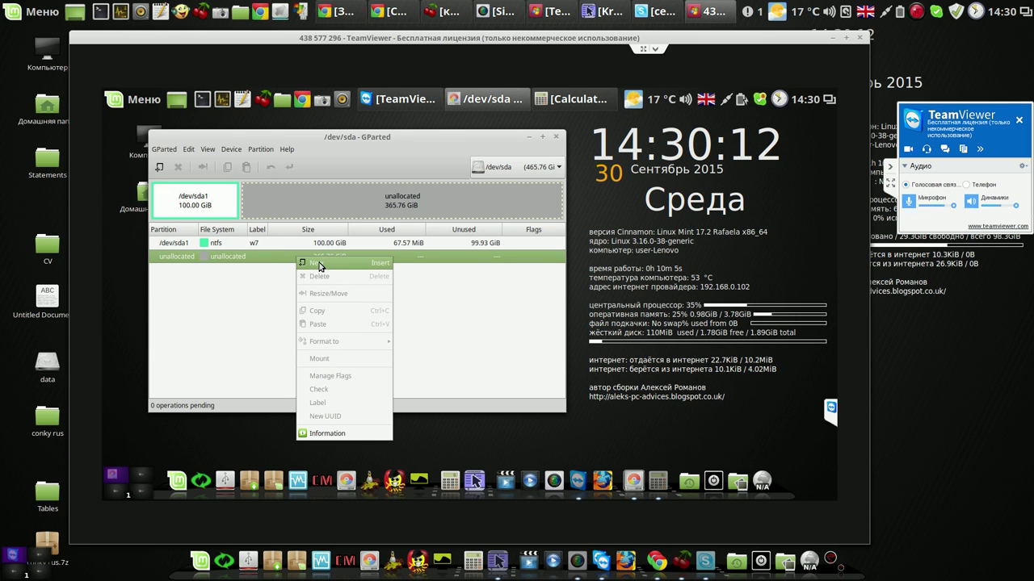
pyautogui.click(317, 267)
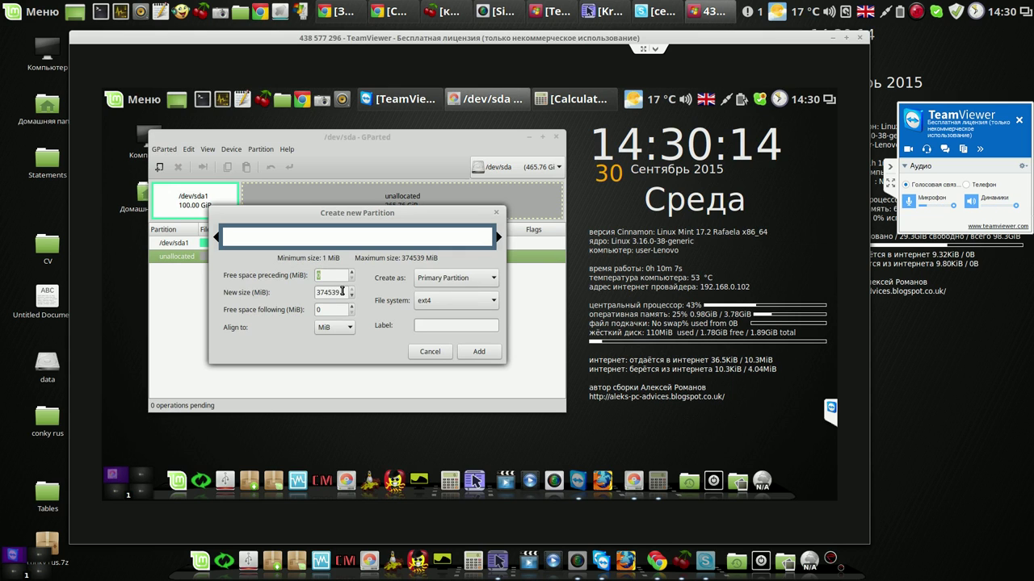
pyautogui.moveTo(341, 292); pyautogui.dragTo(312, 293)
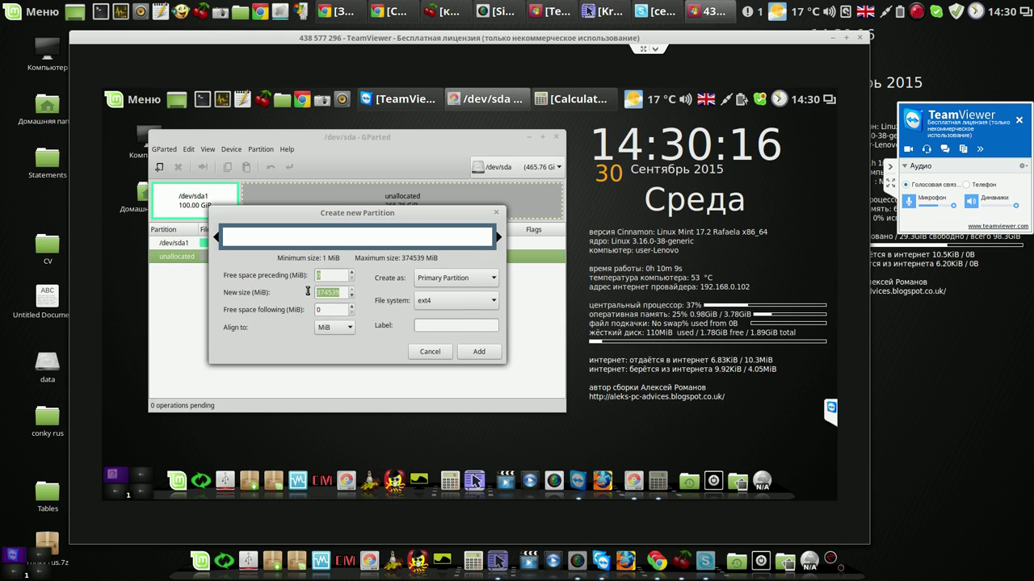
pyautogui.rightClick(322, 294)
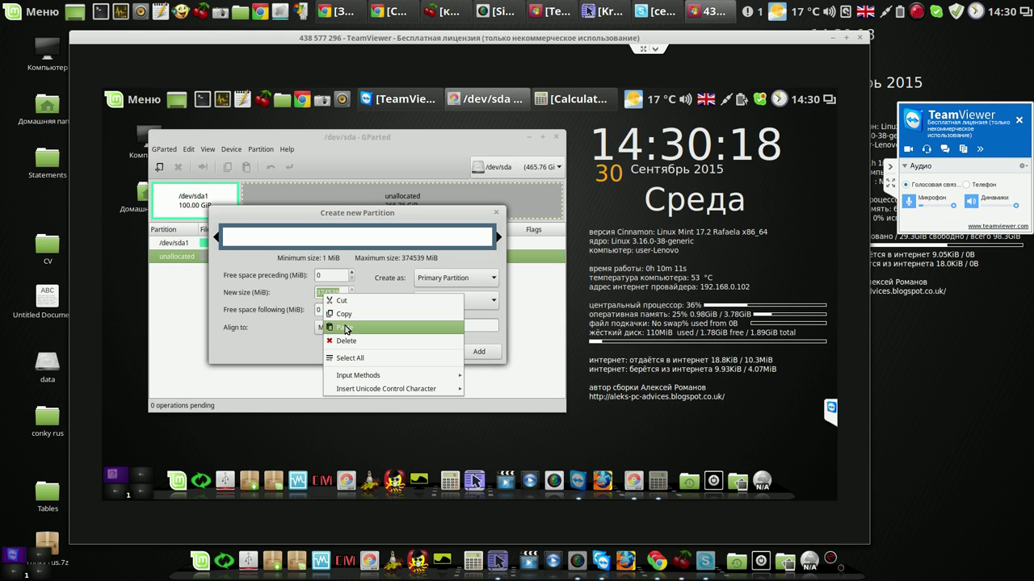
pyautogui.click(345, 328)
pyautogui.click(332, 312)
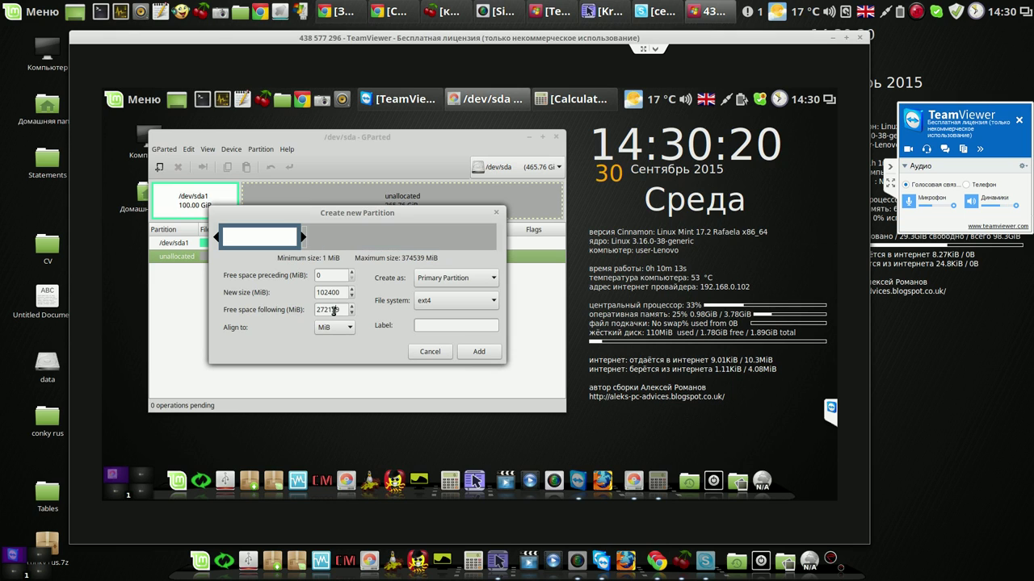
# Set the second partition's file system to ext3 and its label to cinnamon, keeping it a Primary Partition.
pyautogui.click(494, 302)
pyautogui.click(452, 297)
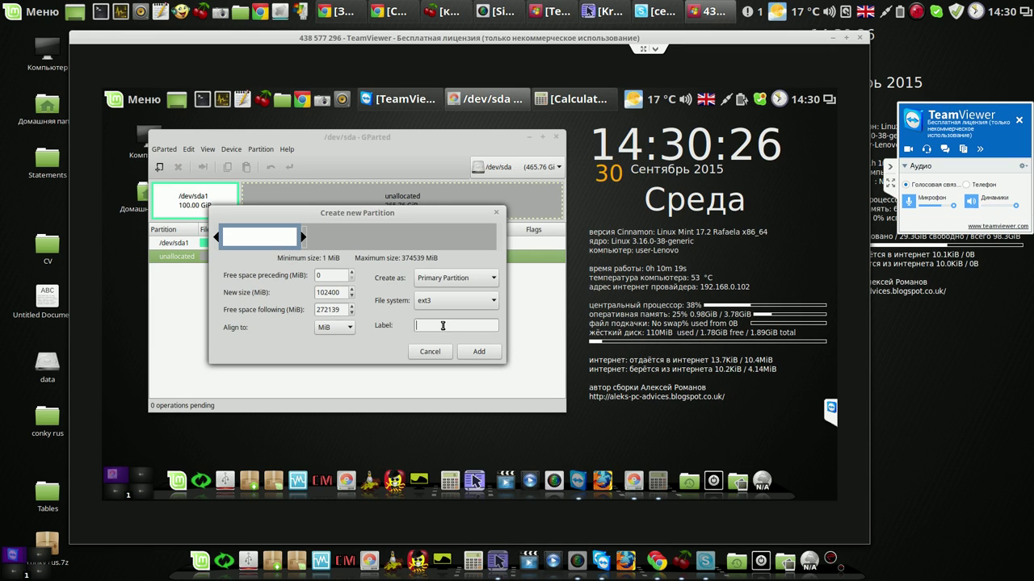
pyautogui.click(466, 322)
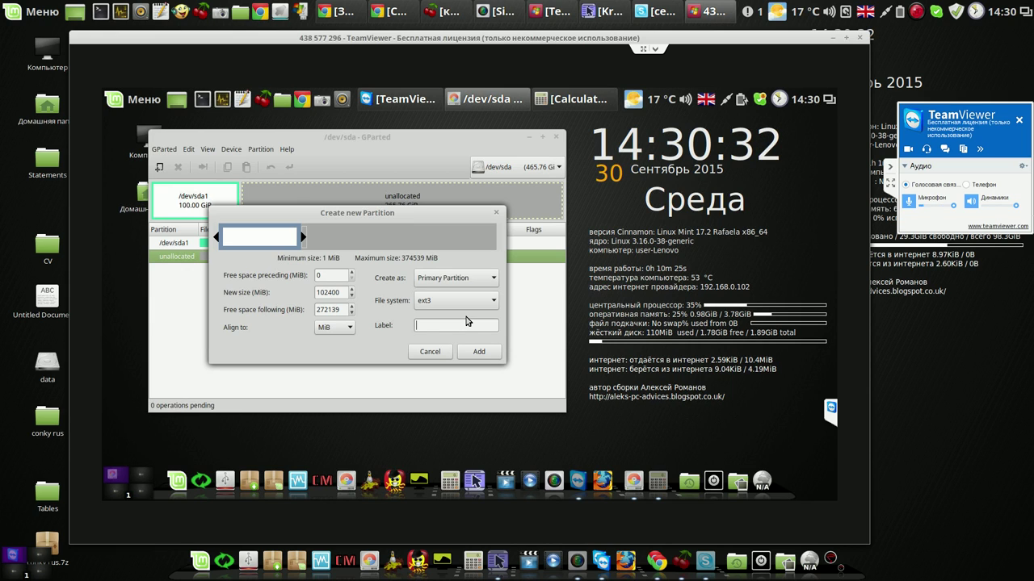
pyautogui.write('Im')
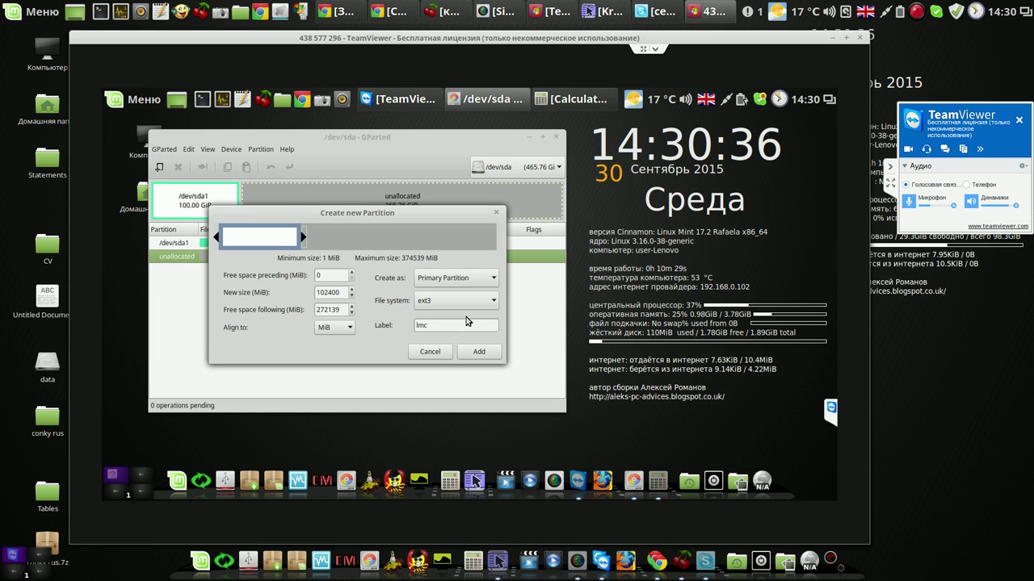
pyautogui.press('BackSpace')
pyautogui.press('BackSpace')
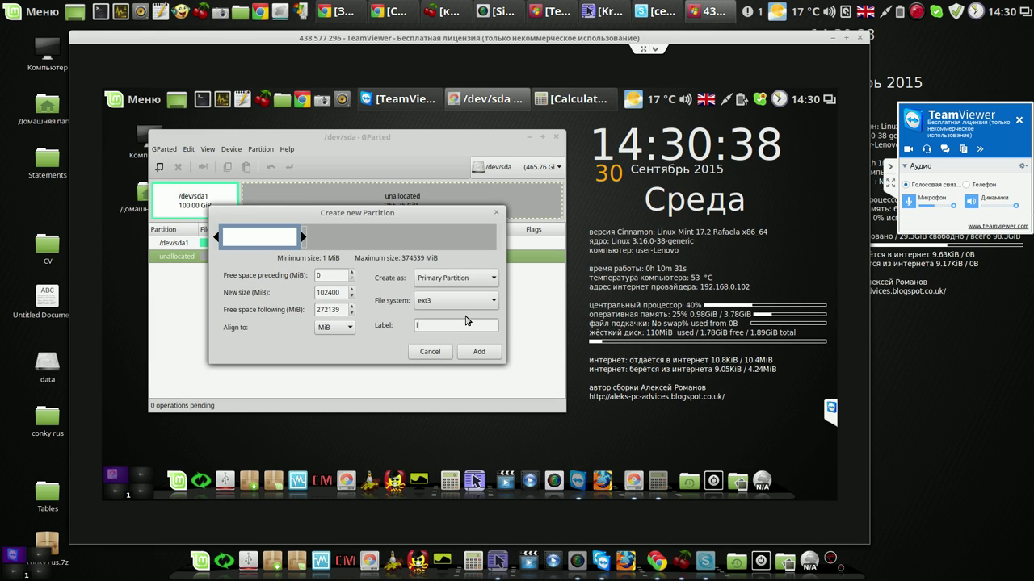
pyautogui.write('c')
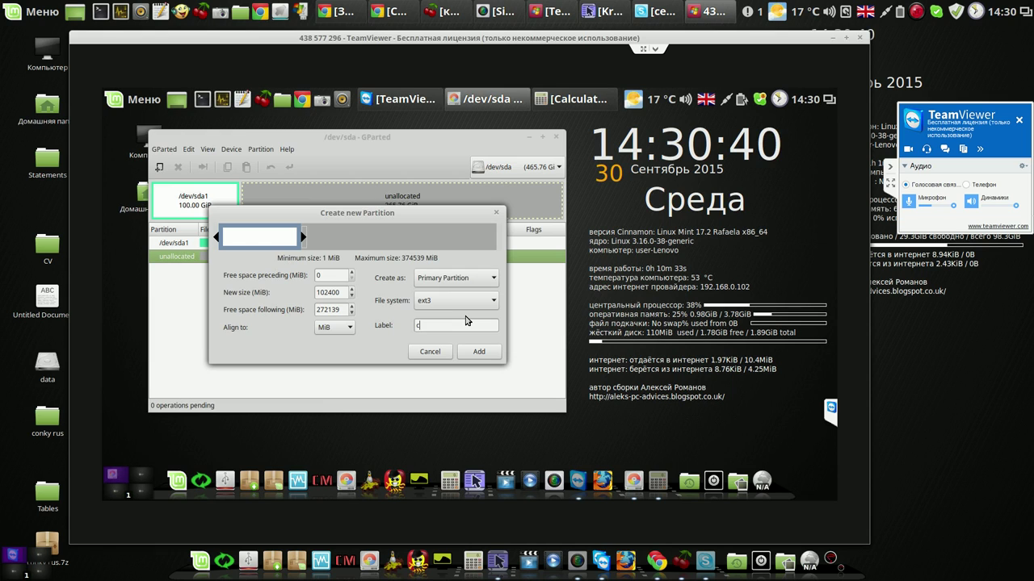
pyautogui.write('inn')
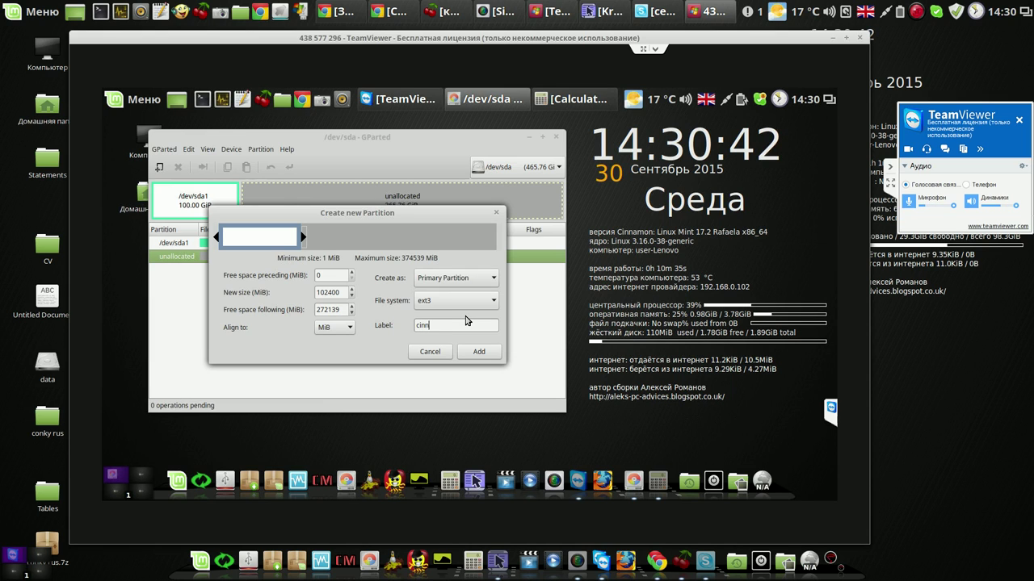
pyautogui.write('amon')
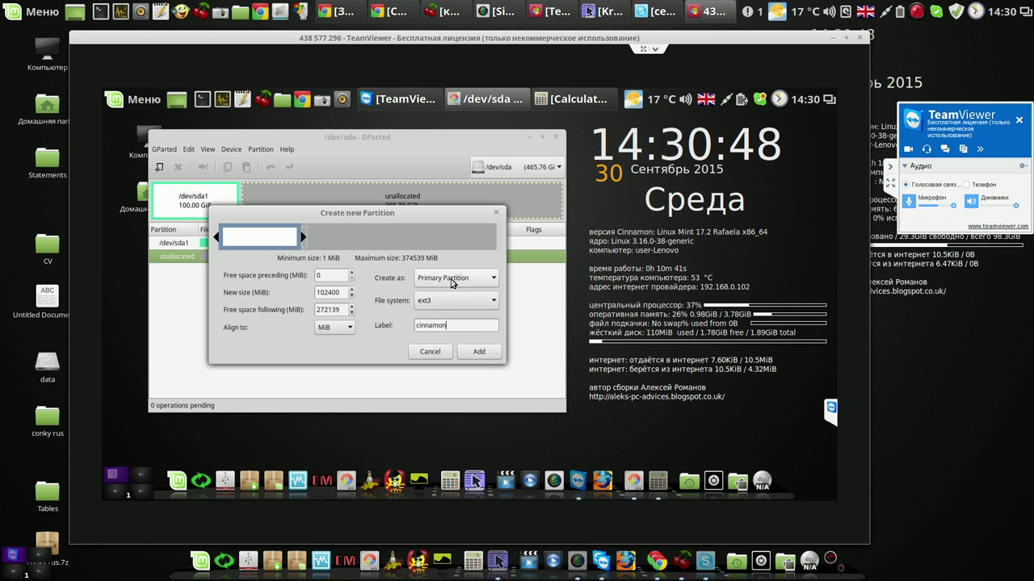
# Add the cinnamon partition and apply its pending creation to /dev/sda.
pyautogui.click(480, 353)
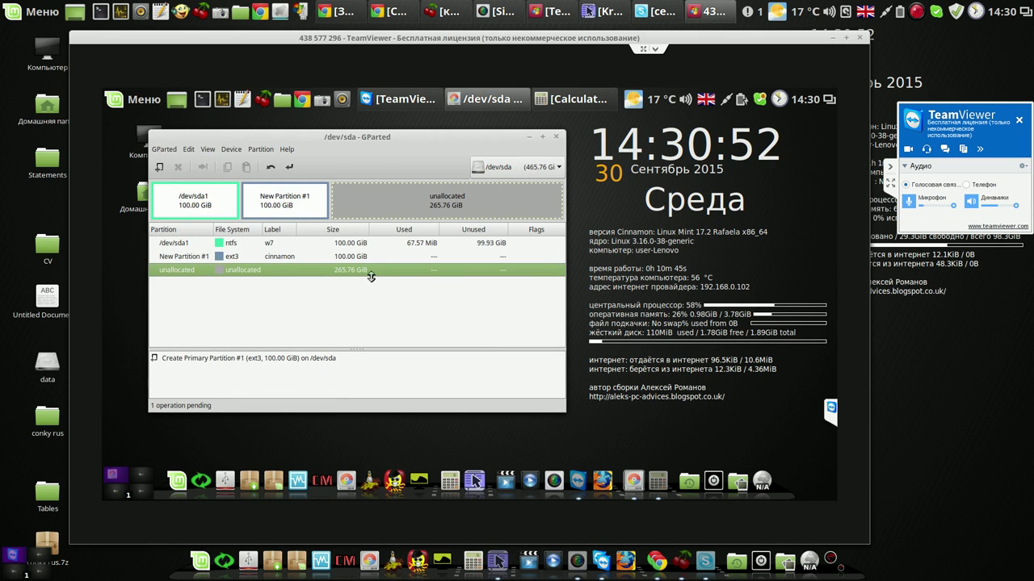
pyautogui.click(289, 167)
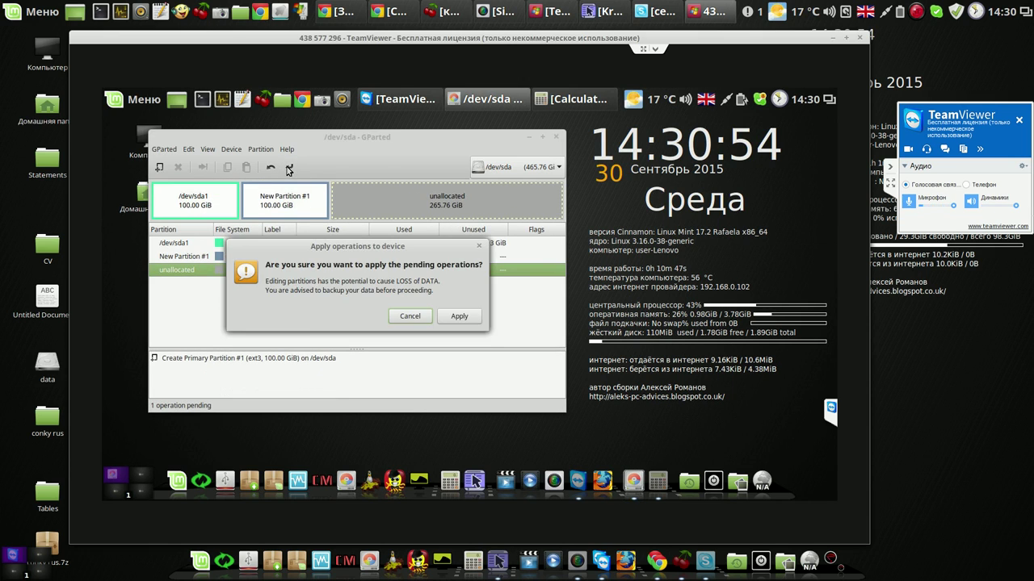
pyautogui.click(461, 317)
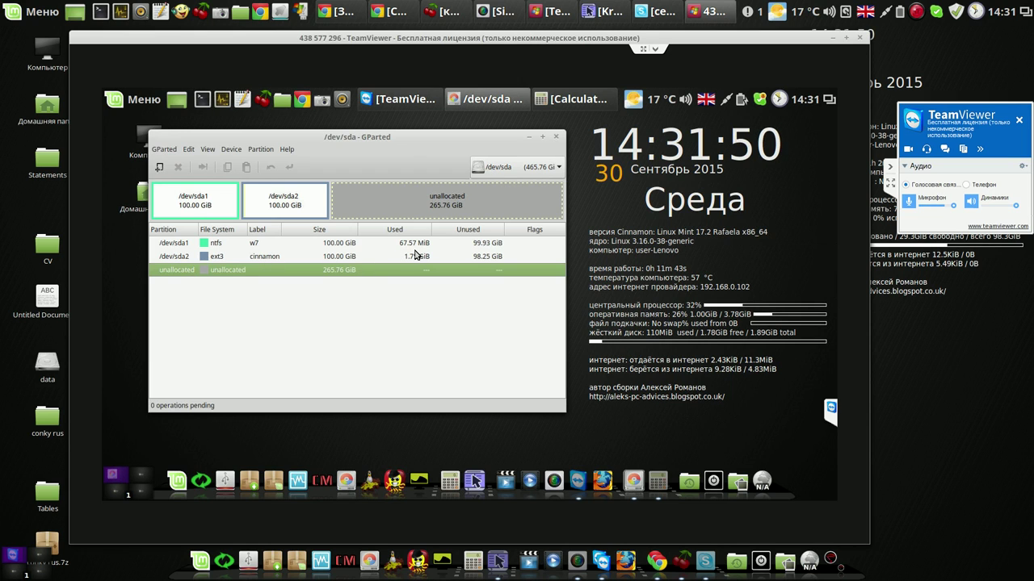
# Create an Extended Partition that fills all the remaining unallocated space, with a new size of 272139 MiB.
pyautogui.rightClick(355, 272)
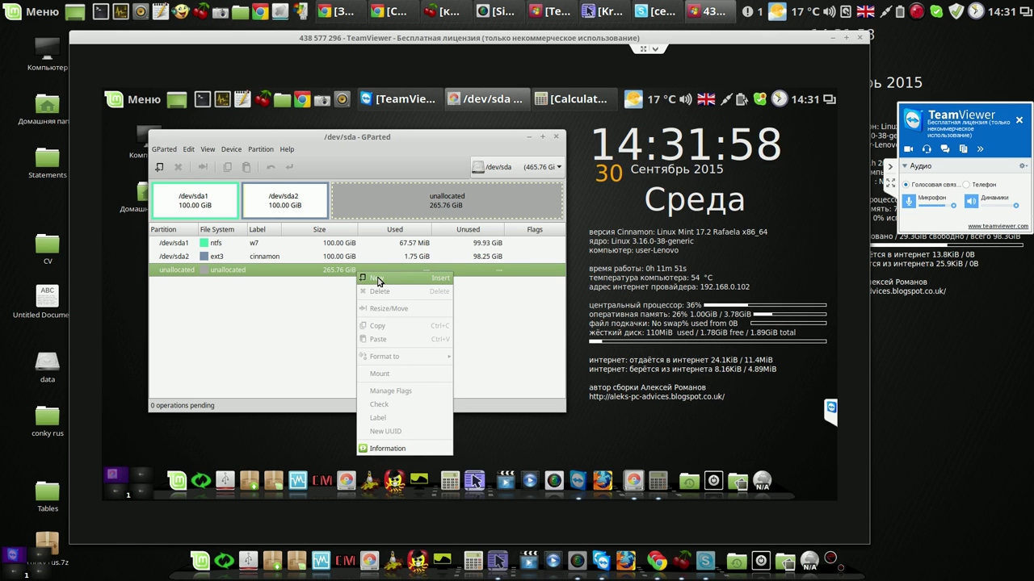
pyautogui.click(379, 280)
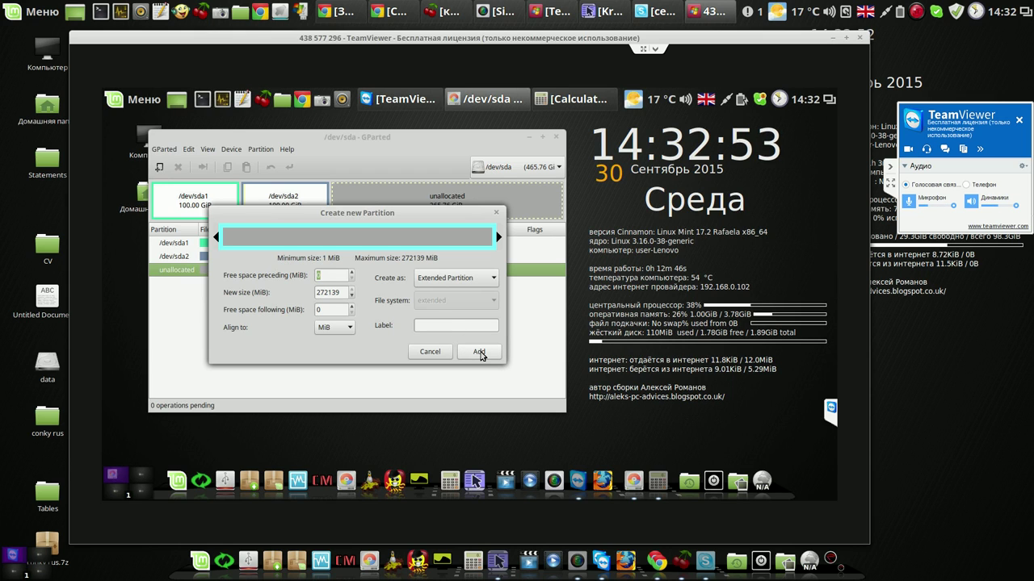
pyautogui.click(479, 353)
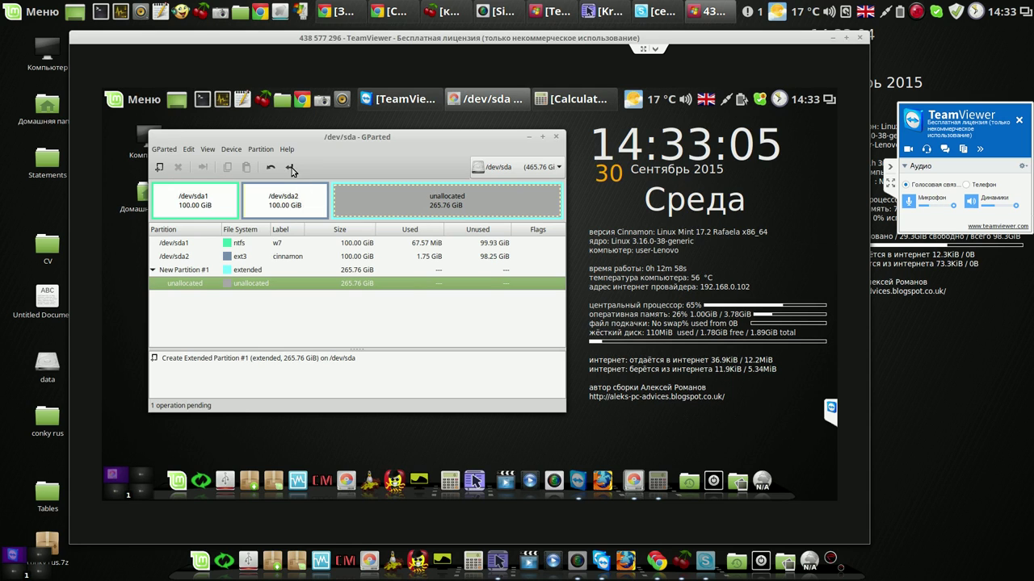
# Apply the pending extended partition creation to /dev/sda and close the progress report.
pyautogui.click(290, 168)
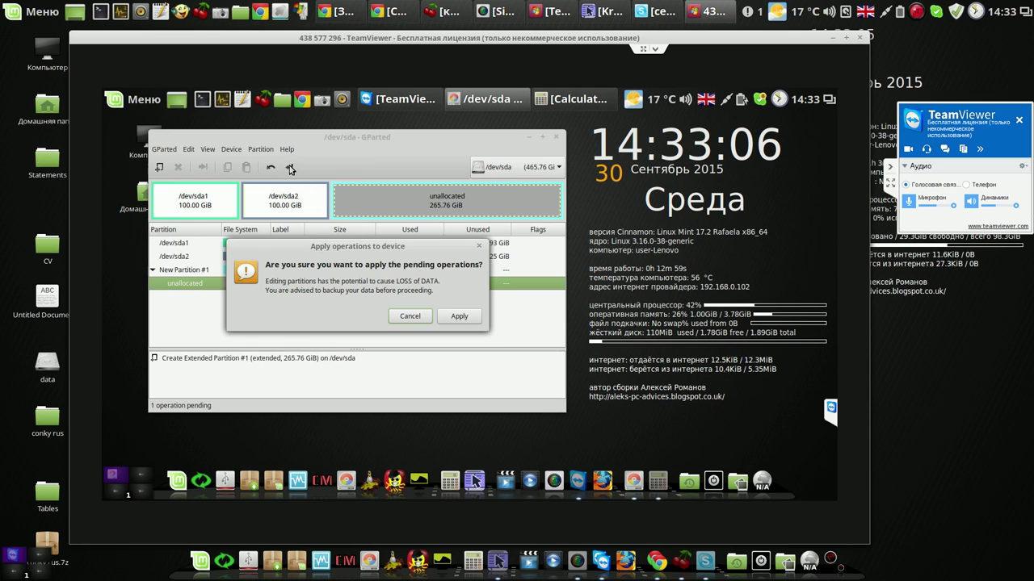
pyautogui.click(457, 317)
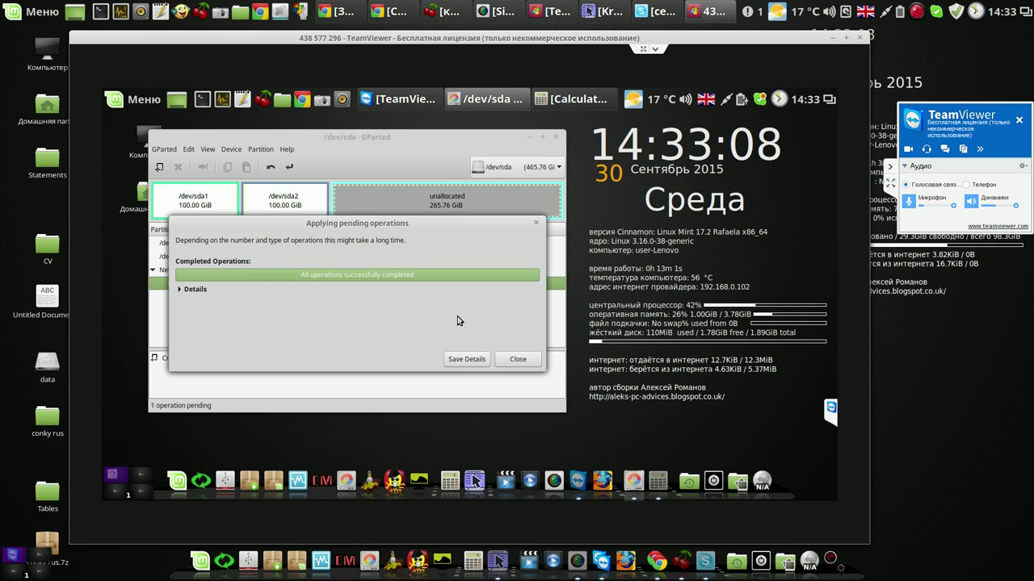
pyautogui.click(518, 359)
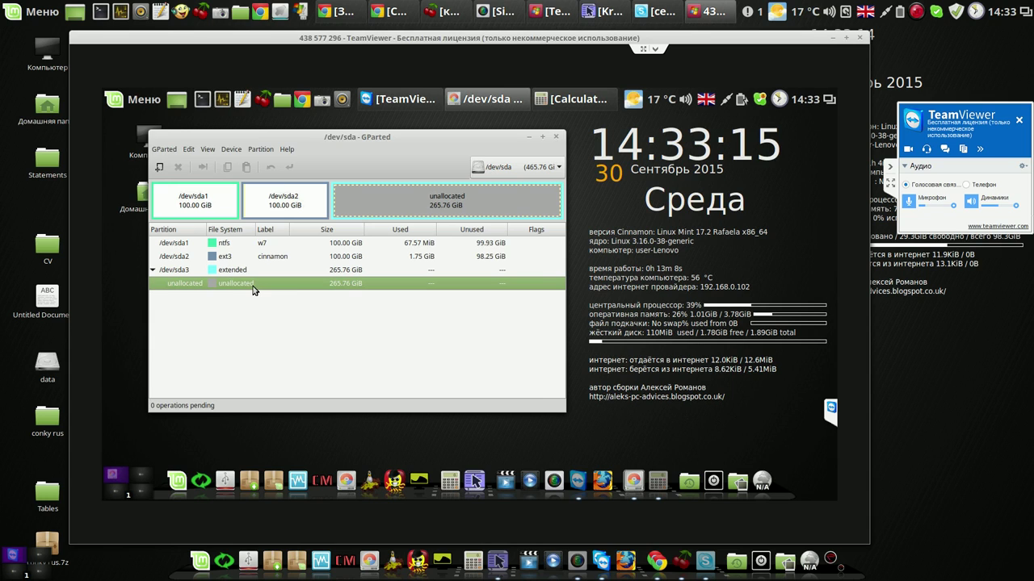
# Start a new logical partition in the unallocated space inside the extended partition /dev/sda3.
pyautogui.click(240, 273)
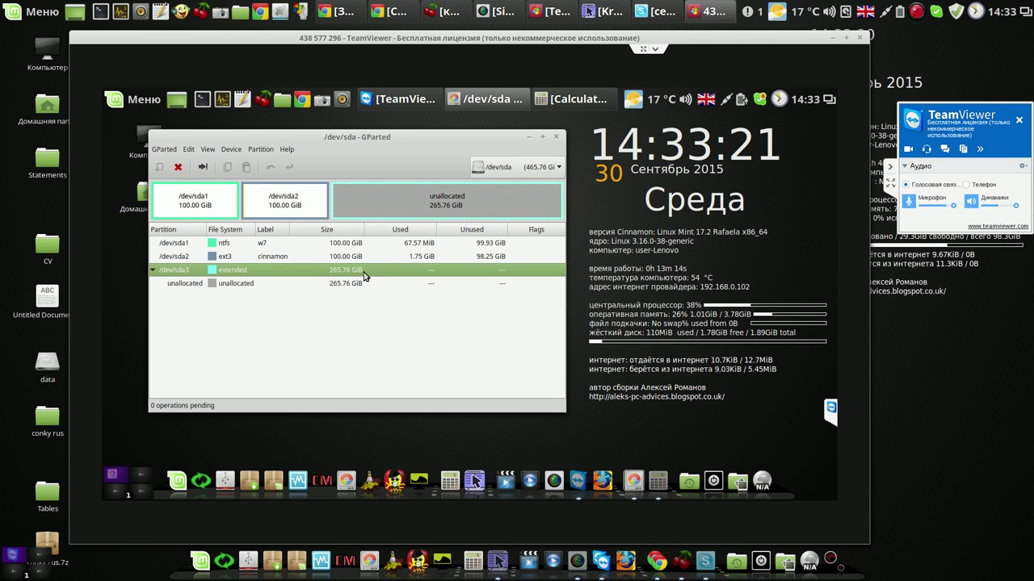
pyautogui.click(248, 286)
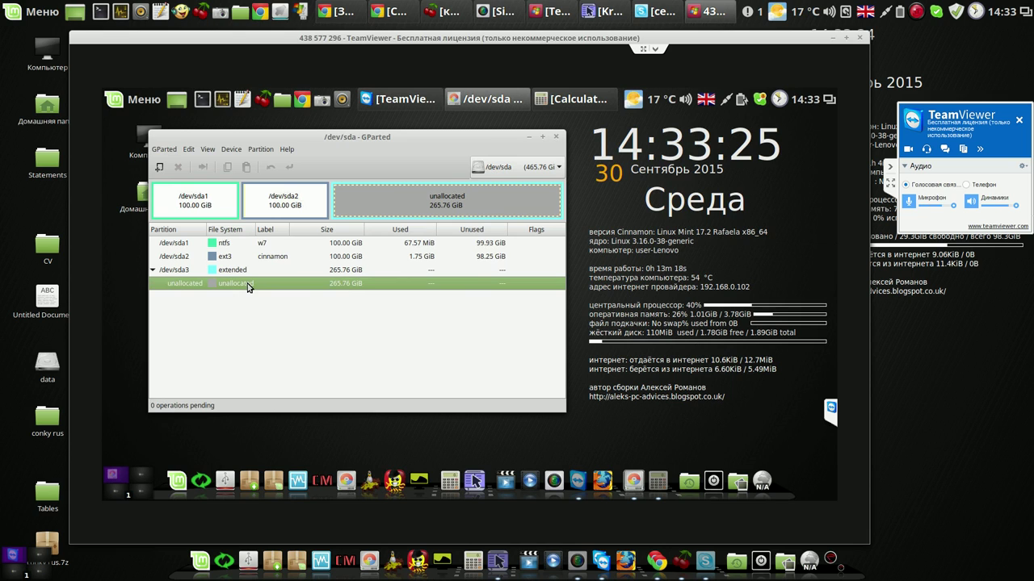
pyautogui.rightClick(248, 285)
pyautogui.click(268, 292)
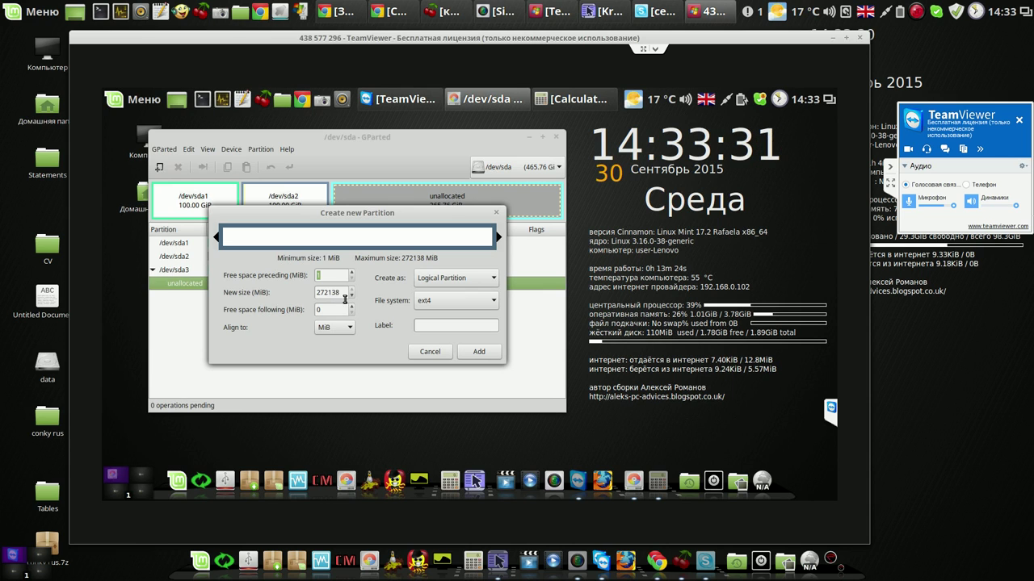
# Open a new Calculator and compute 4×1024 for the logical partition's size in MiB.
pyautogui.click(449, 483)
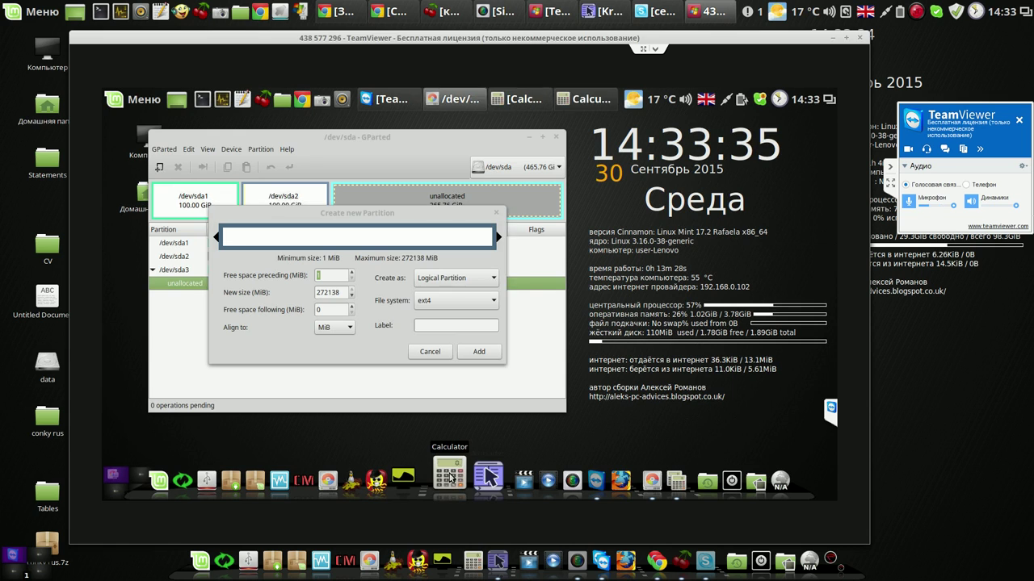
pyautogui.click(402, 325)
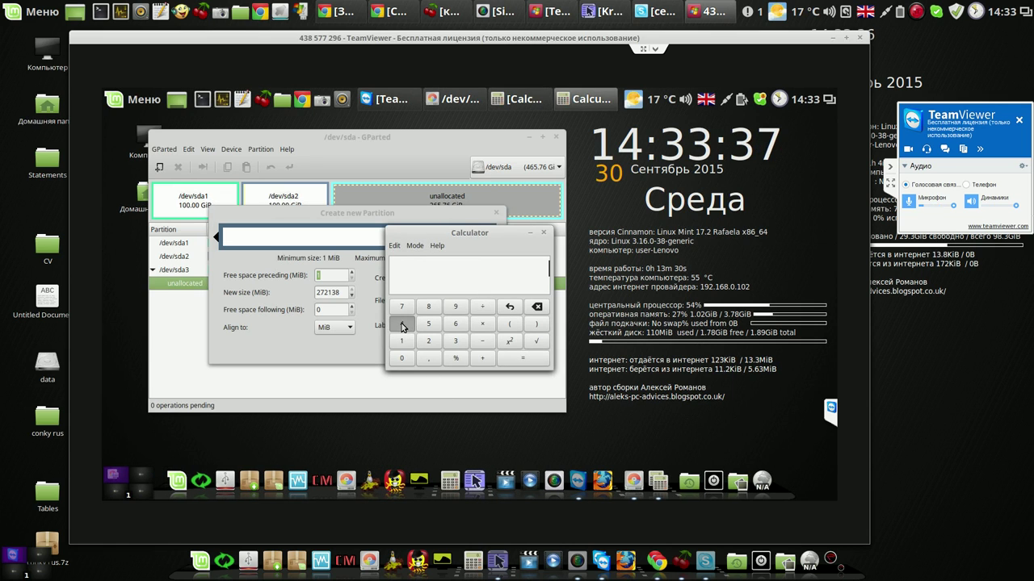
pyautogui.click(484, 326)
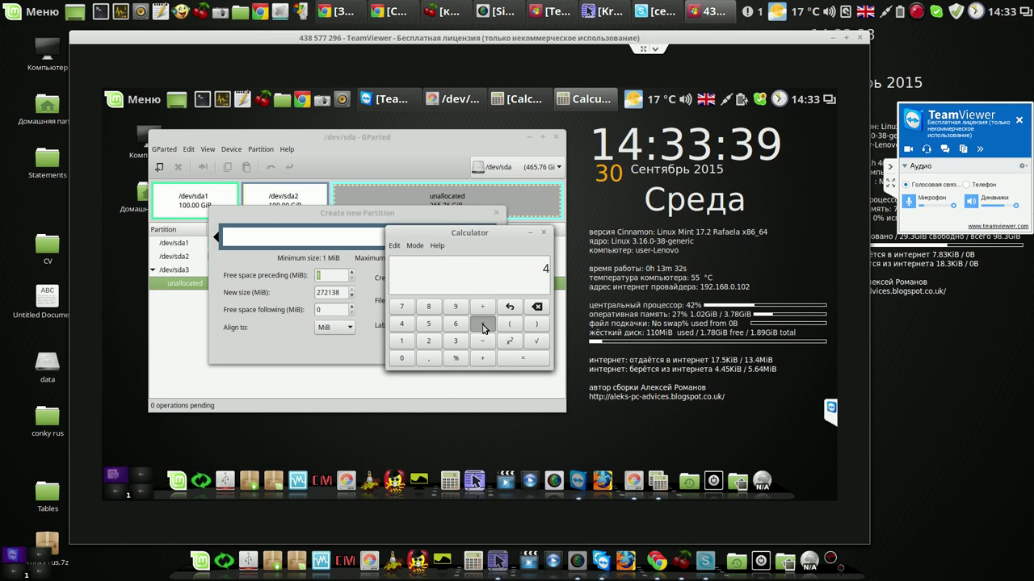
pyautogui.click(403, 346)
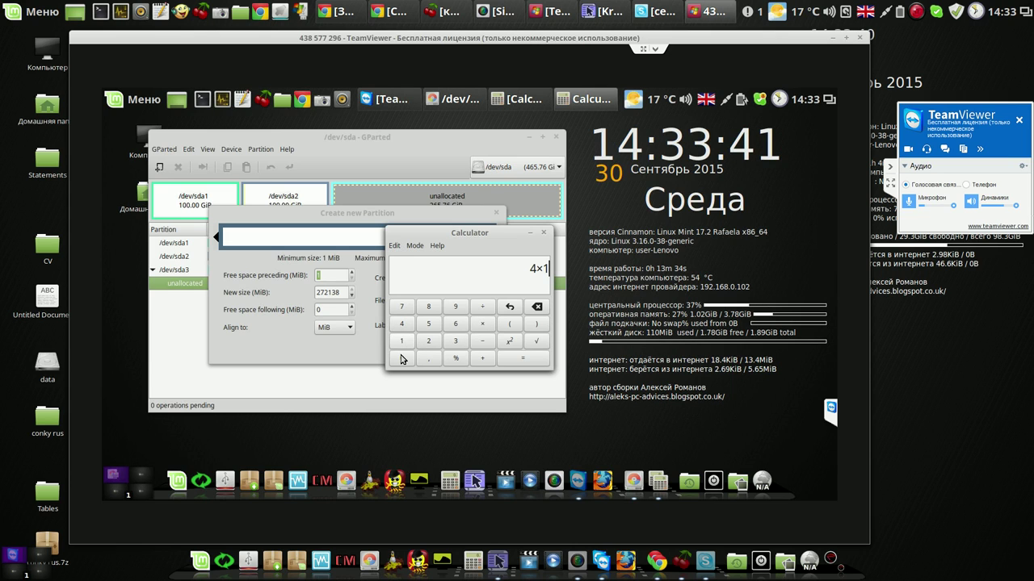
pyautogui.click(405, 359)
pyautogui.click(429, 342)
pyautogui.click(406, 326)
pyautogui.click(524, 359)
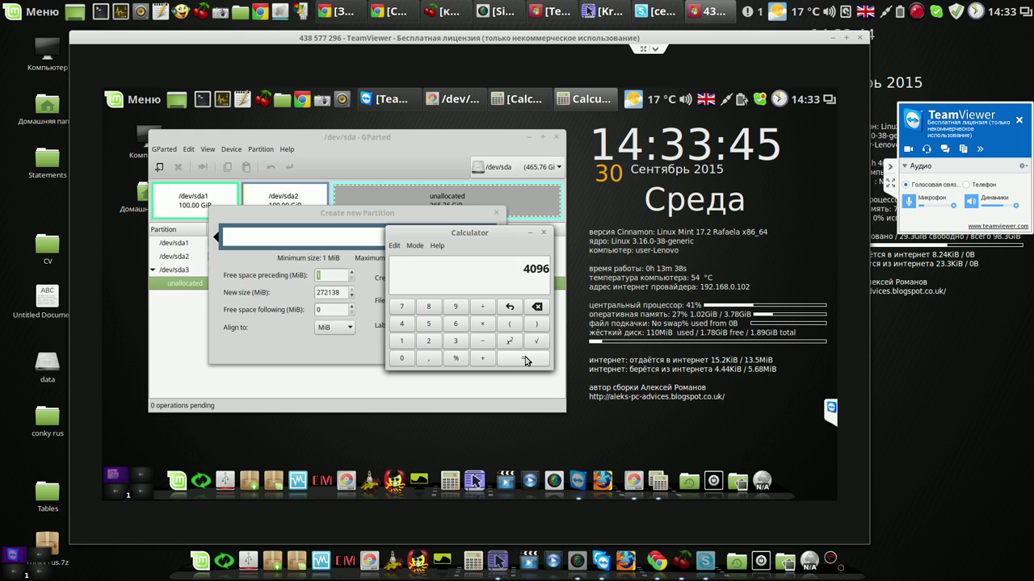
# Copy the Calculator result and paste it into the partition settings, making the new size 4096 MiB.
pyautogui.doubleClick(526, 269)
pyautogui.rightClick(538, 271)
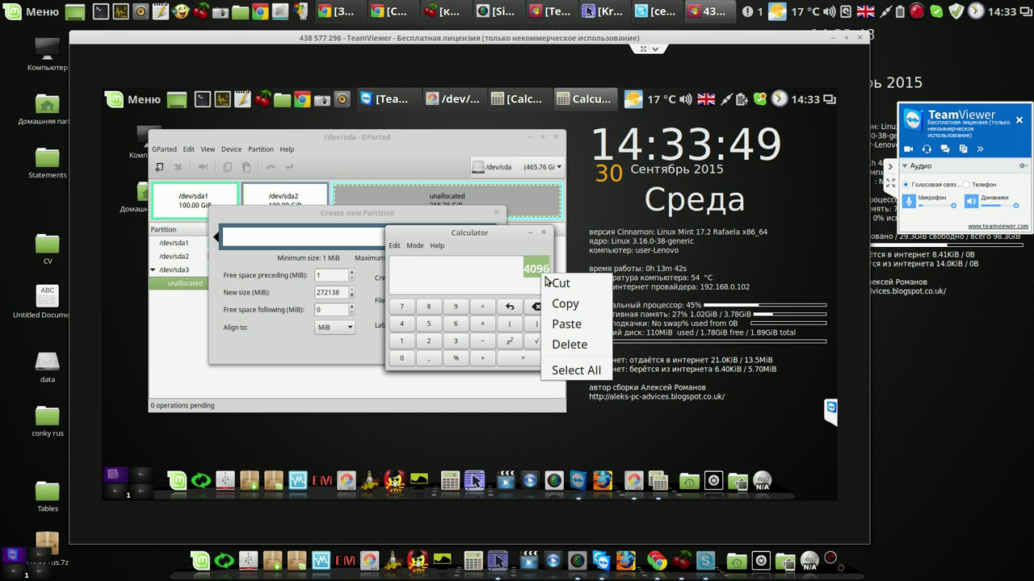
pyautogui.click(565, 302)
pyautogui.doubleClick(327, 292)
pyautogui.hotkey('ctrl', 'v')
pyautogui.click(330, 309)
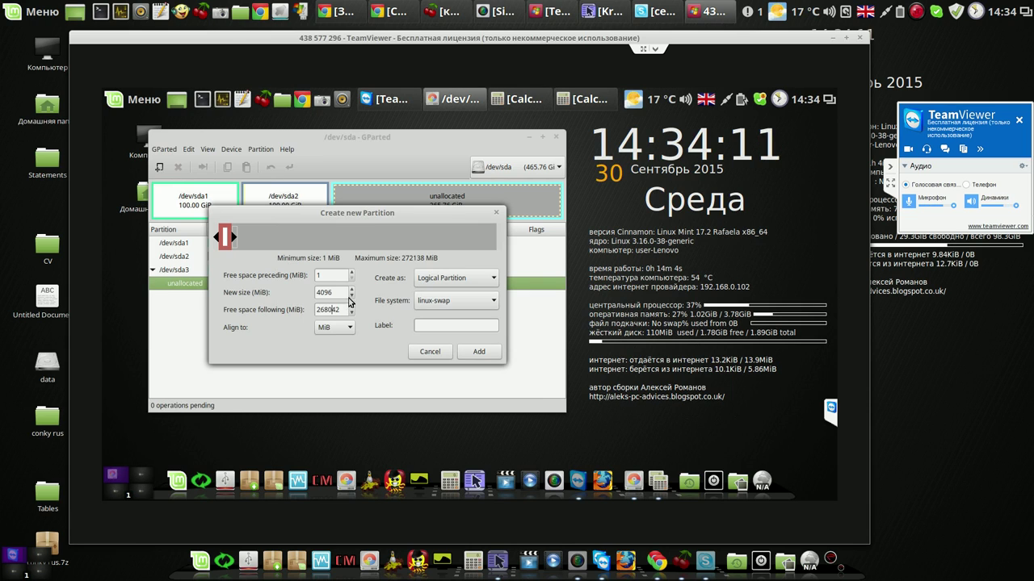
# Label the new linux-swap logical partition "swap" and add it to the pending operations.
pyautogui.click(445, 325)
pyautogui.write('s')
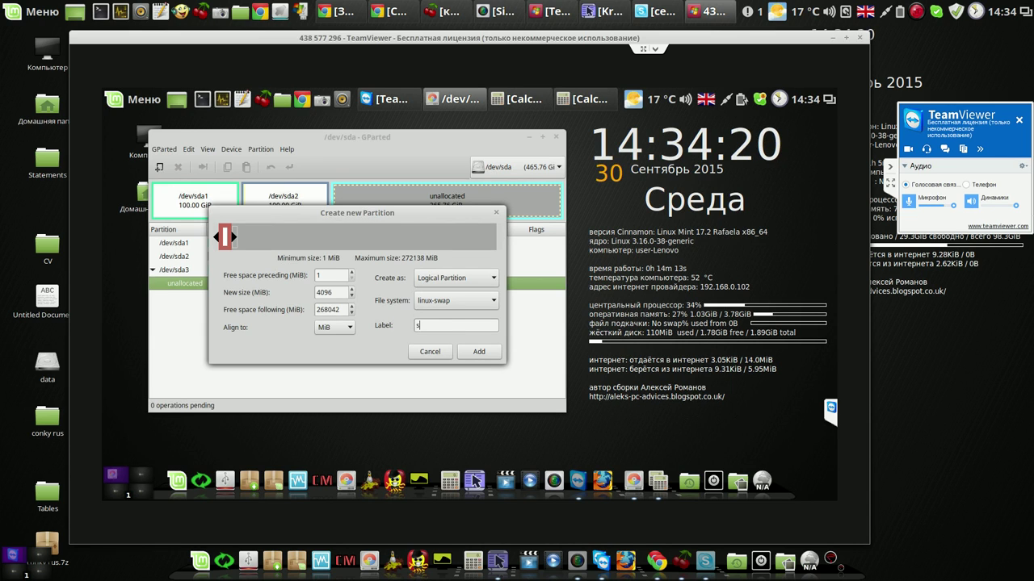
pyautogui.write('wap')
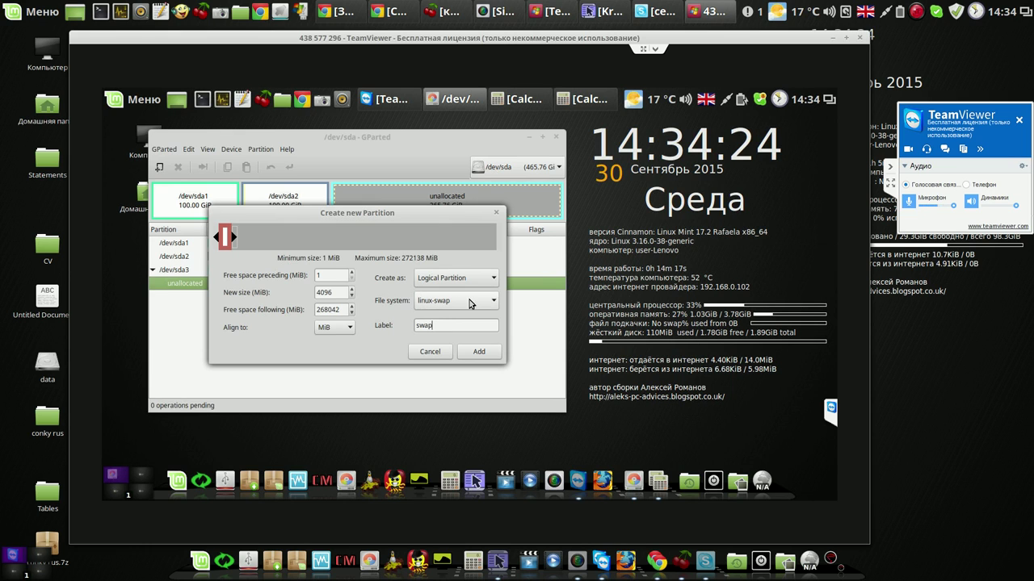
pyautogui.click(482, 353)
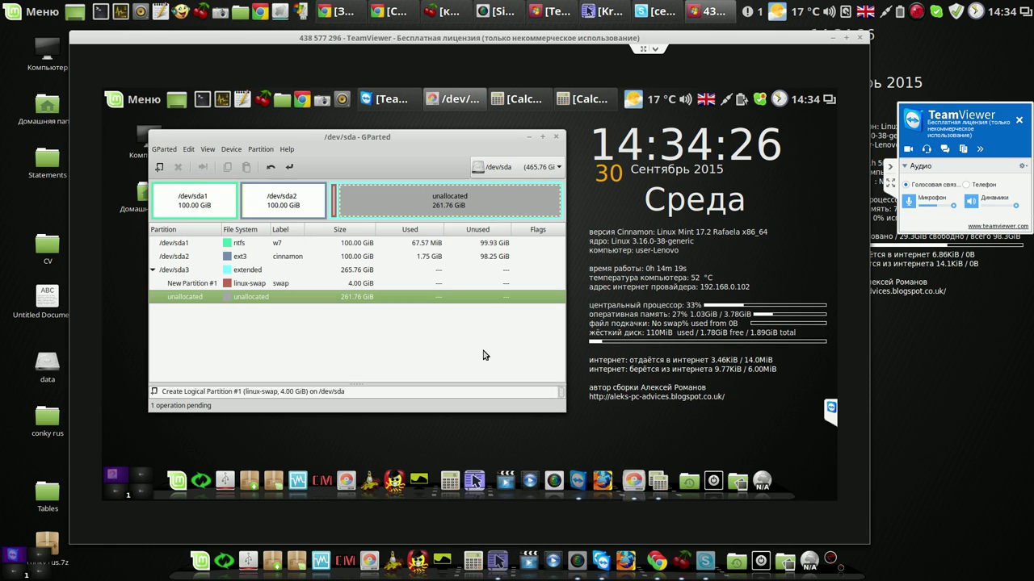
# Apply the pending linux-swap partition creation to /dev/sda and close the progress report.
pyautogui.click(290, 168)
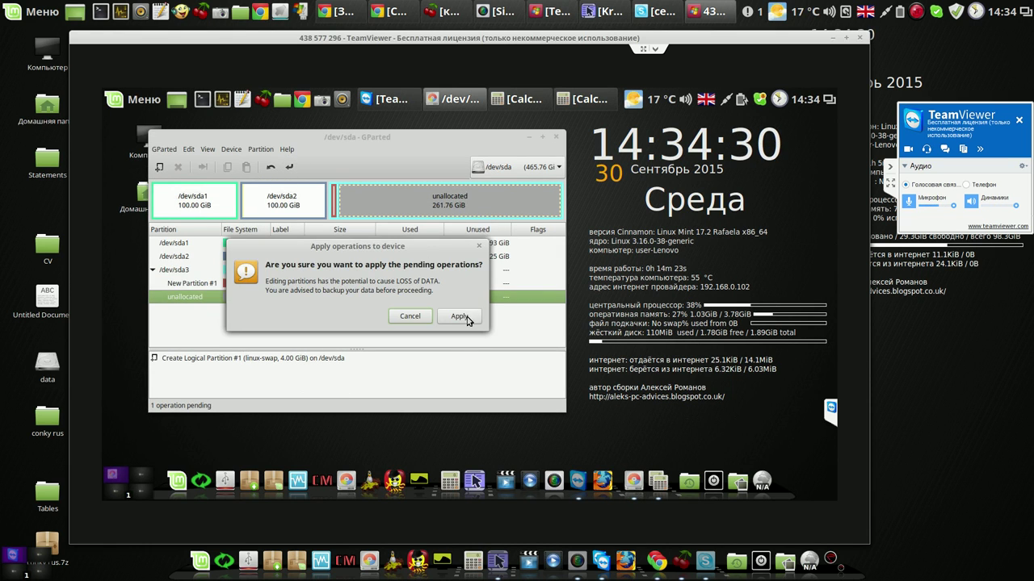
pyautogui.click(458, 316)
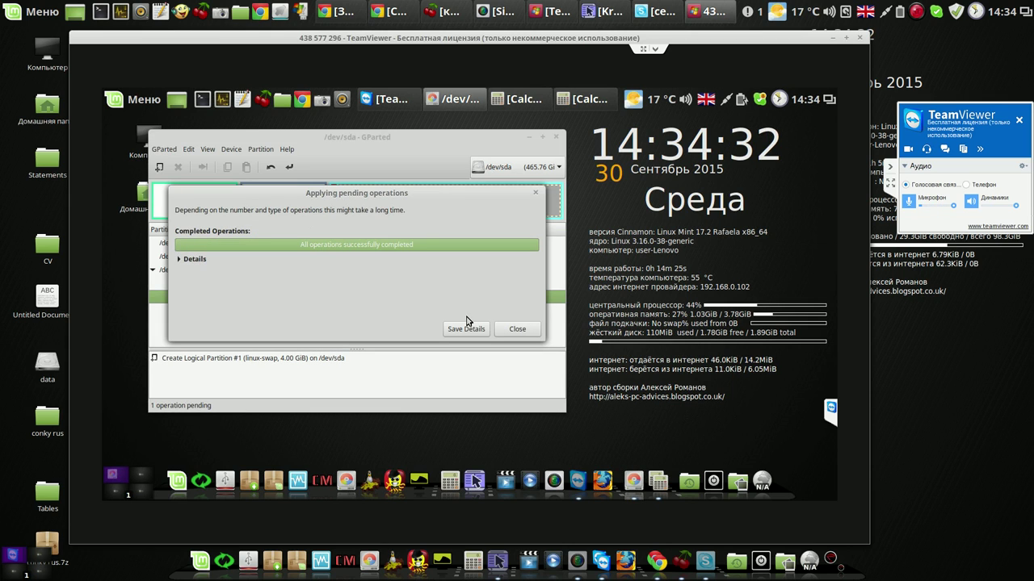
pyautogui.click(517, 330)
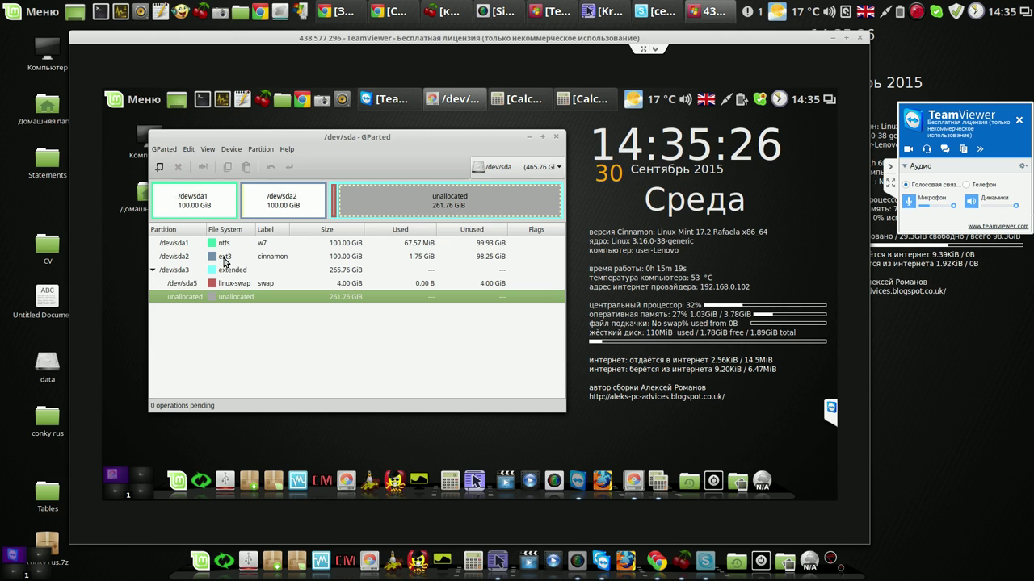
# Add a logical ntfs partition labelled "data" that fills the unallocated space remaining inside /dev/sda3.
pyautogui.rightClick(352, 298)
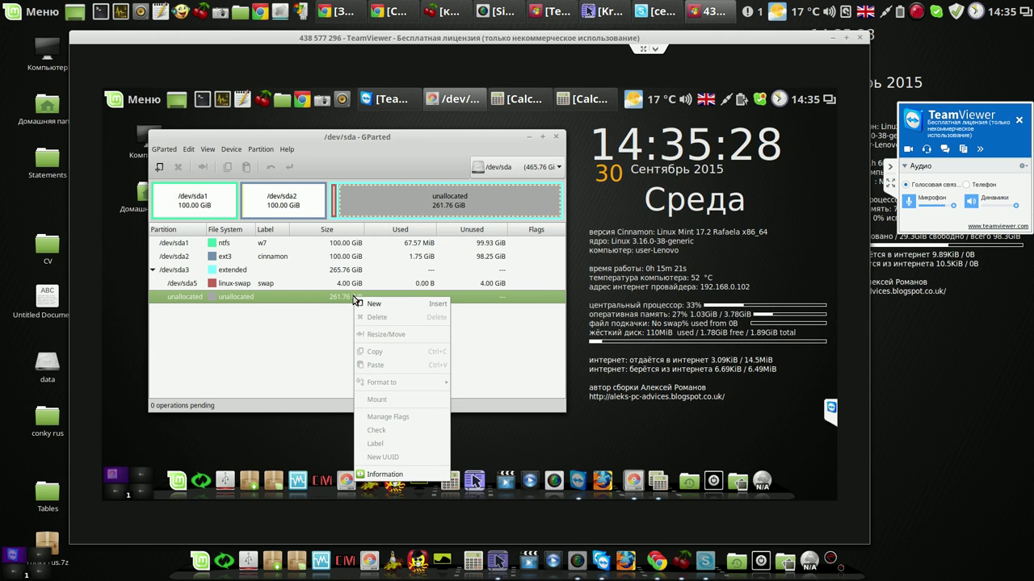
pyautogui.click(373, 304)
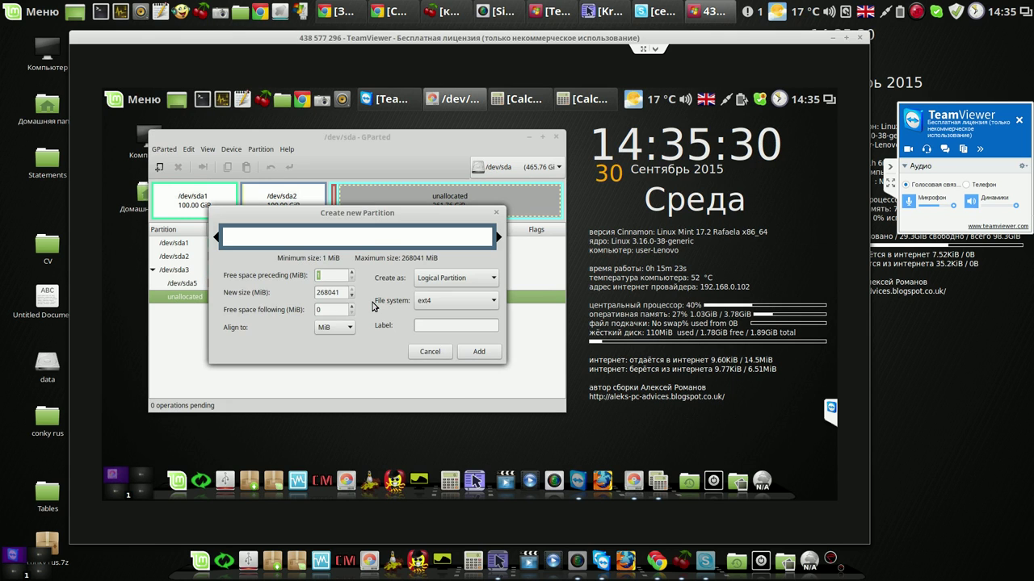
pyautogui.click(495, 302)
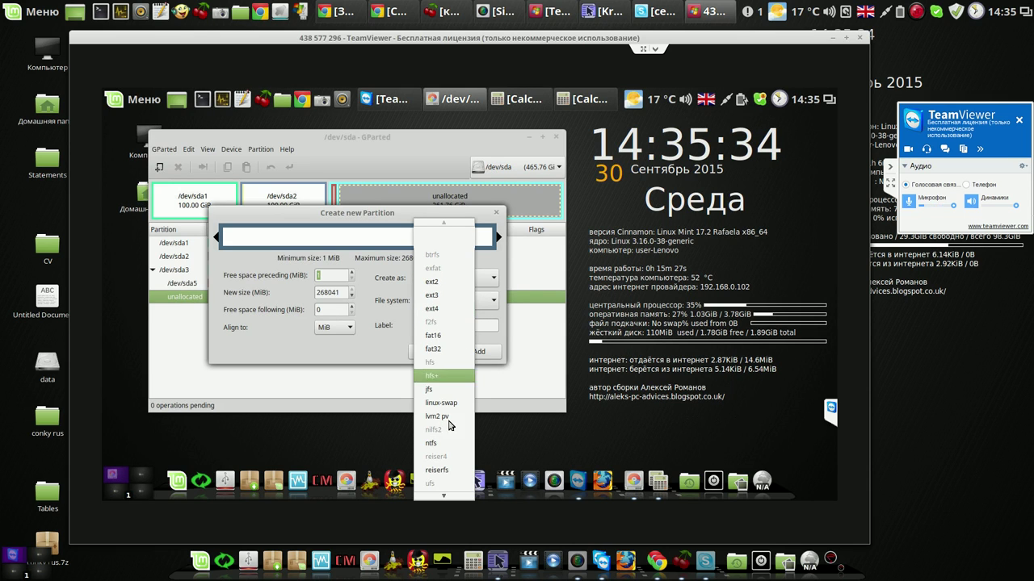
pyautogui.click(434, 446)
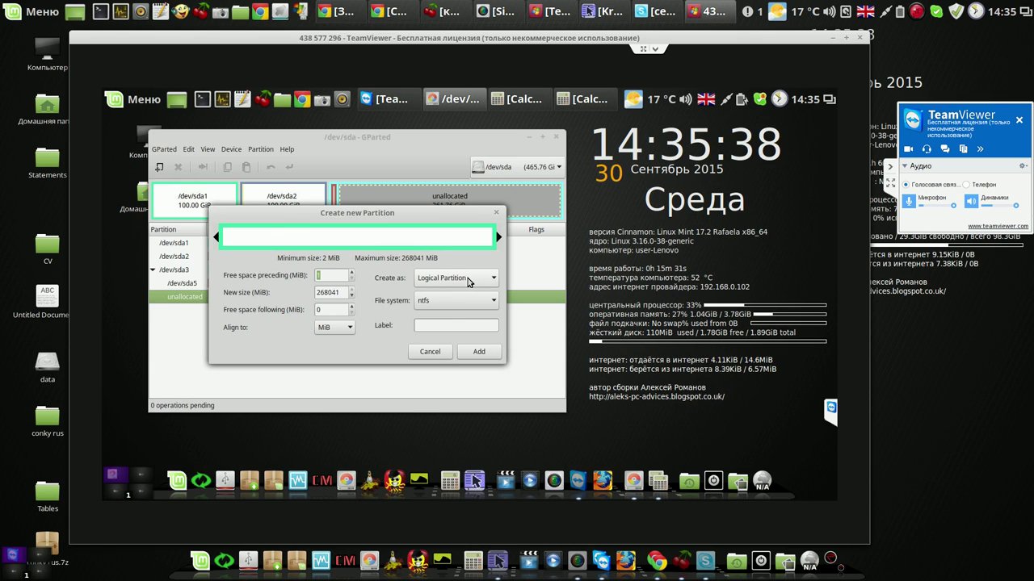
pyautogui.click(448, 324)
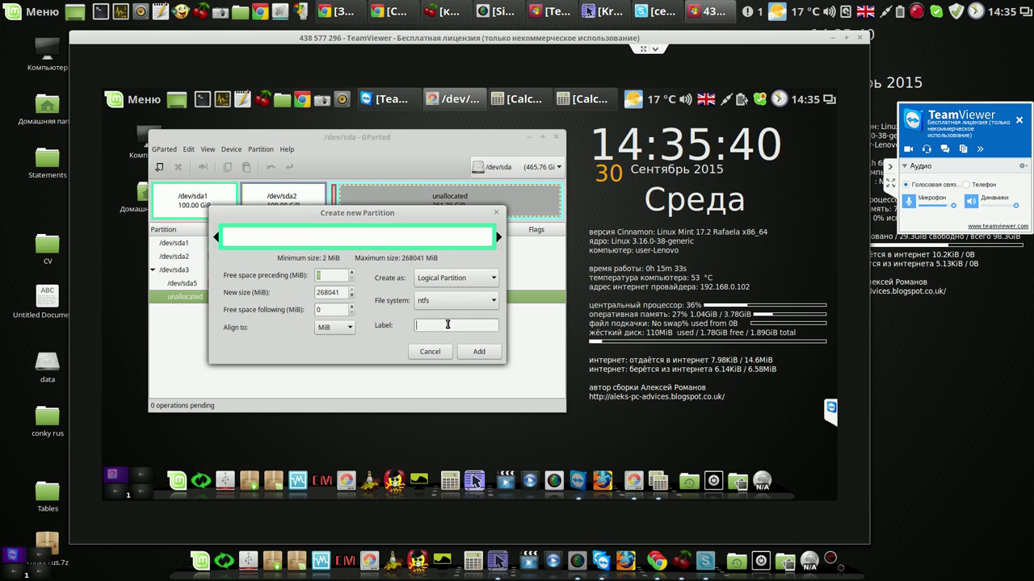
pyautogui.write('data')
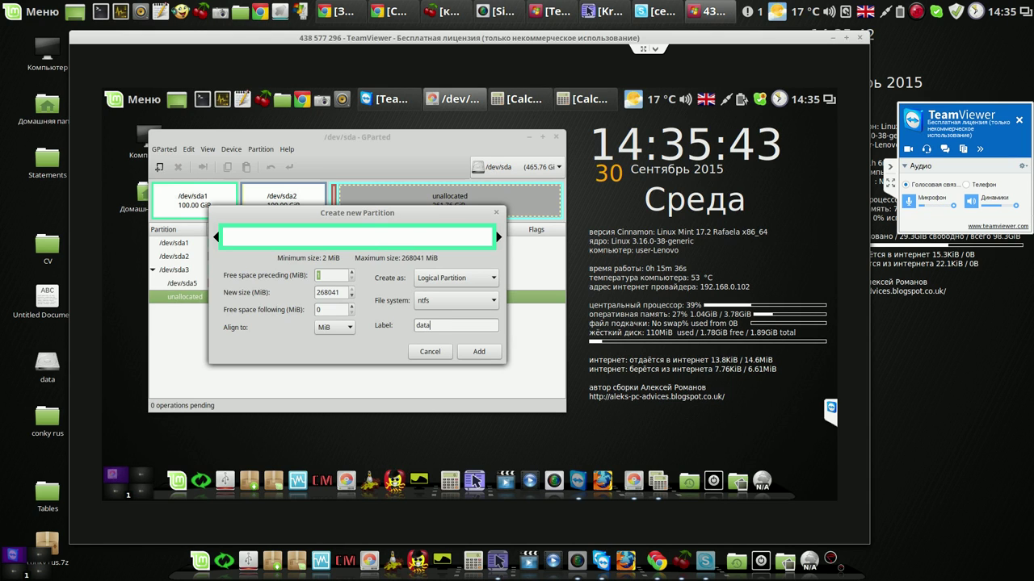
pyautogui.click(479, 352)
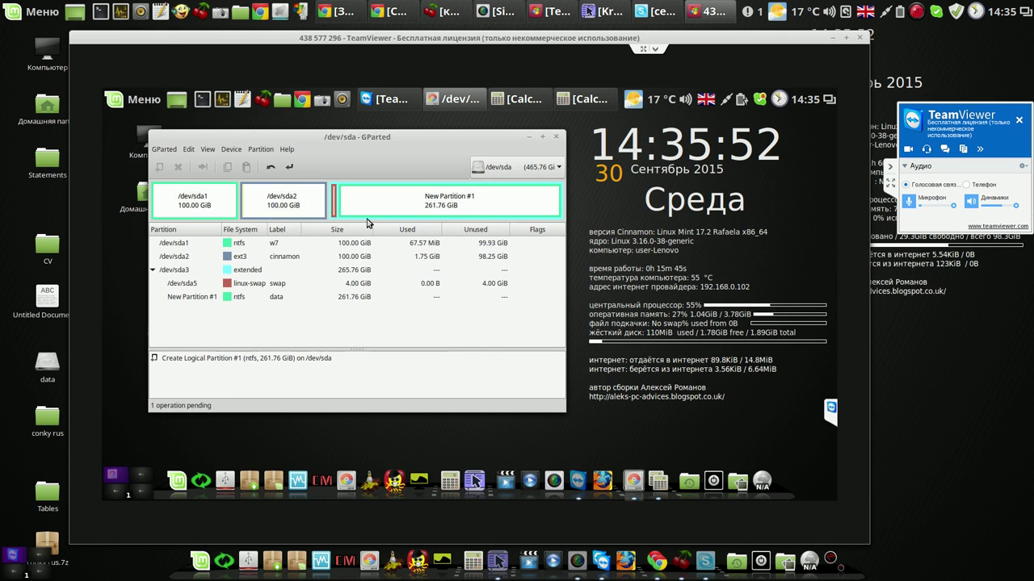
# Apply the pending ntfs data partition creation to /dev/sda, dismiss the report and close GParted.
pyautogui.click(290, 167)
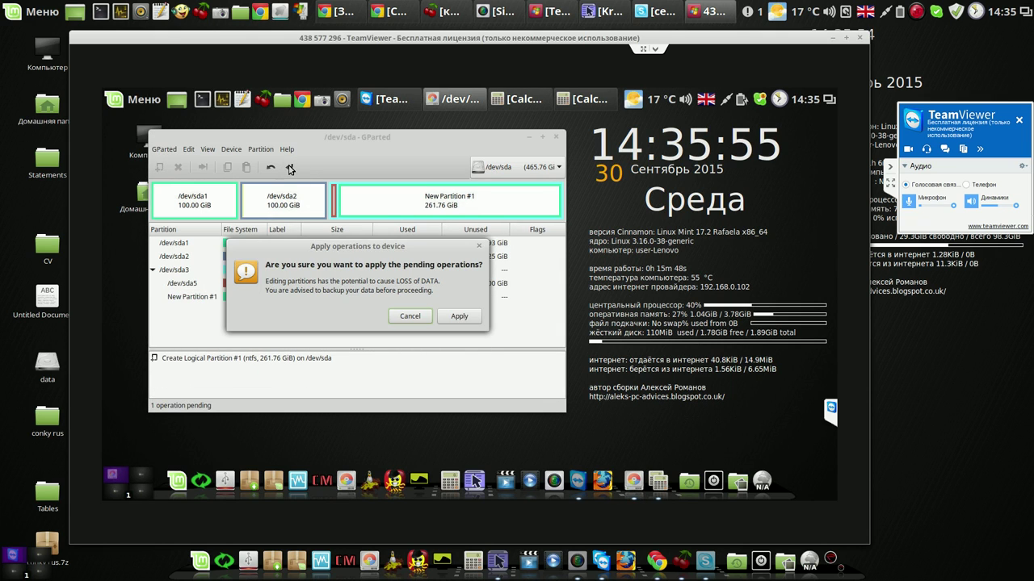
pyautogui.click(459, 316)
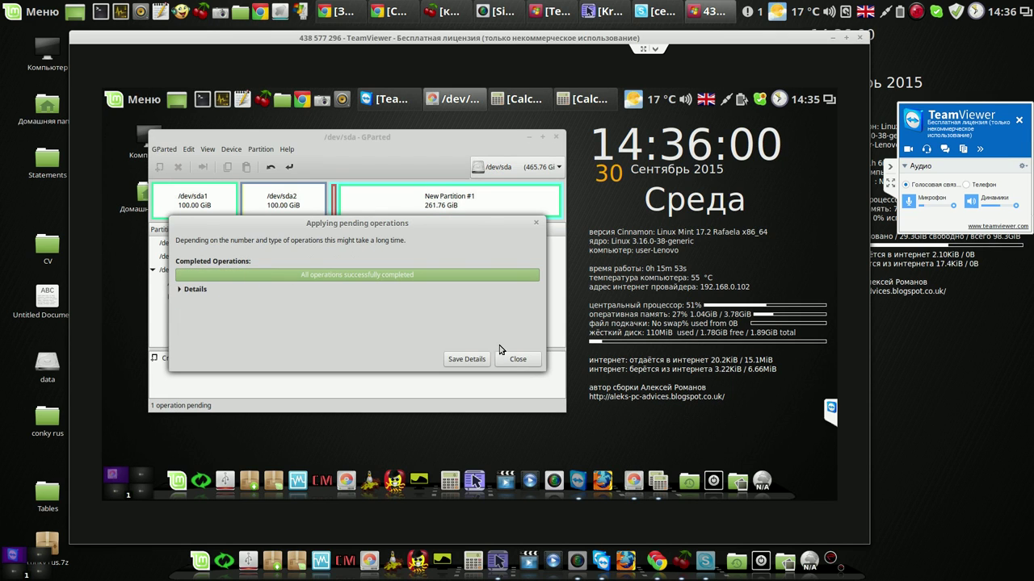
pyautogui.click(519, 361)
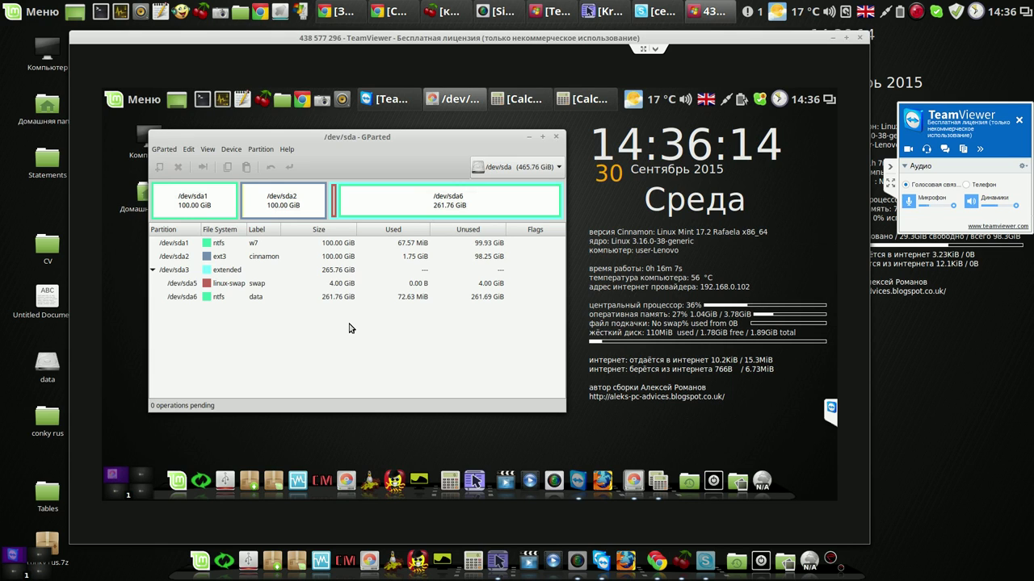
pyautogui.click(237, 288)
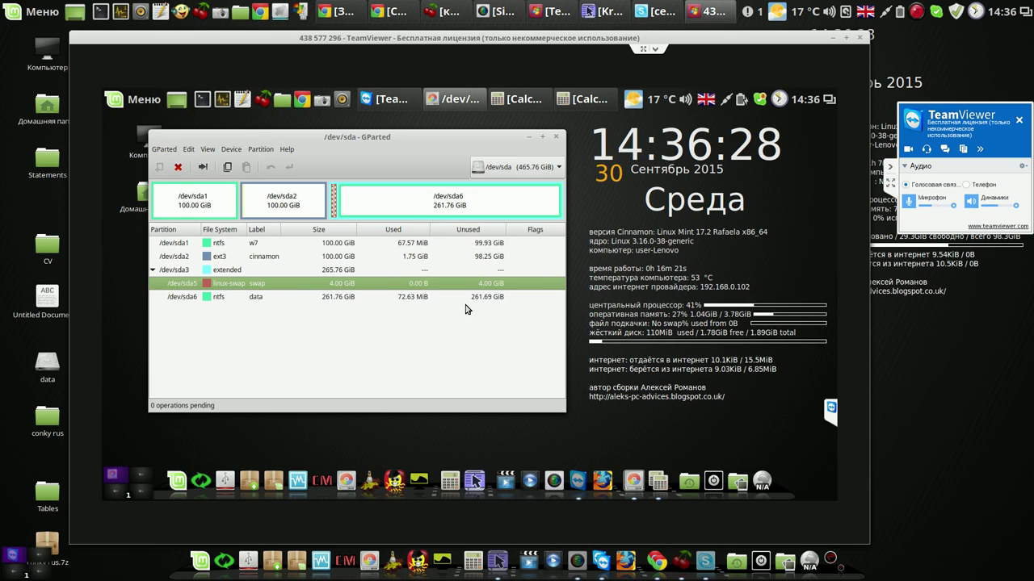
pyautogui.click(555, 139)
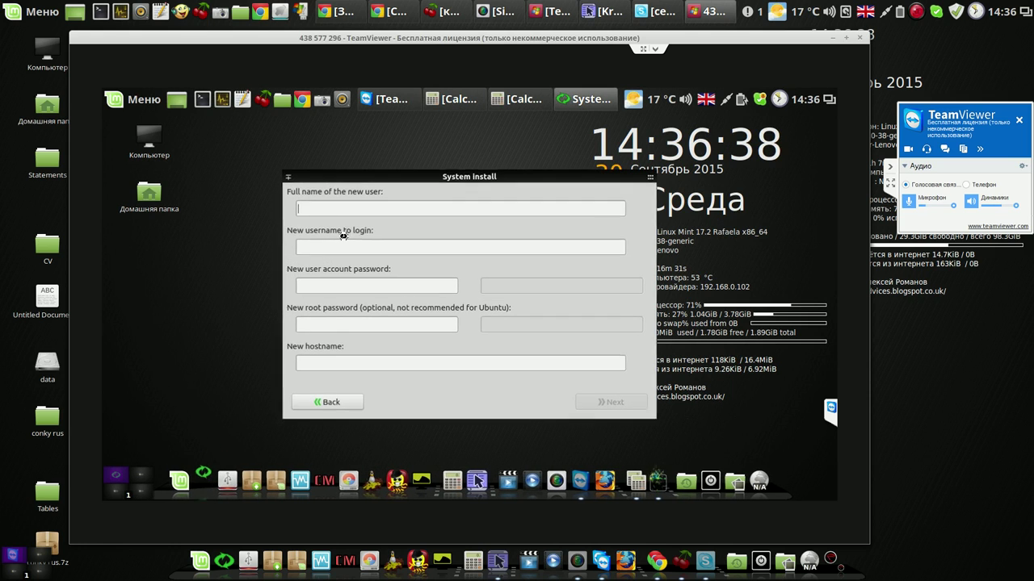
# In Systemback, leave the System install form and open System copy.
pyautogui.click(326, 403)
pyautogui.moveTo(467, 184); pyautogui.dragTo(343, 141)
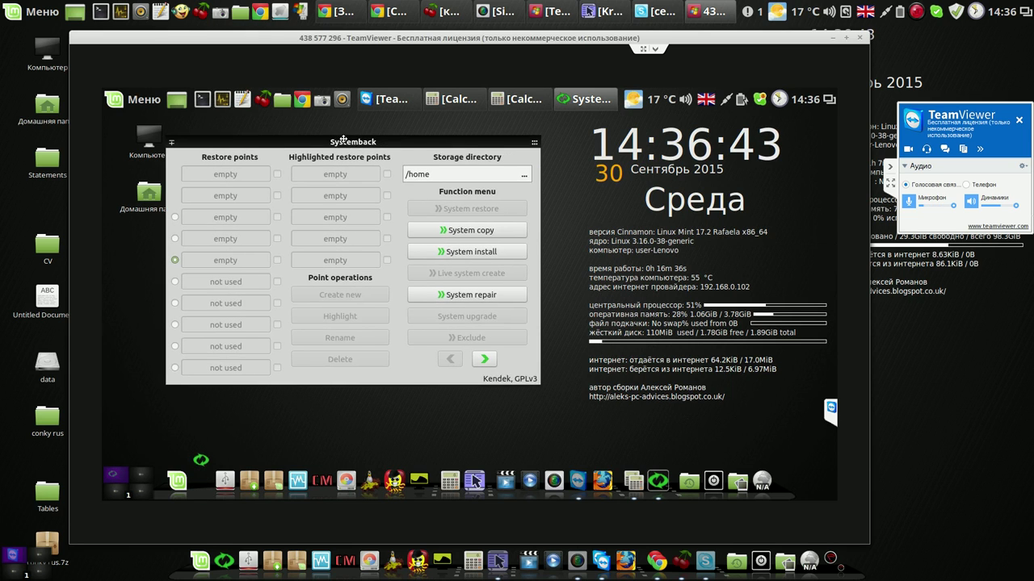
pyautogui.click(471, 231)
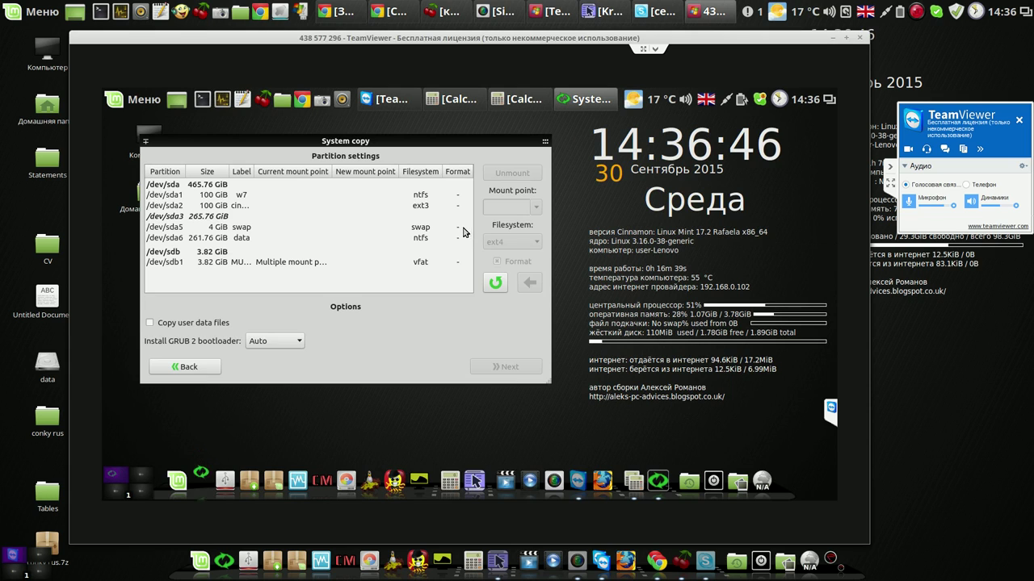
# Assign /dev/sda2 the mount point / with the ext3 filesystem and formatting enabled.
pyautogui.click(239, 208)
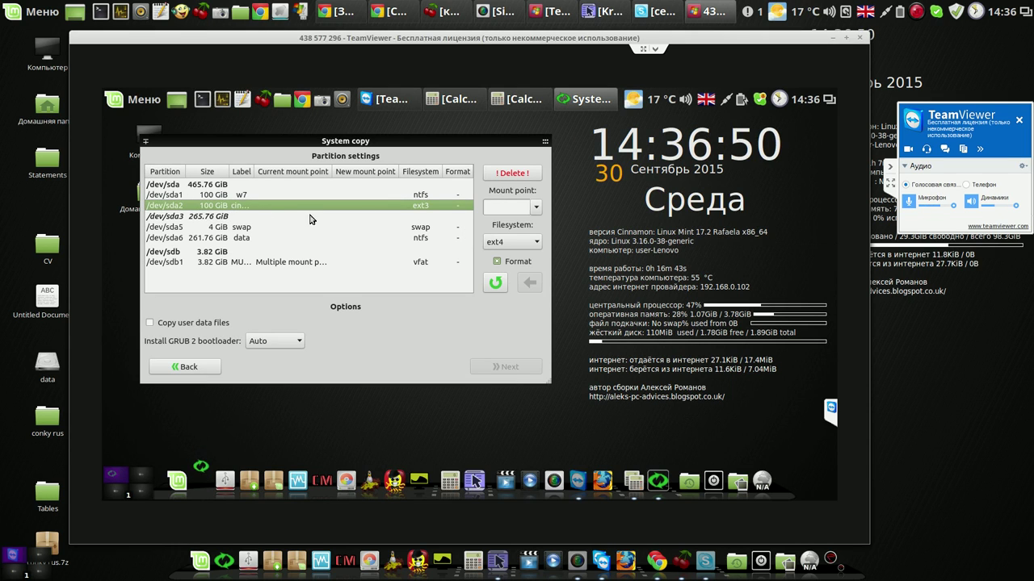
pyautogui.click(537, 209)
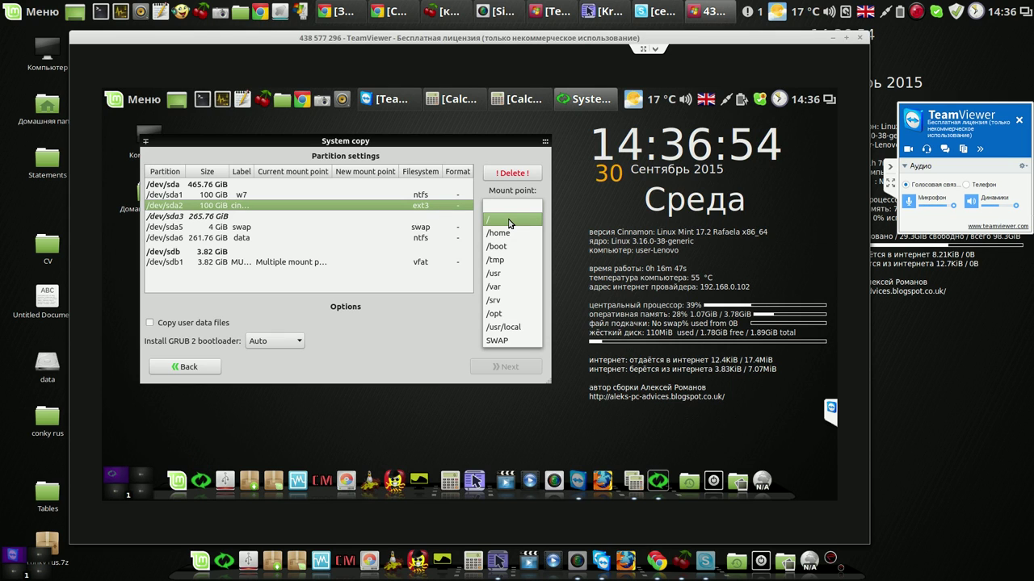
pyautogui.click(509, 221)
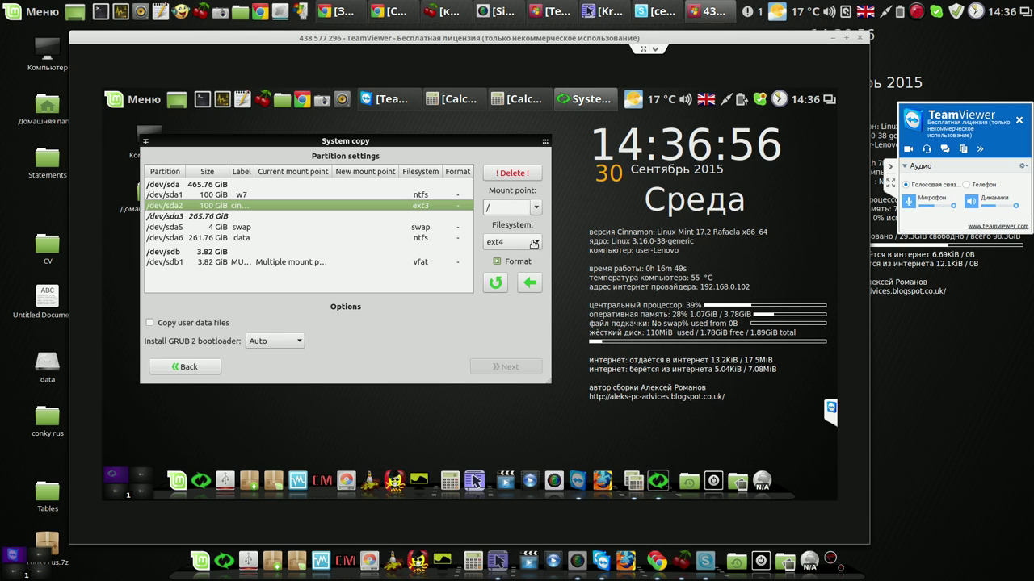
pyautogui.click(533, 244)
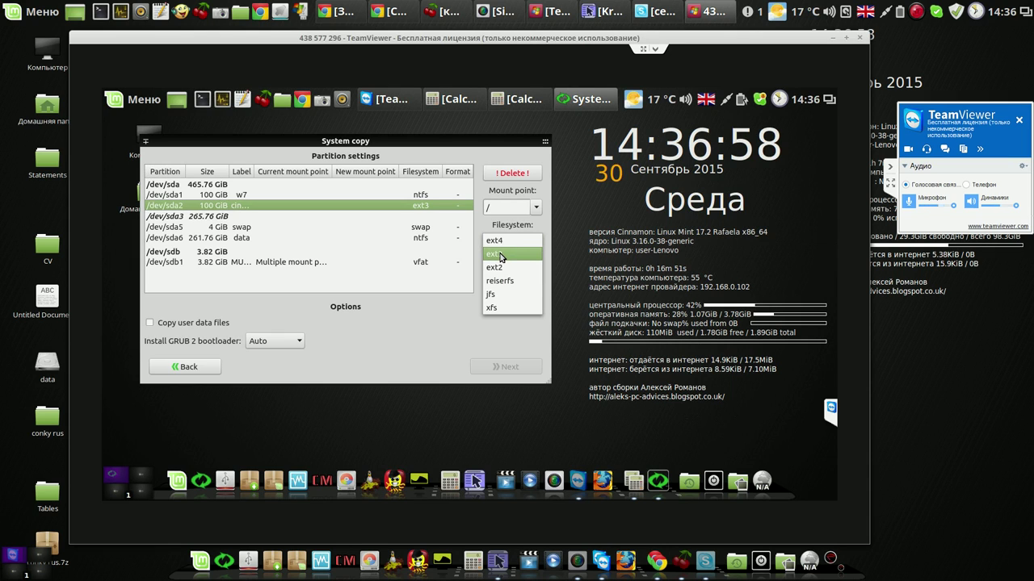
pyautogui.click(501, 255)
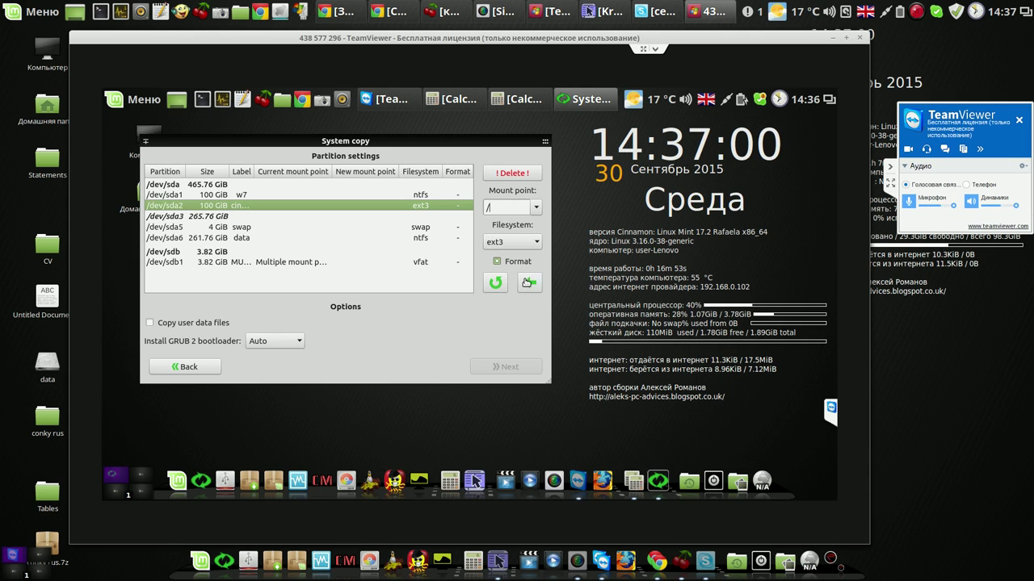
pyautogui.click(529, 284)
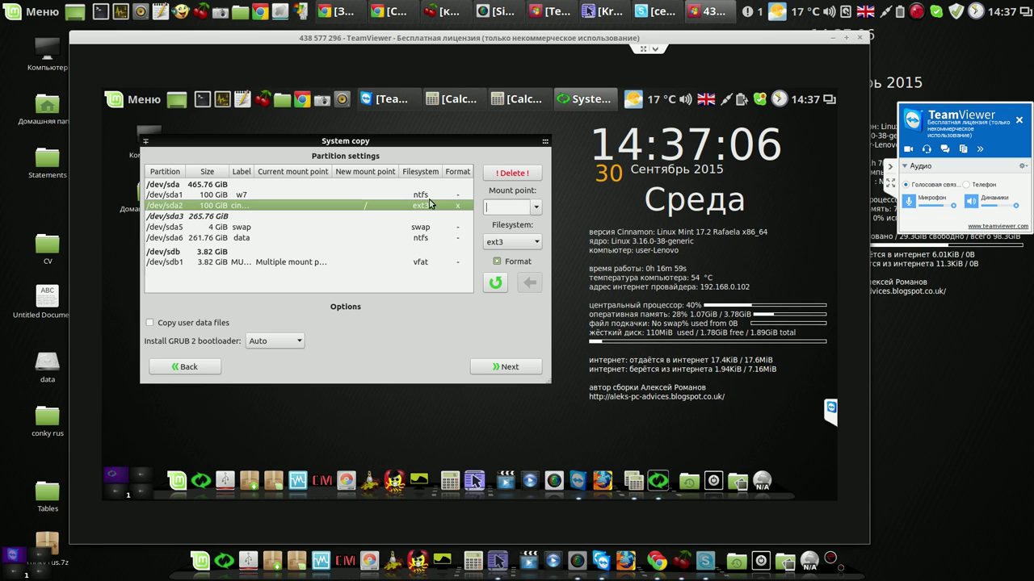
# Start copying the system from the Live image and move the progress window aside.
pyautogui.click(509, 368)
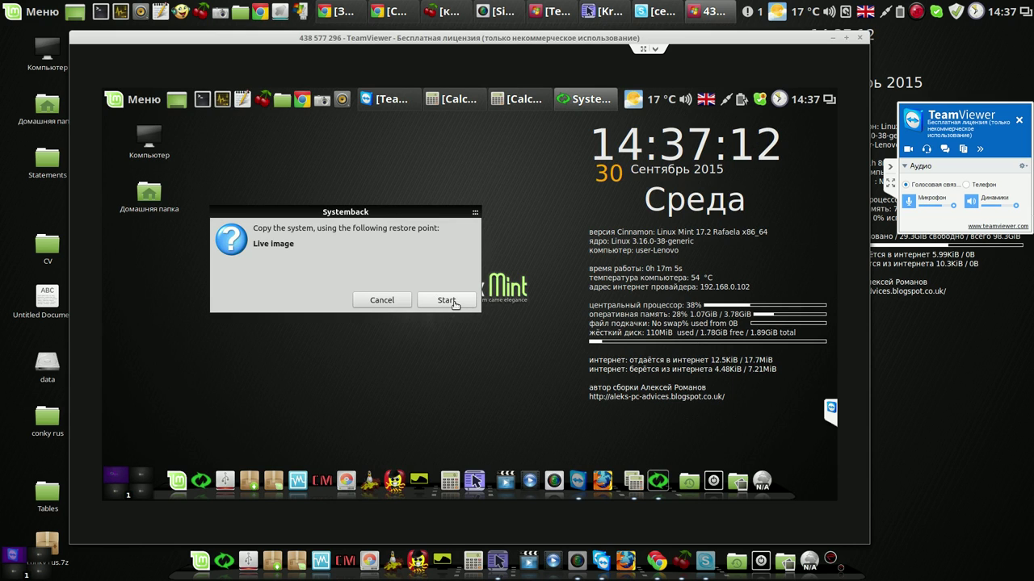
pyautogui.click(453, 302)
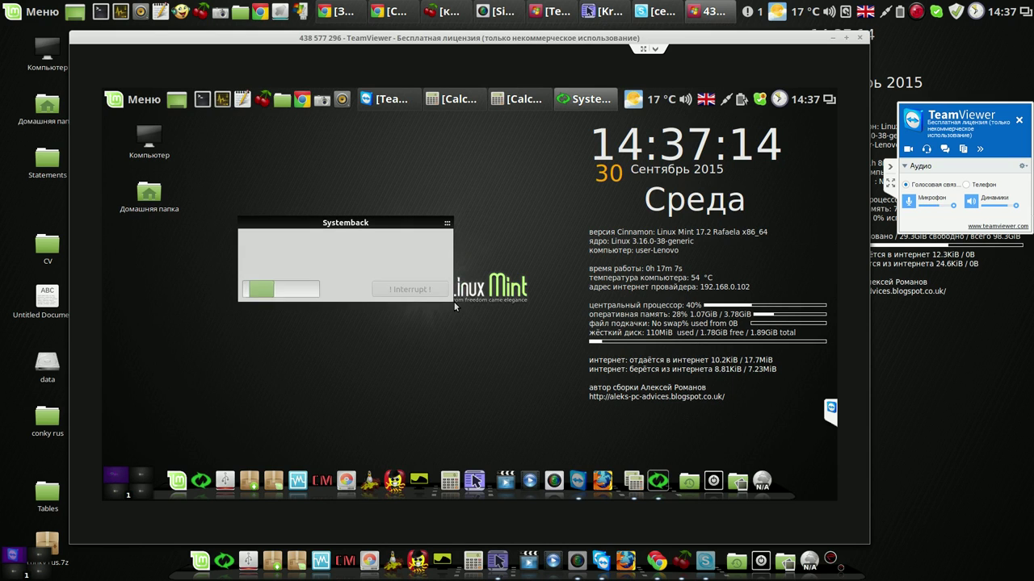
pyautogui.moveTo(406, 227); pyautogui.dragTo(654, 251)
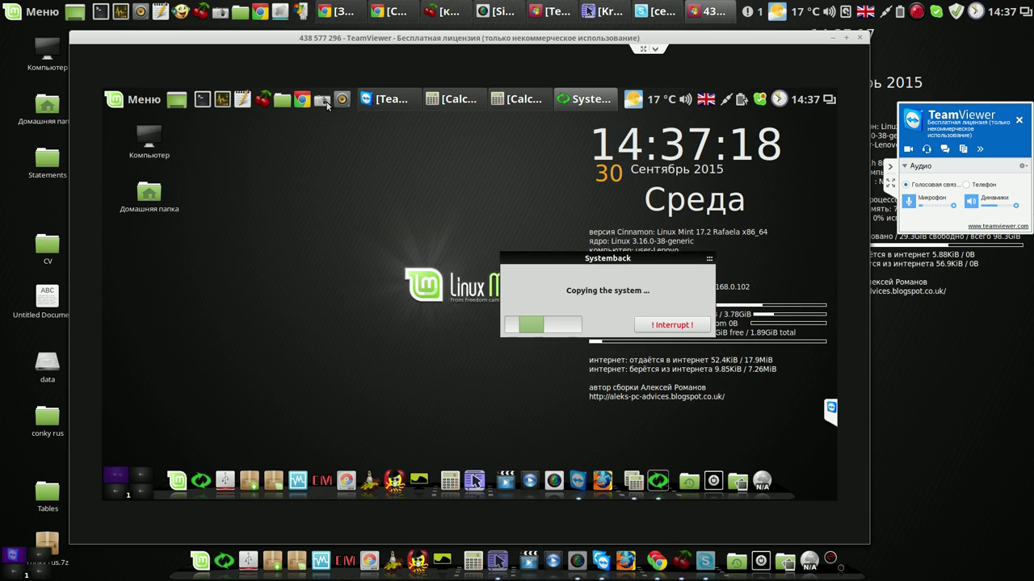
# Open a blank document in the text editor and note the copy's start time as 14-37-12.
pyautogui.click(246, 103)
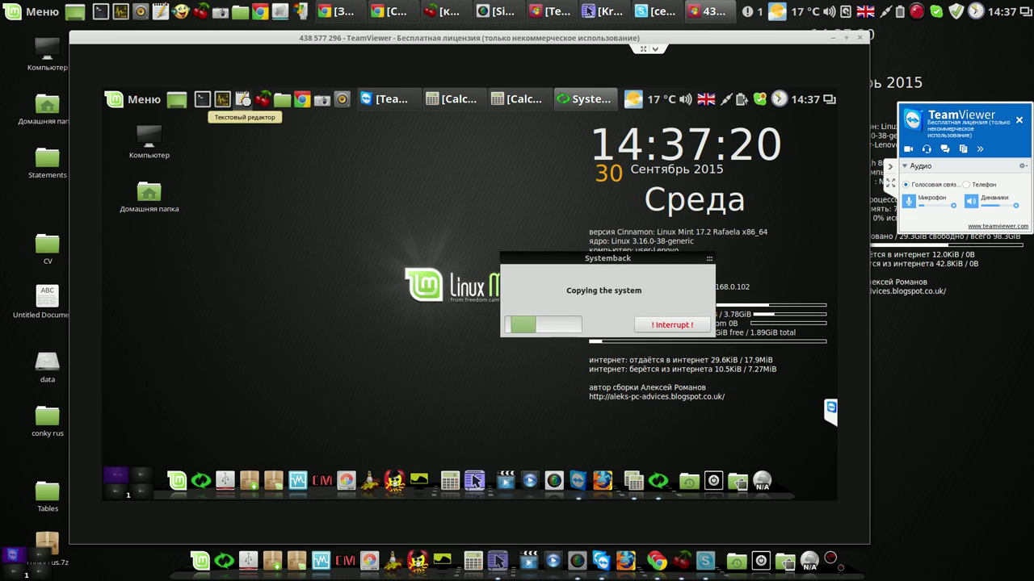
pyautogui.moveTo(516, 165); pyautogui.dragTo(321, 155)
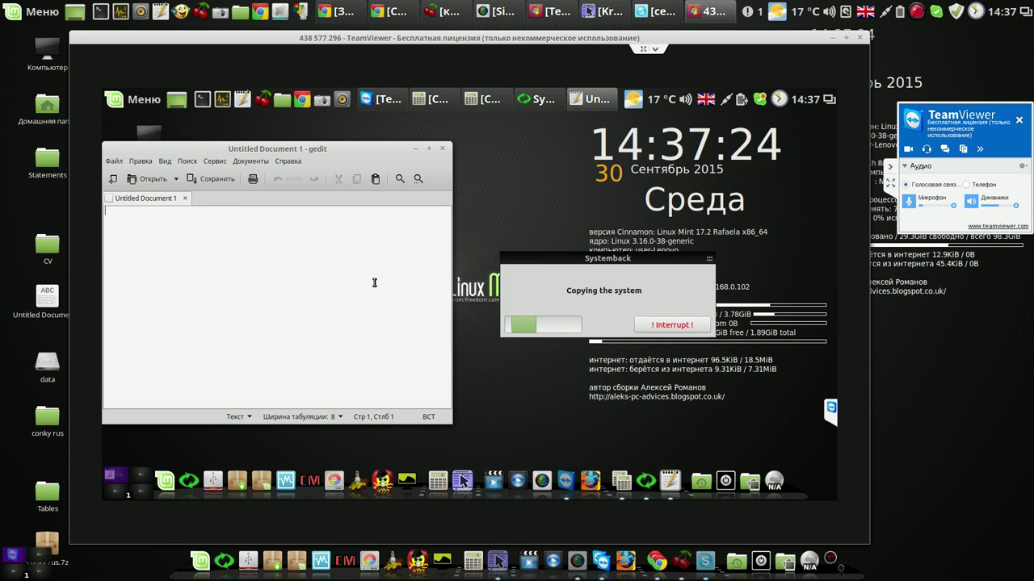
pyautogui.write('14')
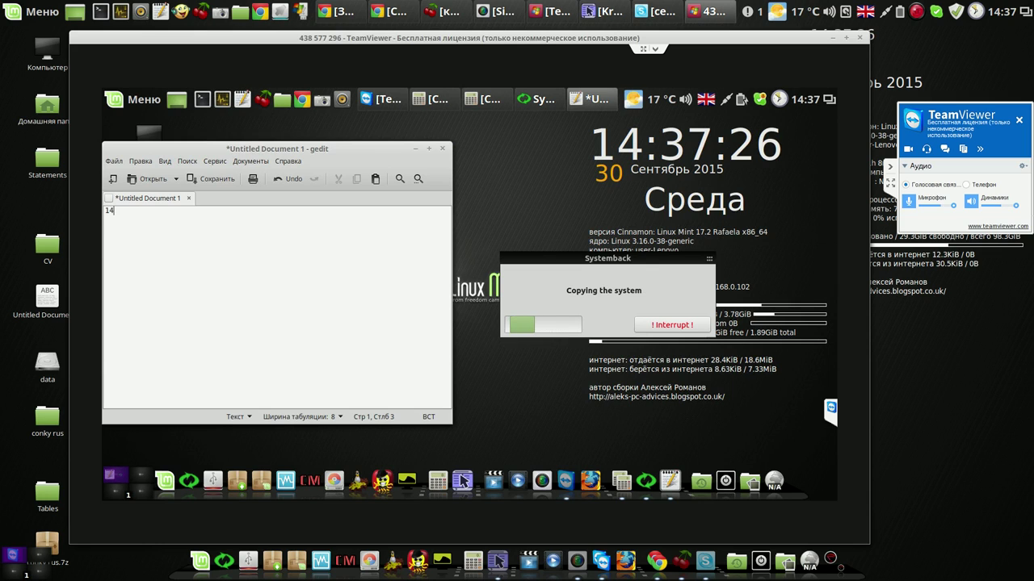
pyautogui.write('-')
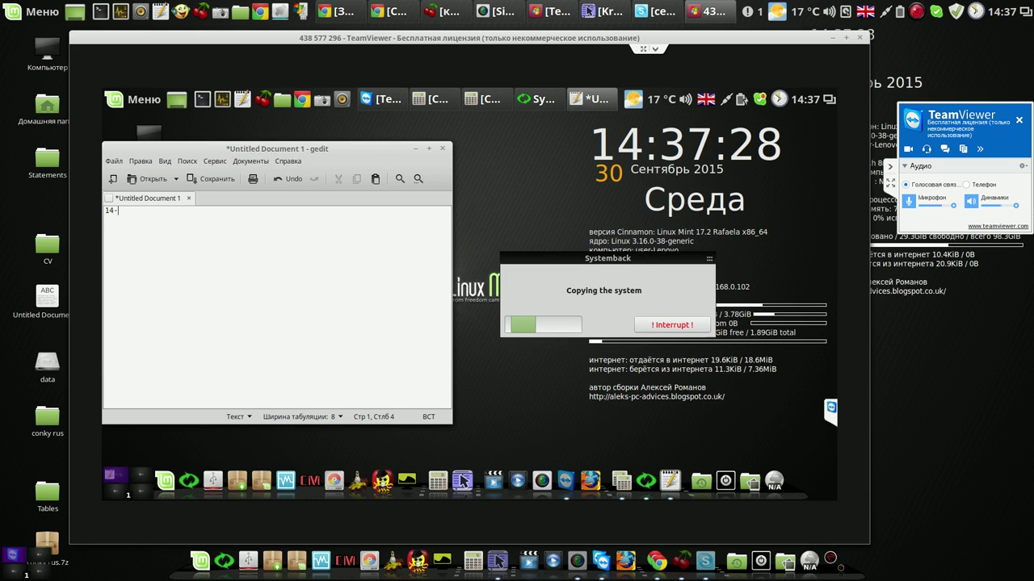
pyautogui.write('37-')
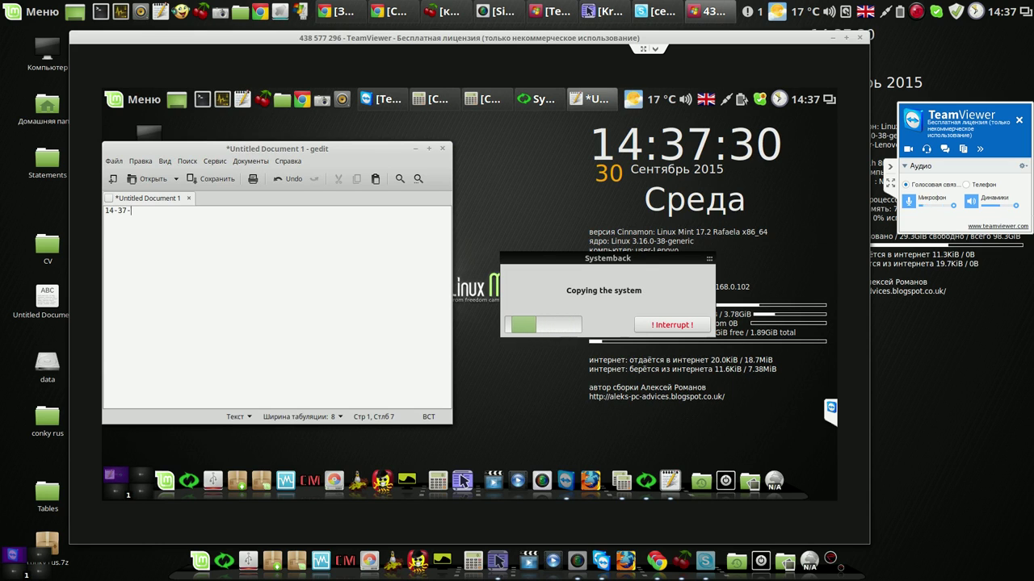
pyautogui.write('12')
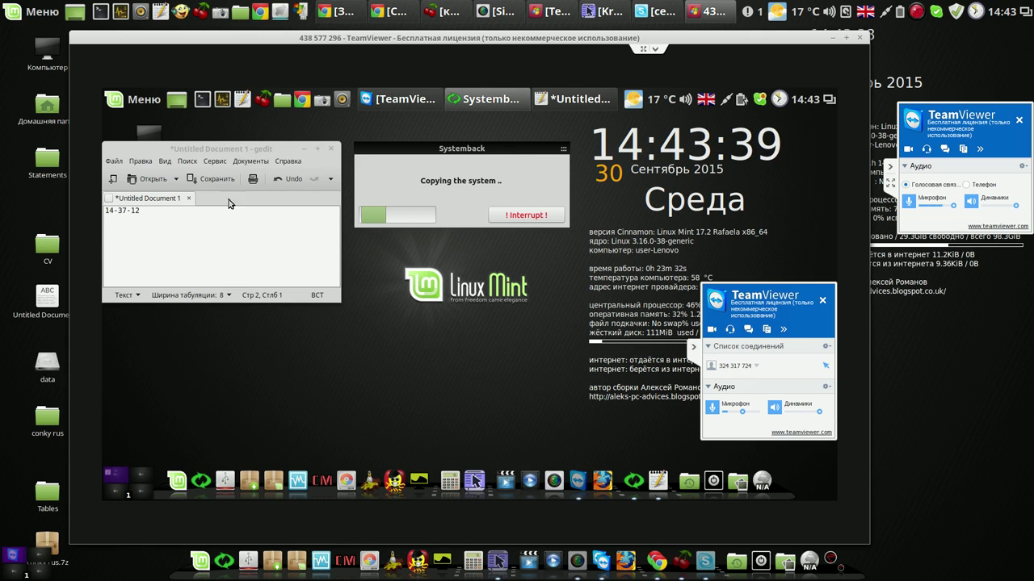
# Note the copy's finish time as 14-43 on the second line of the text document.
pyautogui.click(122, 223)
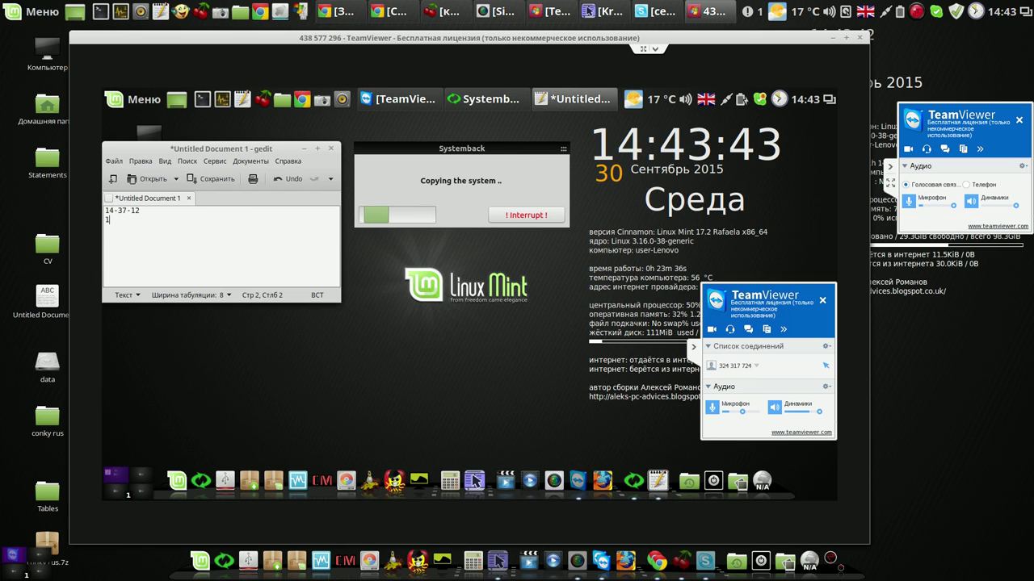
pyautogui.write('14-')
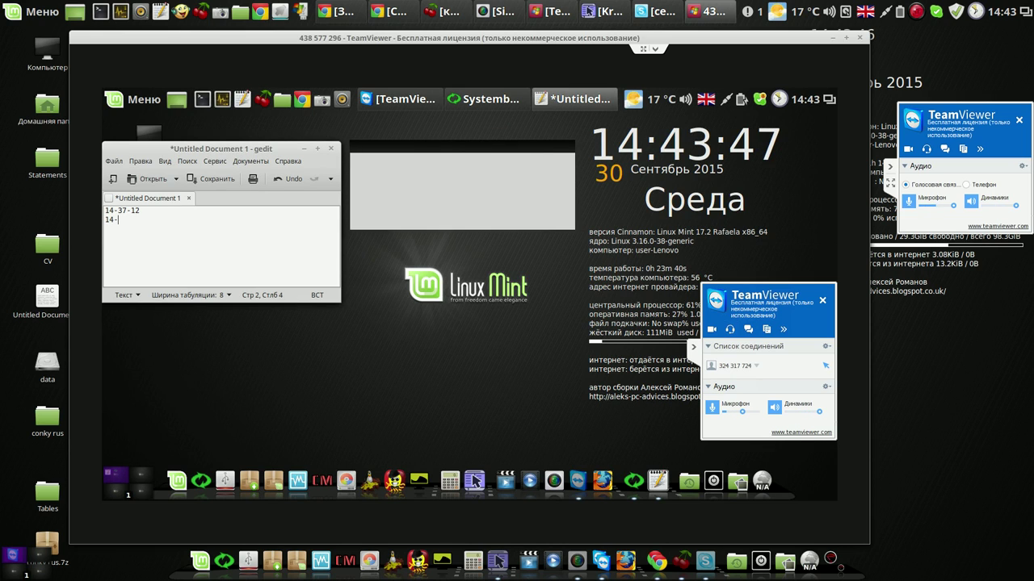
pyautogui.write('43')
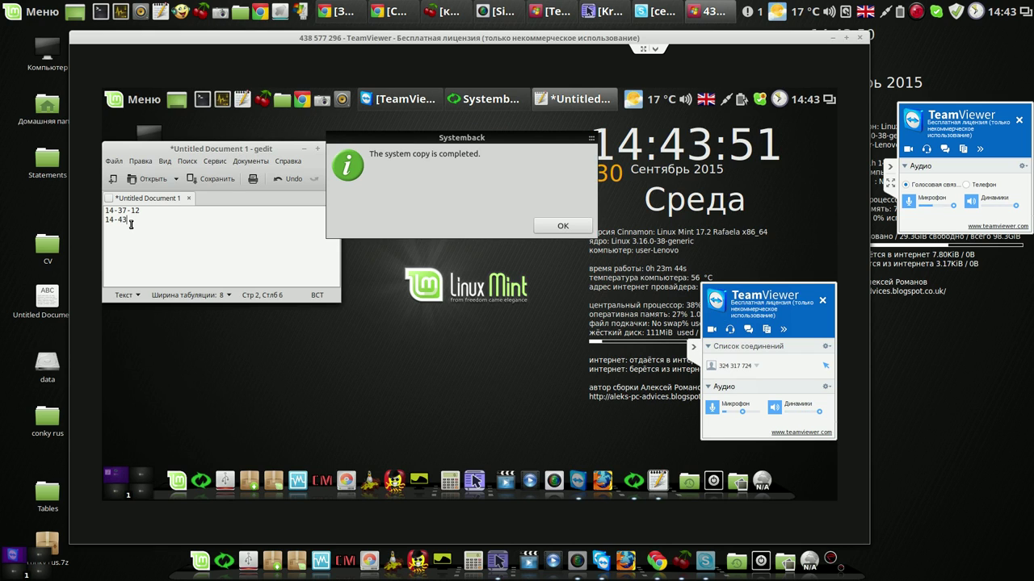
# Dismiss the system copy completion message and close Systemback.
pyautogui.click(566, 227)
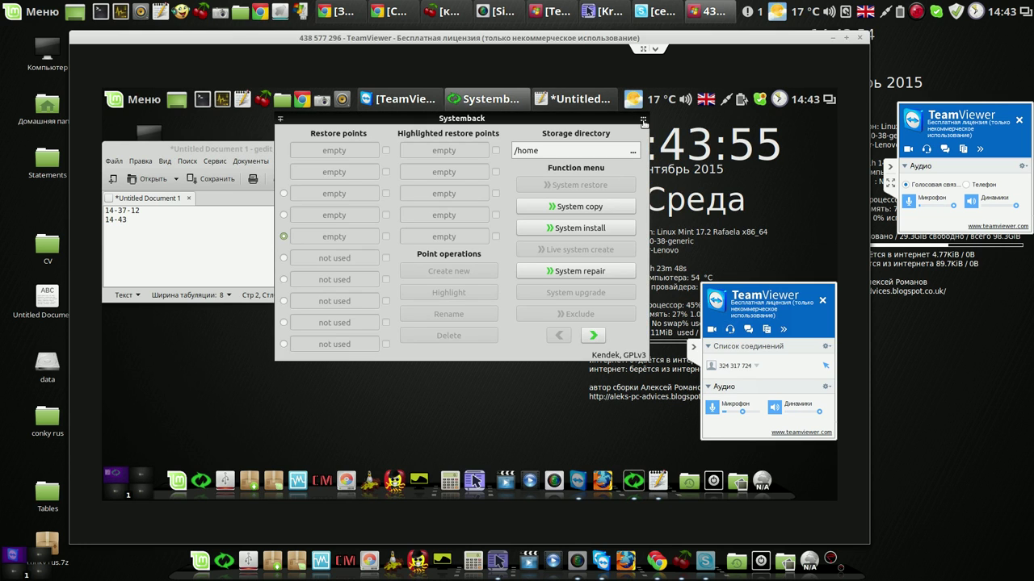
pyautogui.click(642, 125)
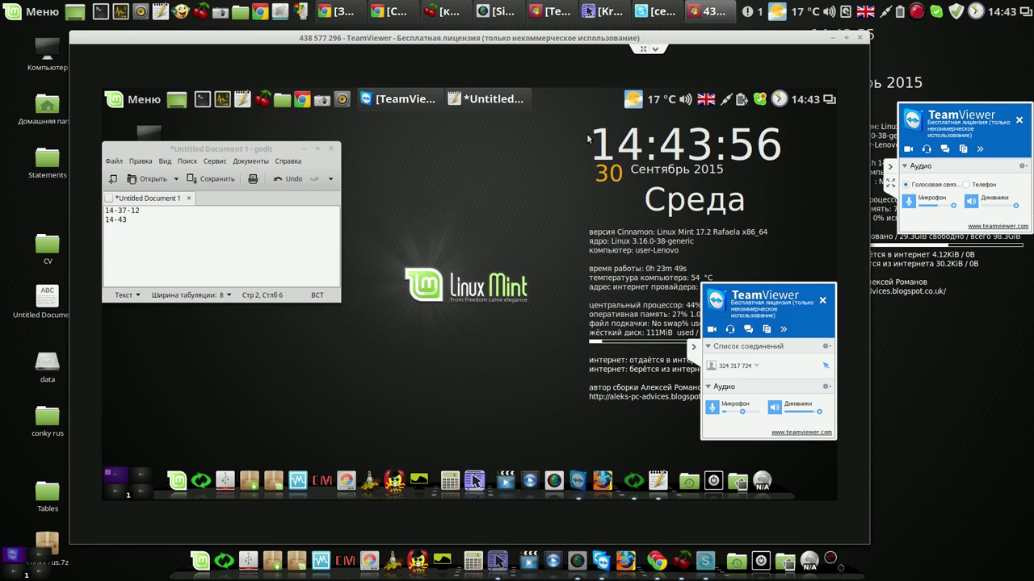
# Close the text document without saving it and collapse the TeamViewer session panel on the remote desktop.
pyautogui.click(331, 150)
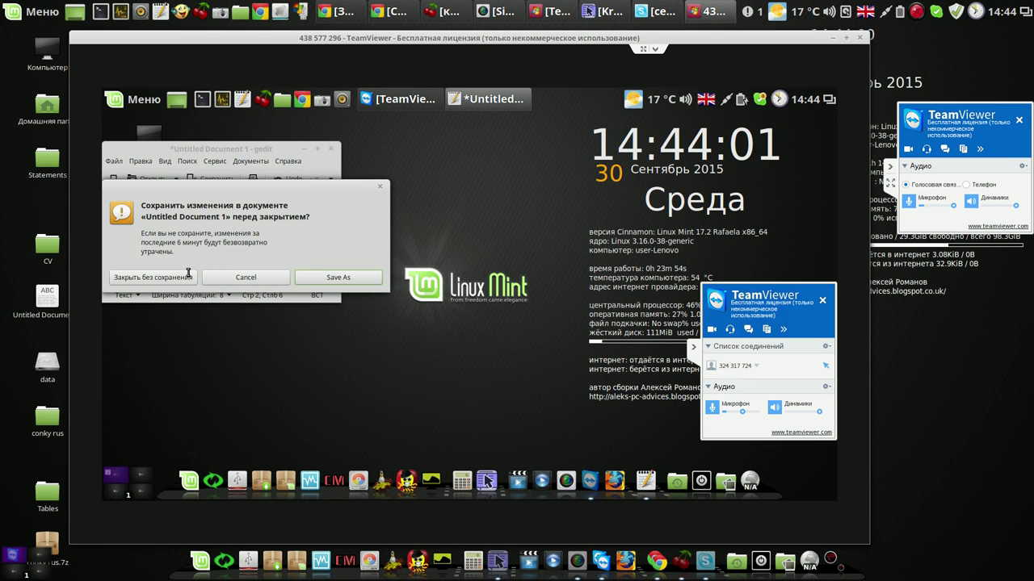
pyautogui.click(178, 278)
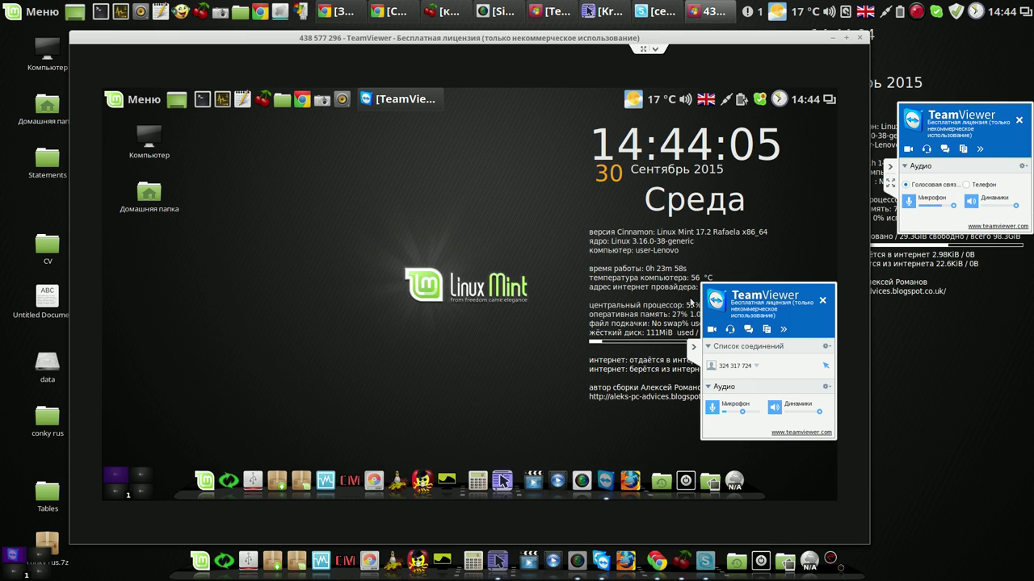
pyautogui.click(694, 347)
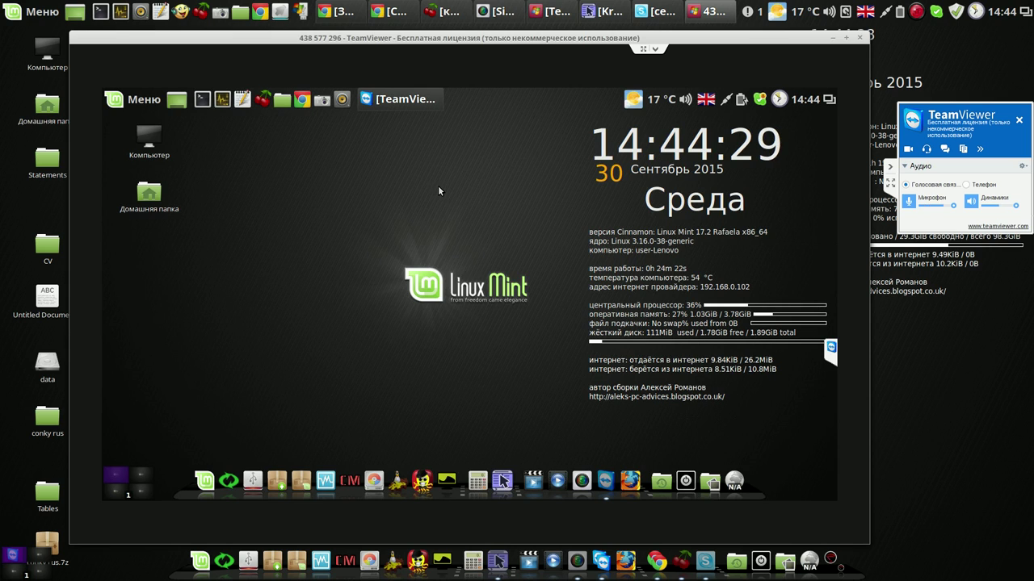
# Launch Chrome on the remote live system to check how it starts, and close it again.
pyautogui.click(301, 99)
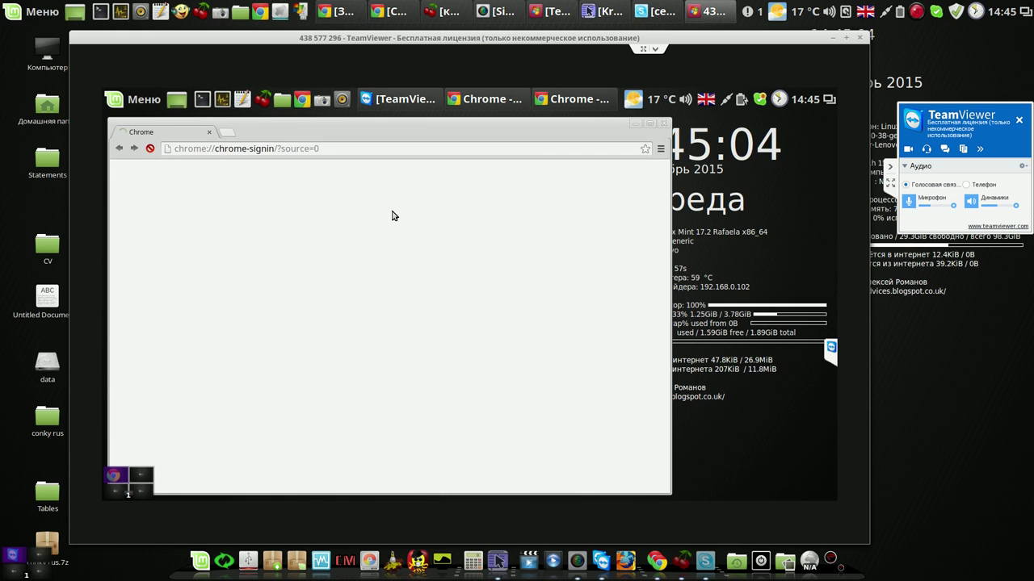
pyautogui.click(664, 126)
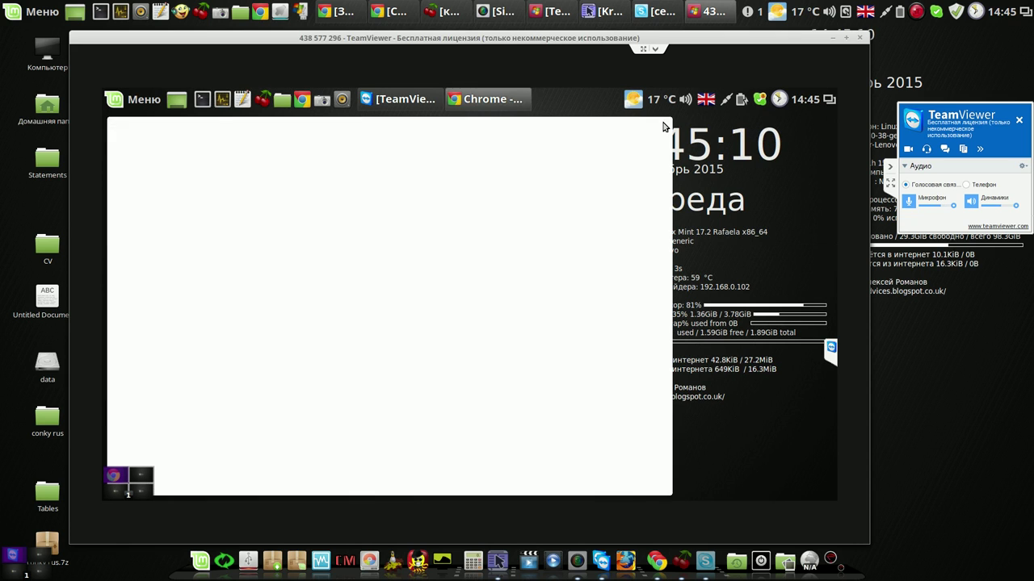
# Launch LibreOffice 5.0 Calc twice to compare its start-up speed, closing it each time.
pyautogui.click(119, 99)
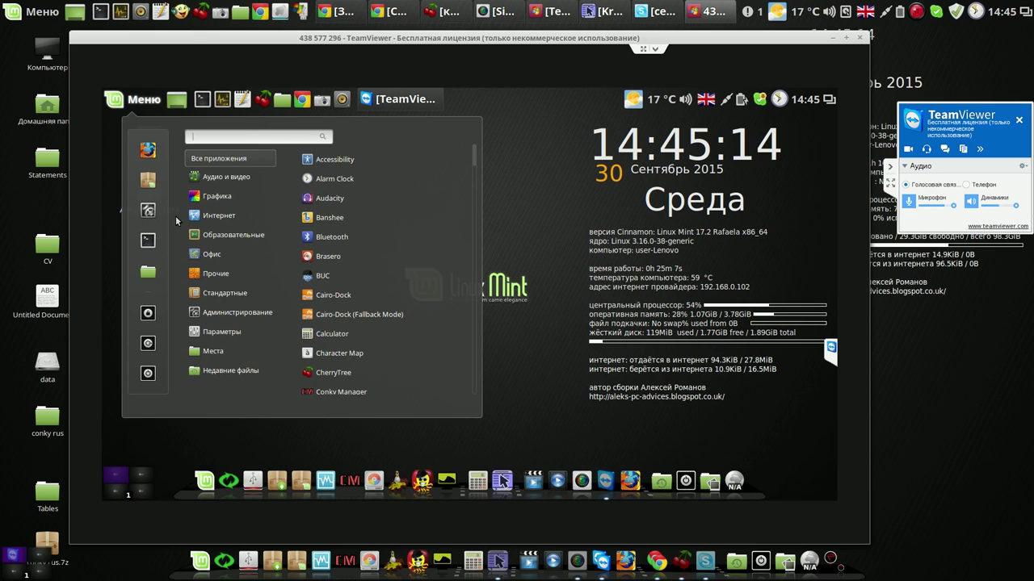
pyautogui.moveTo(209, 255)
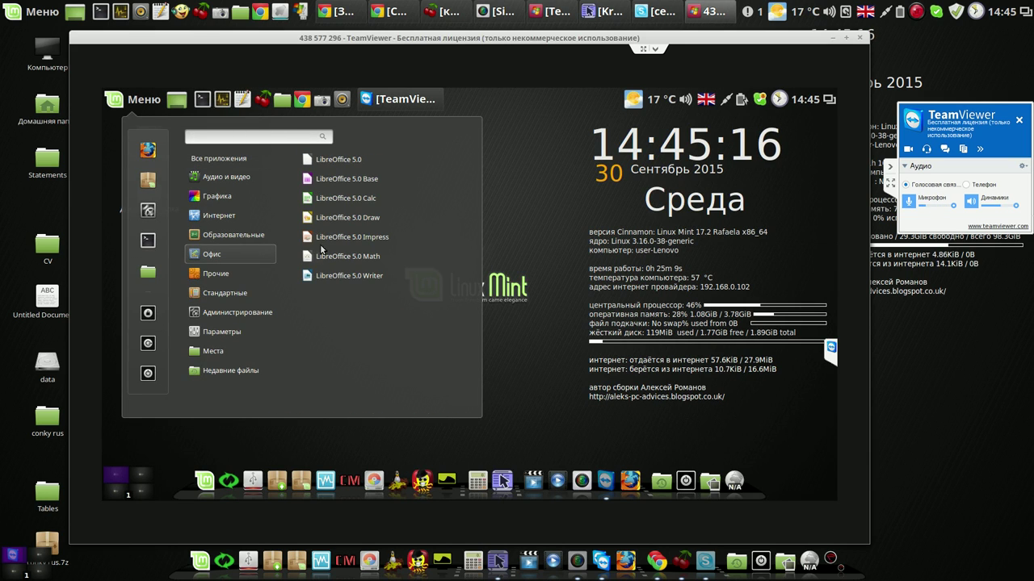
pyautogui.click(342, 198)
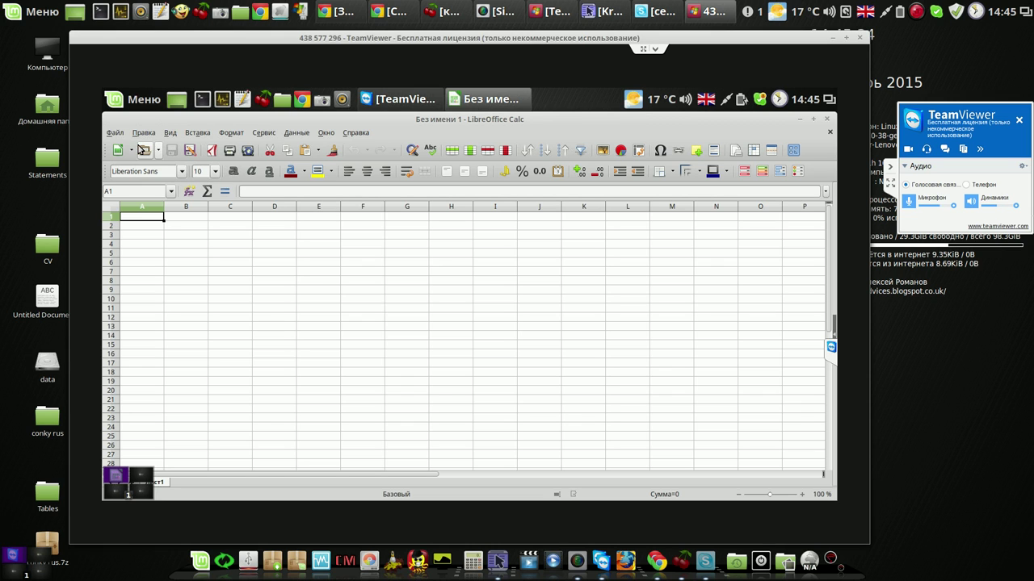
pyautogui.click(826, 120)
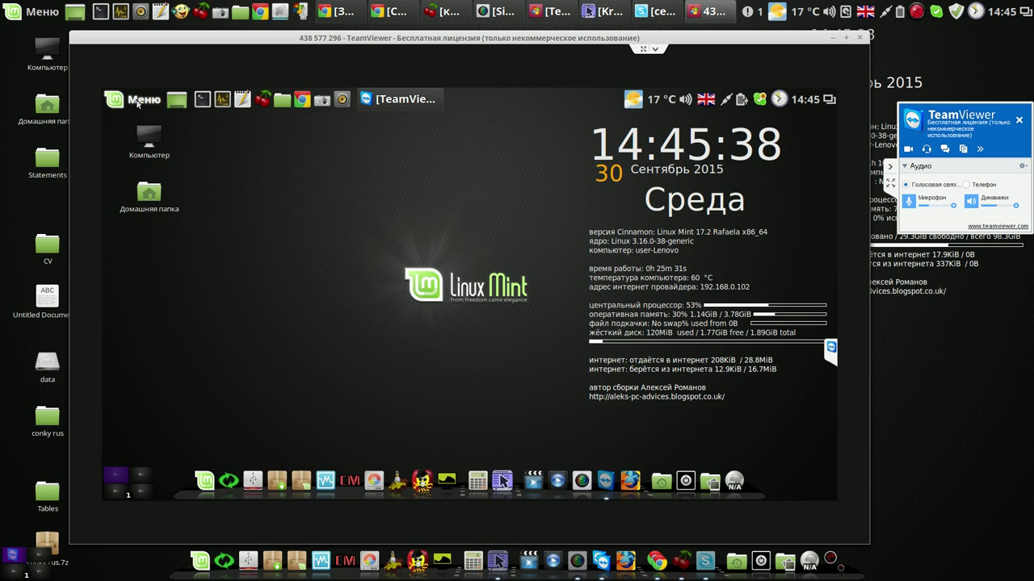
pyautogui.click(137, 101)
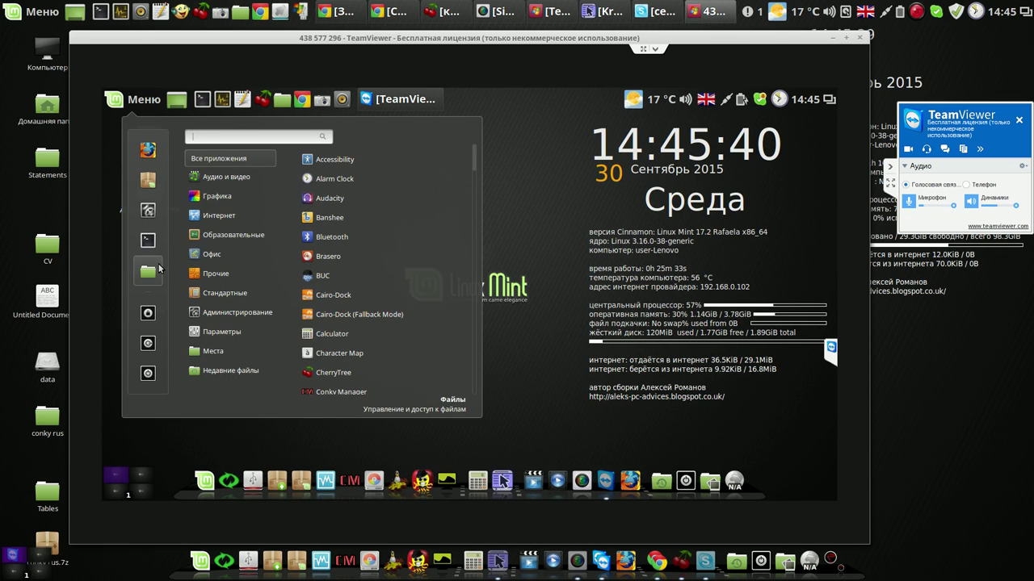
pyautogui.click(202, 255)
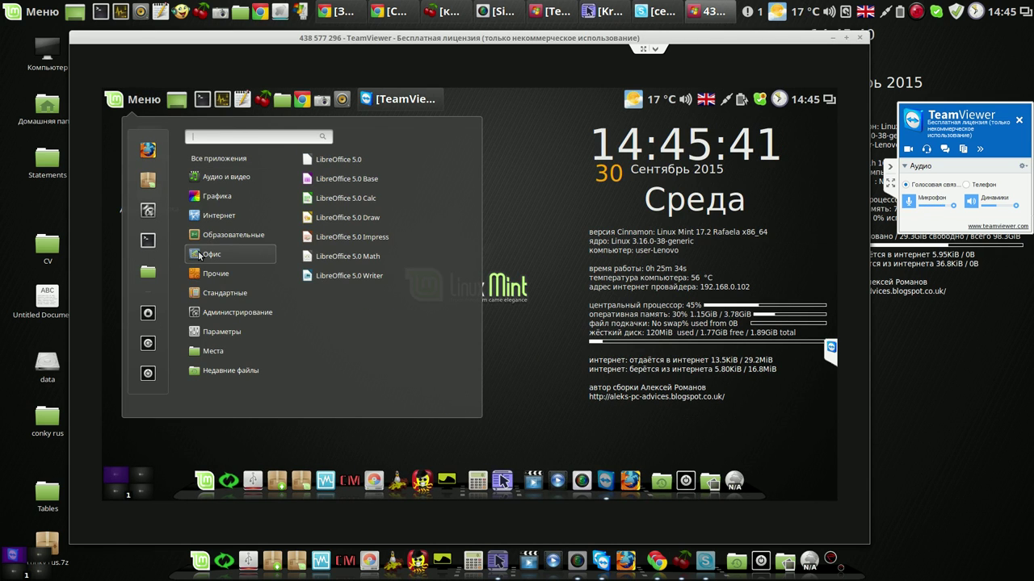
pyautogui.click(370, 198)
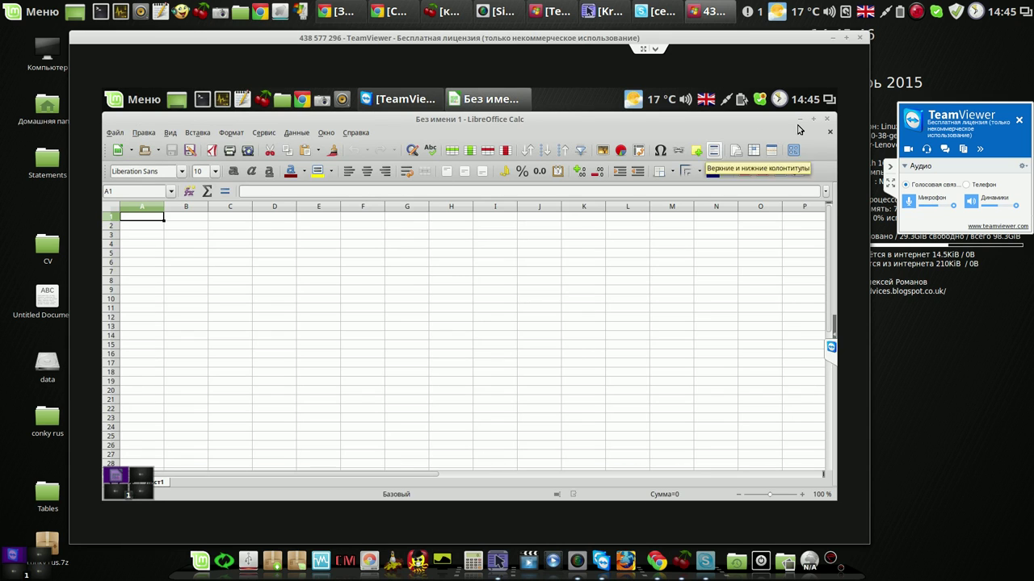
pyautogui.click(829, 121)
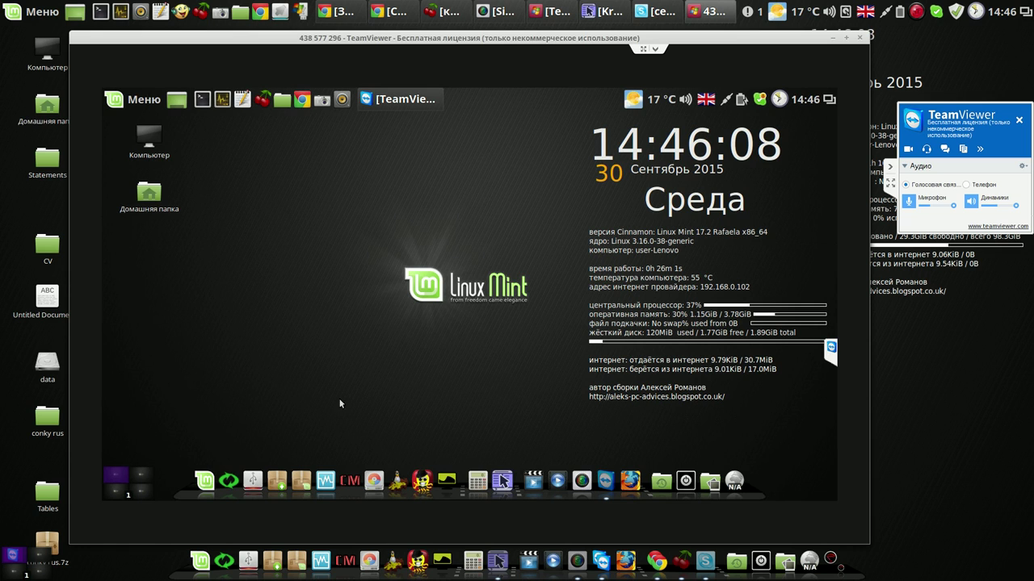
# Start Systemback and examine the System install form's full name, username, password, root password and hostname fields, leaving them empty, and return to the main screen.
pyautogui.click(233, 476)
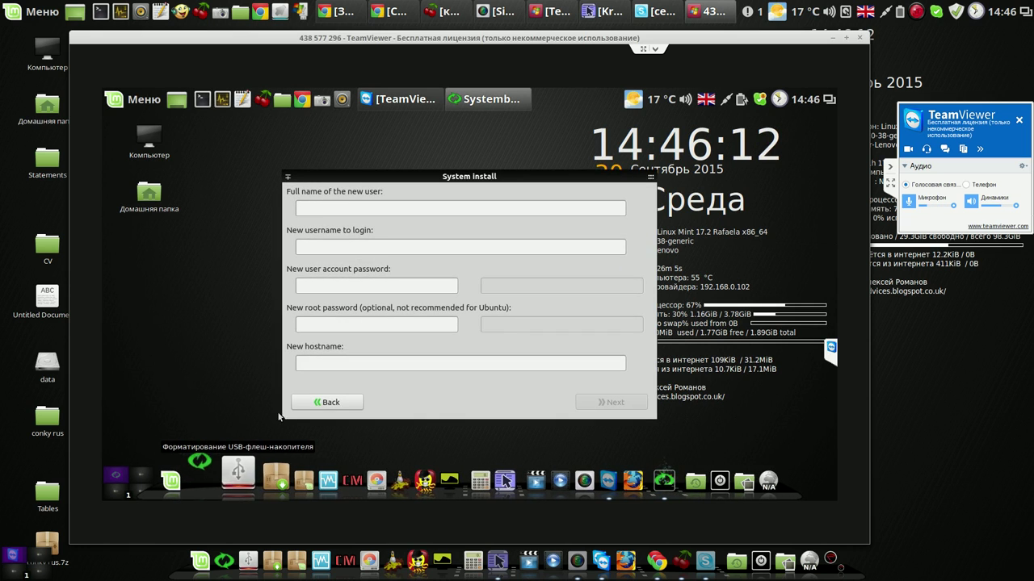
pyautogui.click(321, 402)
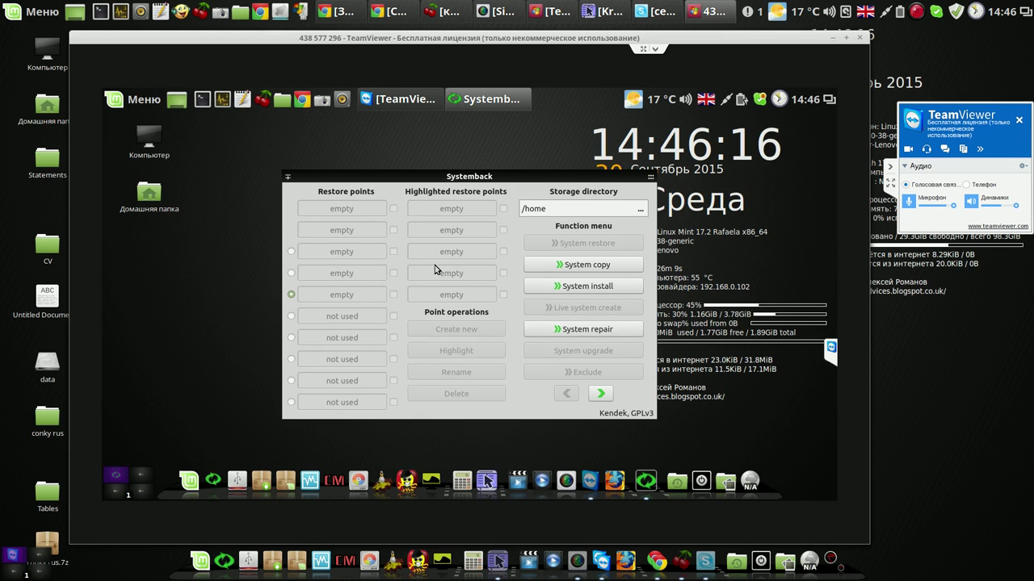
pyautogui.click(612, 287)
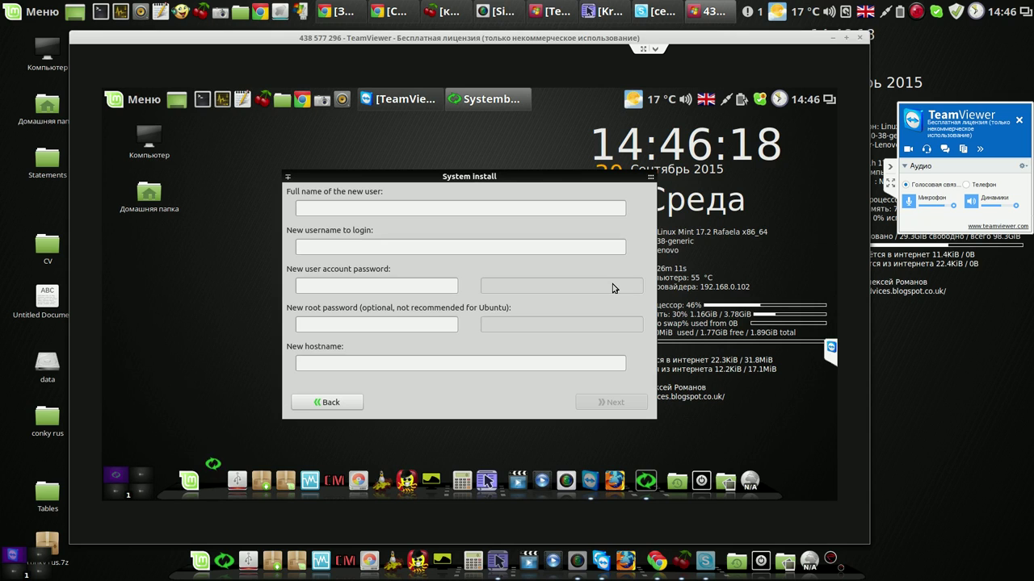
pyautogui.click(398, 206)
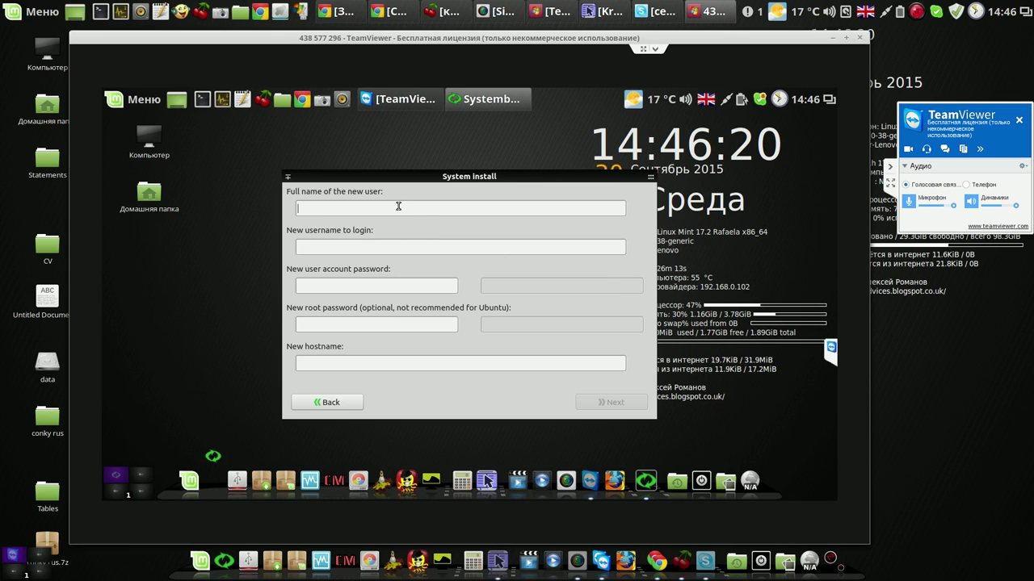
pyautogui.click(395, 247)
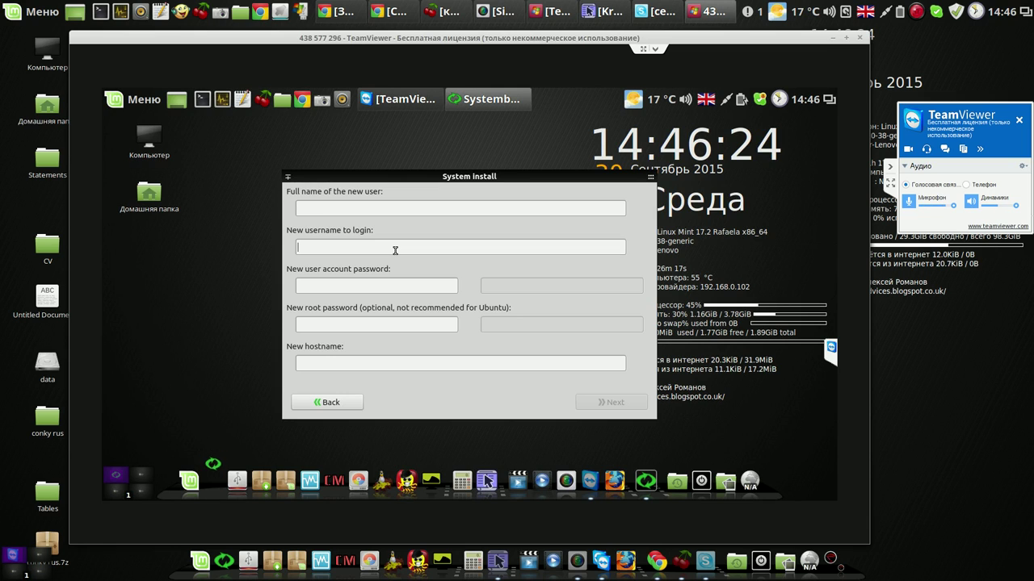
pyautogui.click(371, 288)
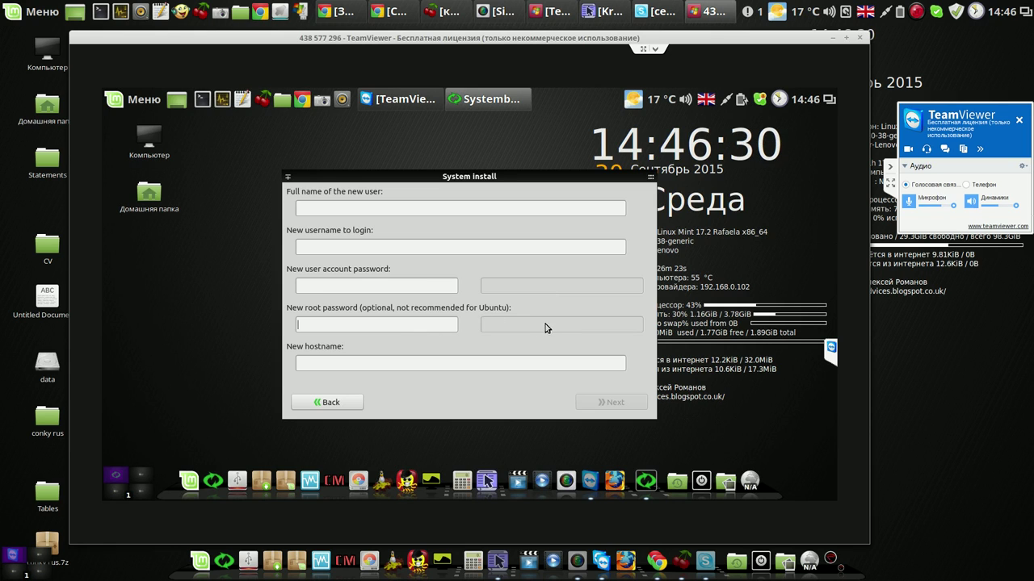
pyautogui.click(362, 369)
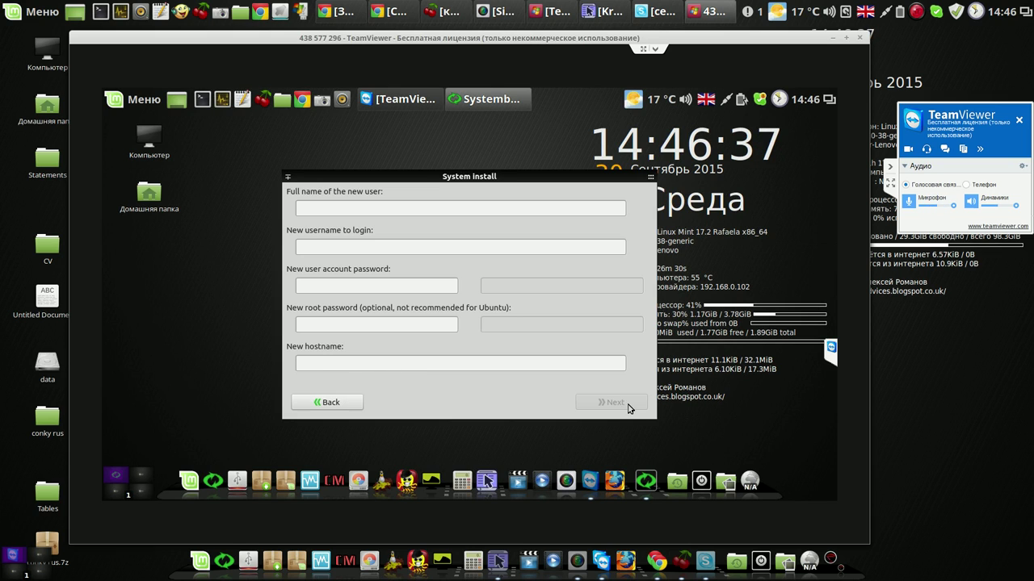
pyautogui.click(334, 404)
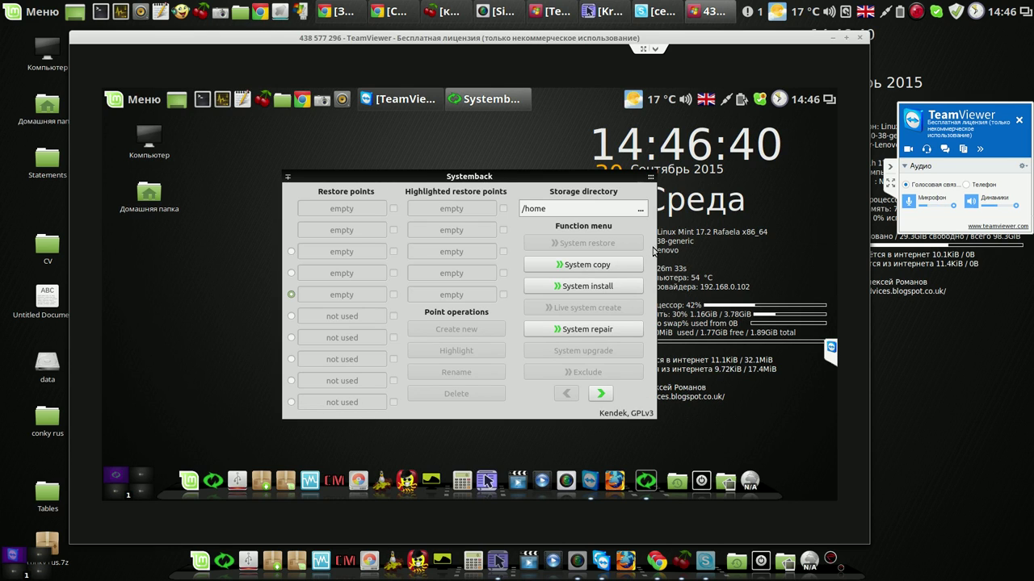
# Move the Systemback window aside, review its Settings page without changing anything, and close the program.
pyautogui.moveTo(646, 183)
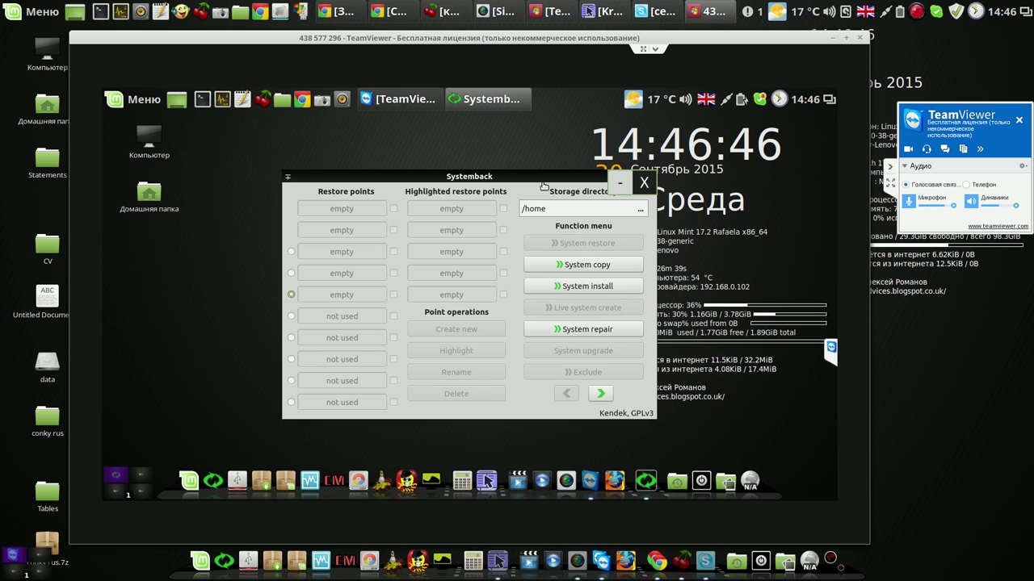
pyautogui.moveTo(438, 155); pyautogui.dragTo(337, 133)
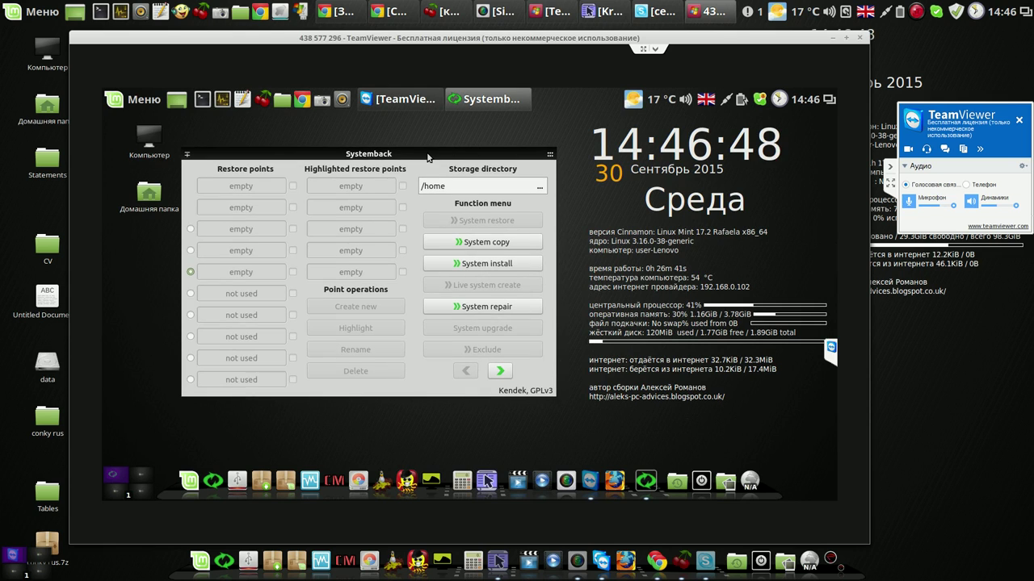
pyautogui.click(501, 372)
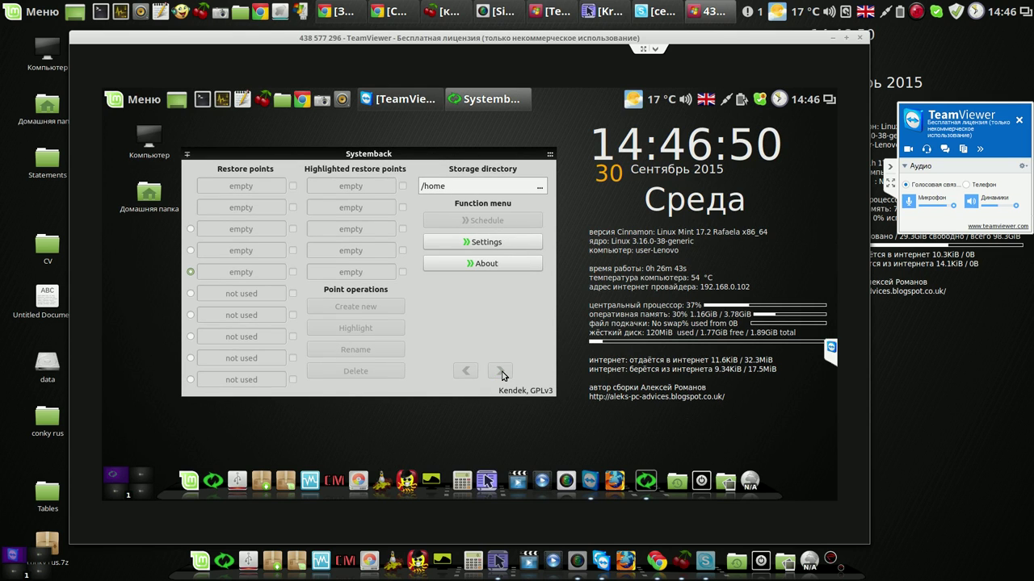
pyautogui.click(497, 244)
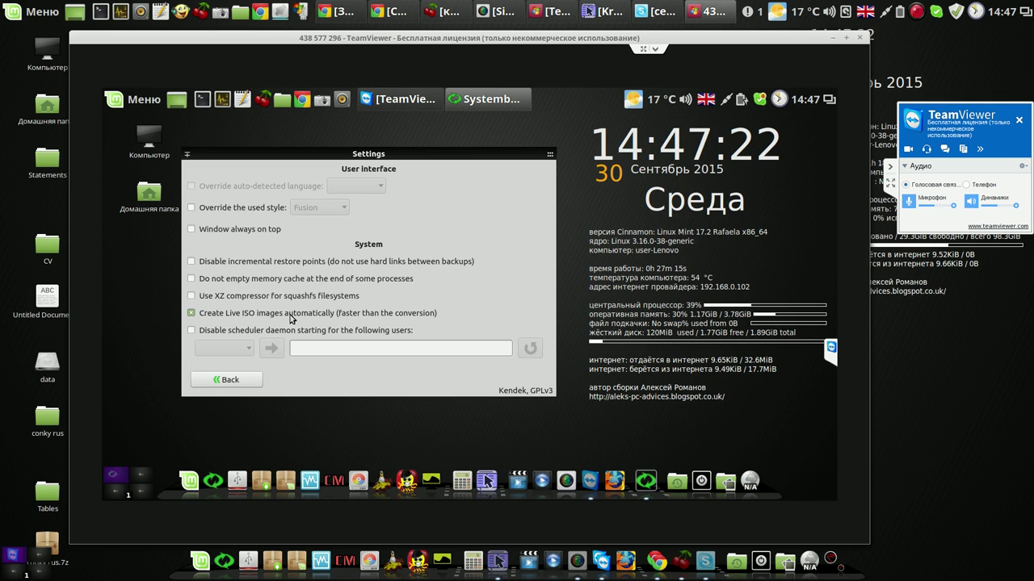
pyautogui.click(229, 380)
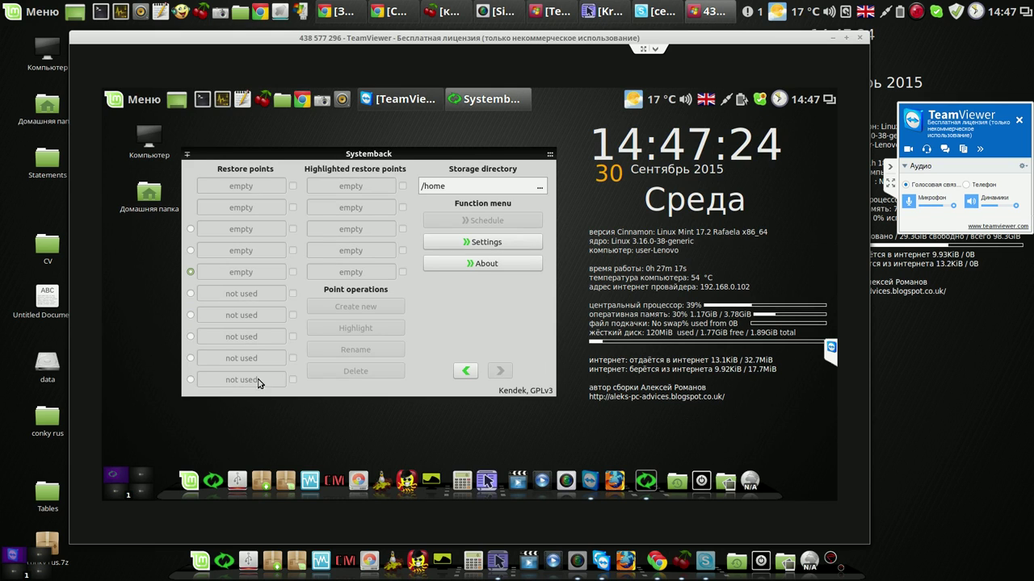
pyautogui.moveTo(543, 162)
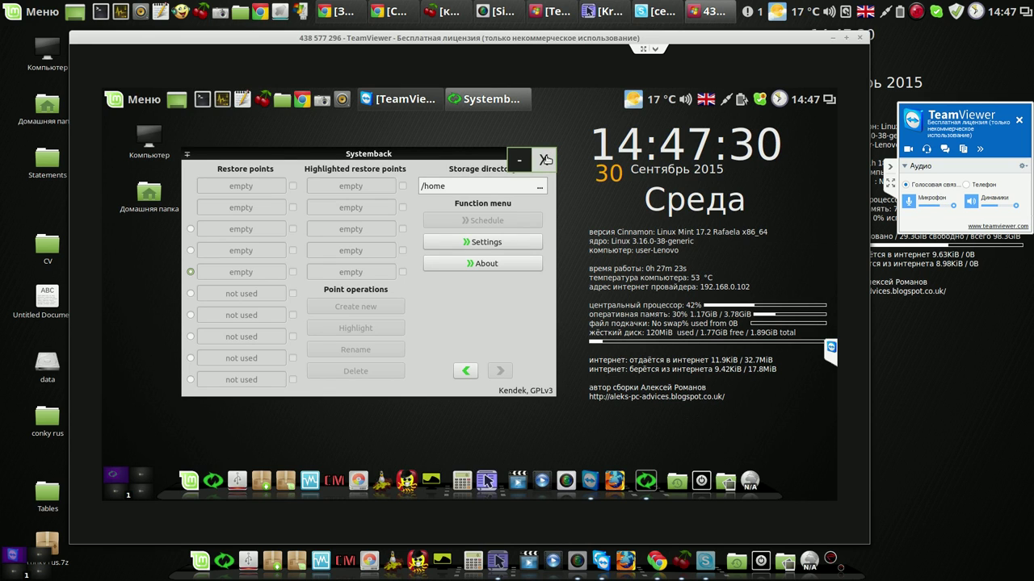
pyautogui.click(545, 160)
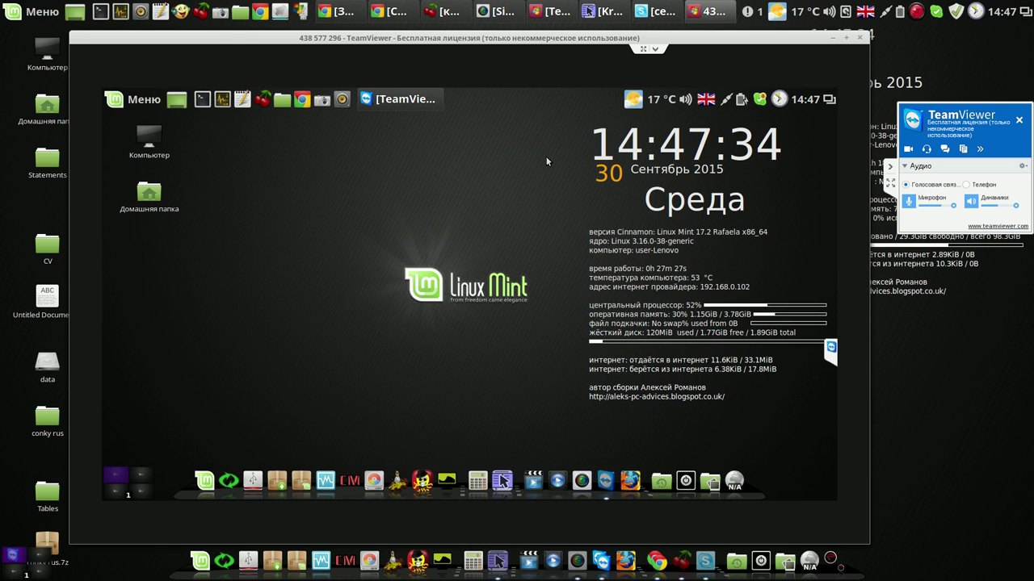
# Restart the remote computer and confirm the restart.
pyautogui.click(687, 475)
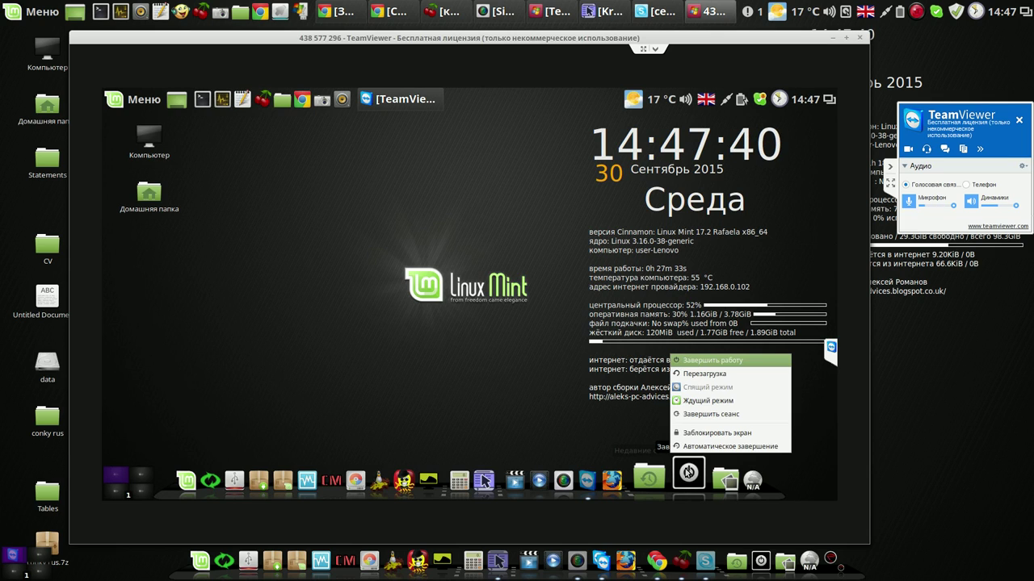
pyautogui.click(704, 374)
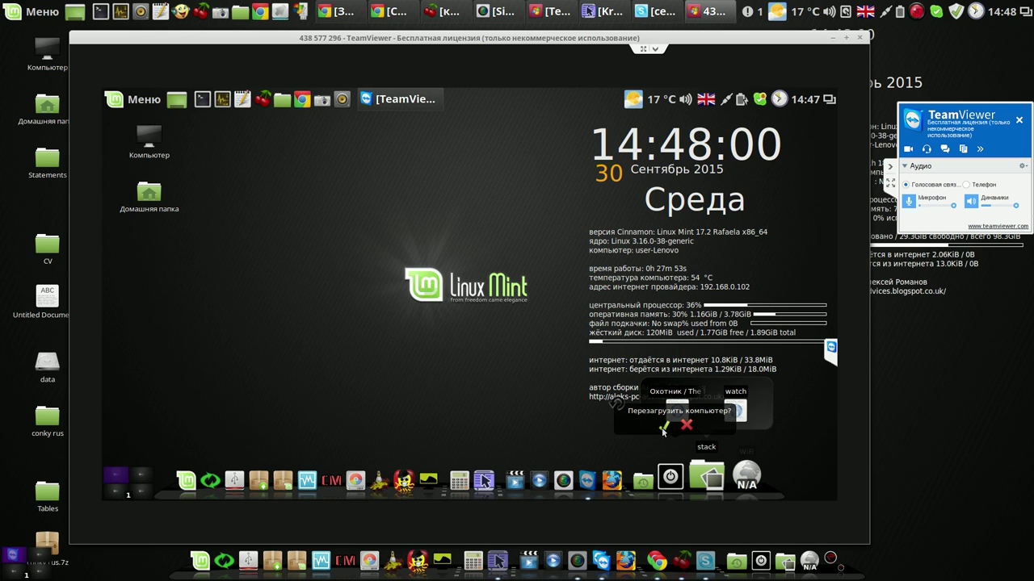
pyautogui.click(662, 428)
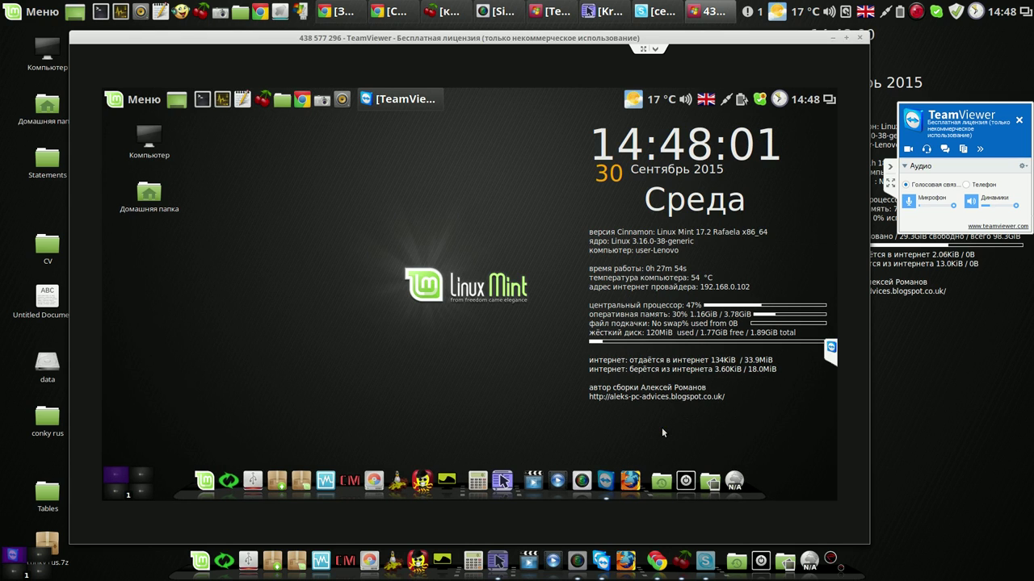
pyautogui.click(917, 12)
pyautogui.click(936, 30)
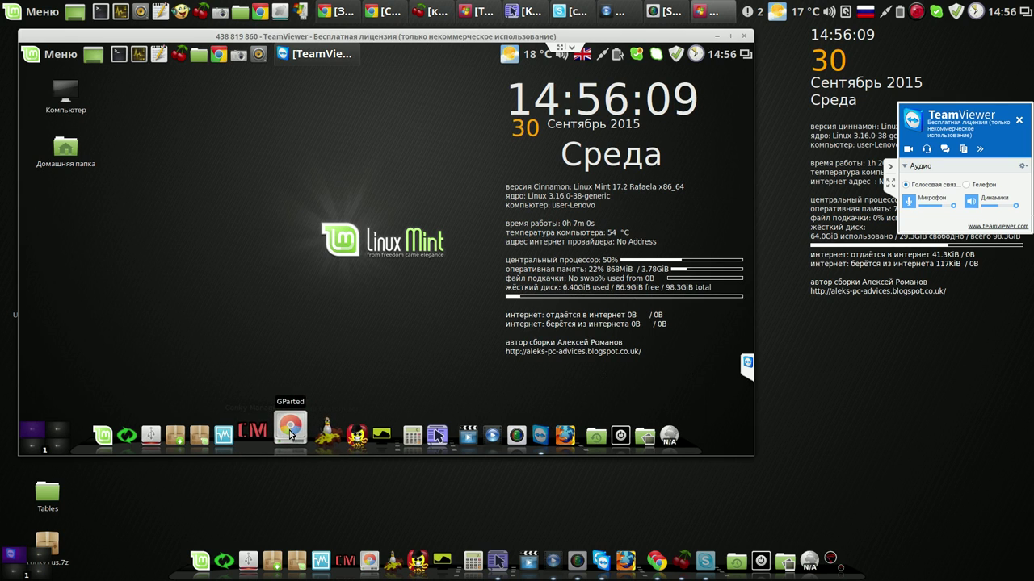
# Launch GParted on the remote computer with the account password, examine the linux-swap partition /dev/sda5, and close the program.
pyautogui.click(290, 432)
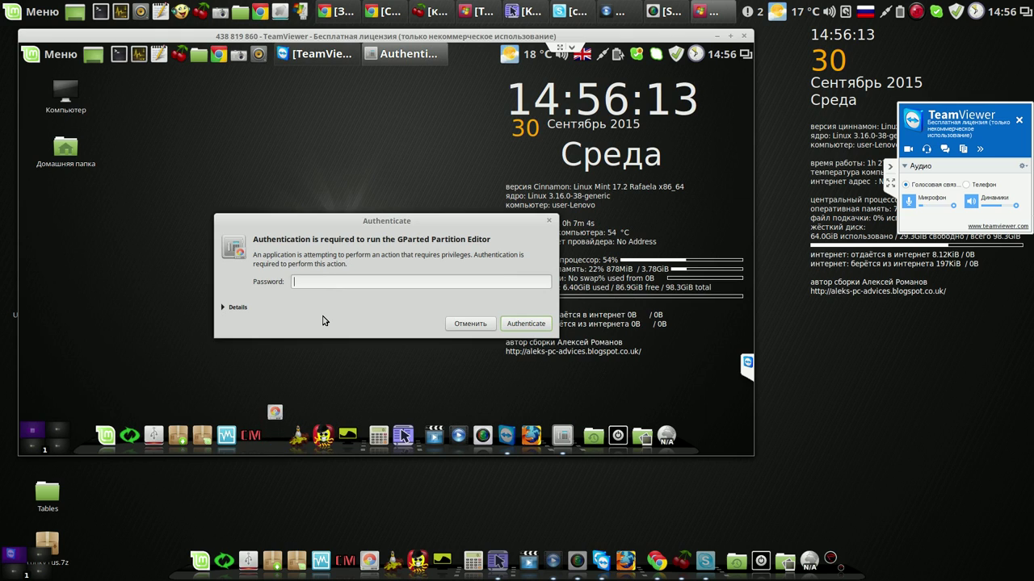
pyautogui.write('•••••••')
pyautogui.press('BackSpace')
pyautogui.press('BackSpace')
pyautogui.press('BackSpace')
pyautogui.press('BackSpace')
pyautogui.press('BackSpace')
pyautogui.press('BackSpace')
pyautogui.press('BackSpace')
pyautogui.press('BackSpace')
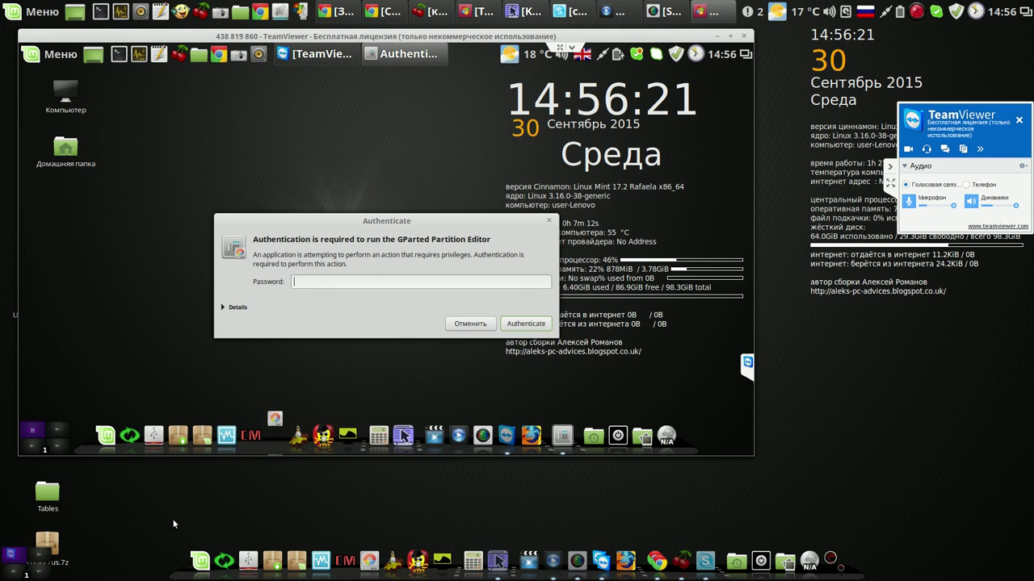
pyautogui.write('•••')
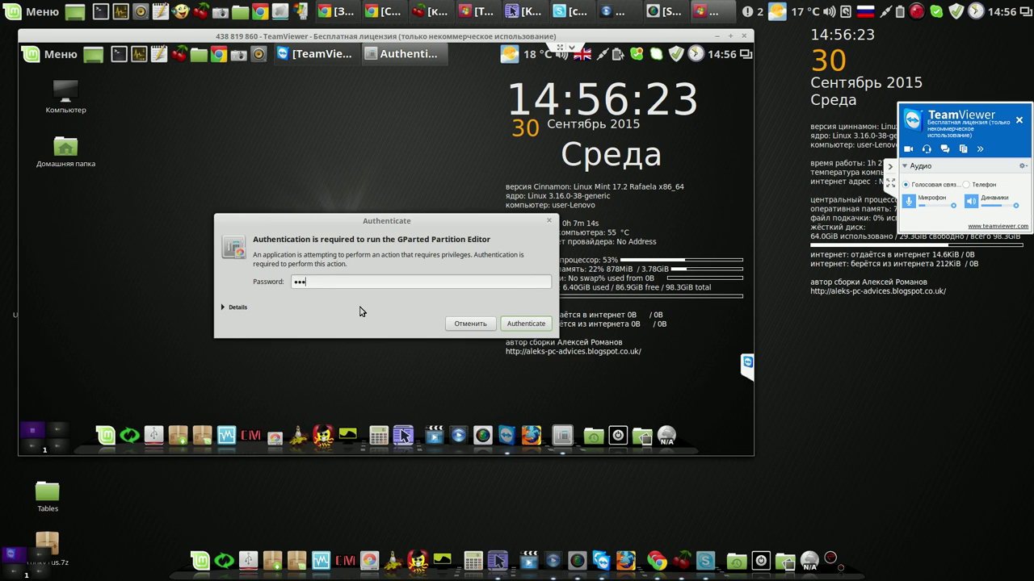
pyautogui.click(489, 323)
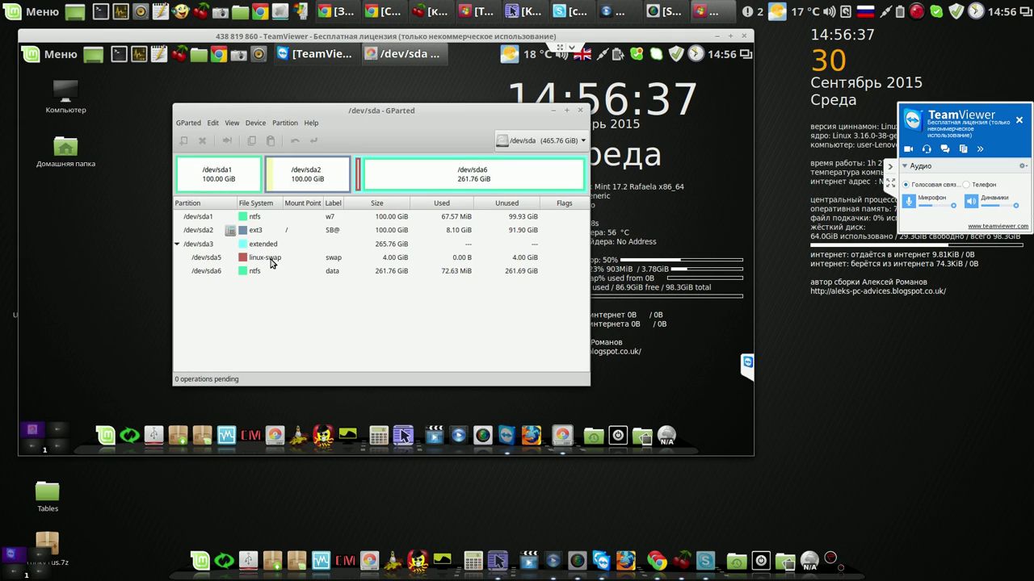
pyautogui.click(272, 259)
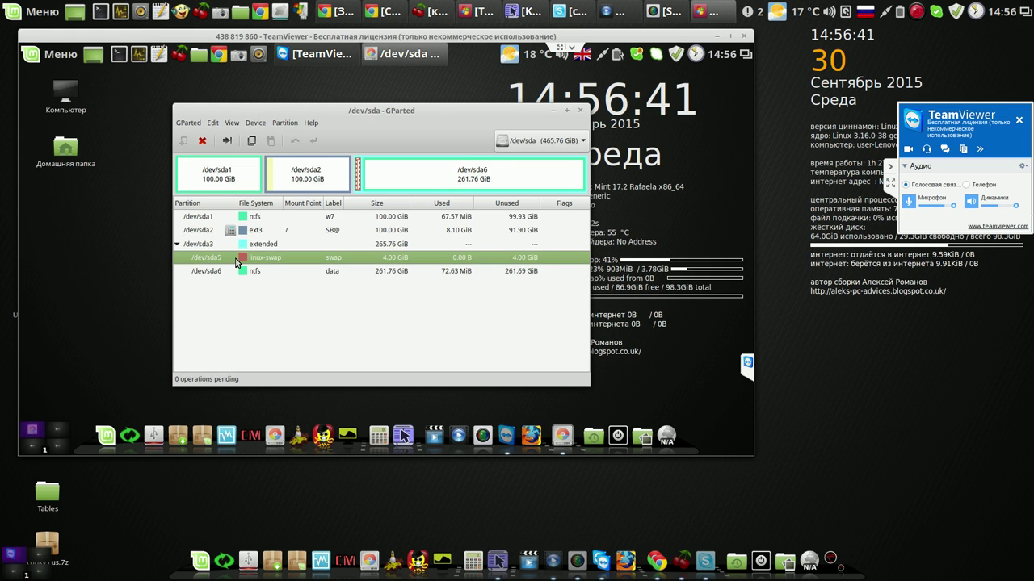
pyautogui.click(580, 113)
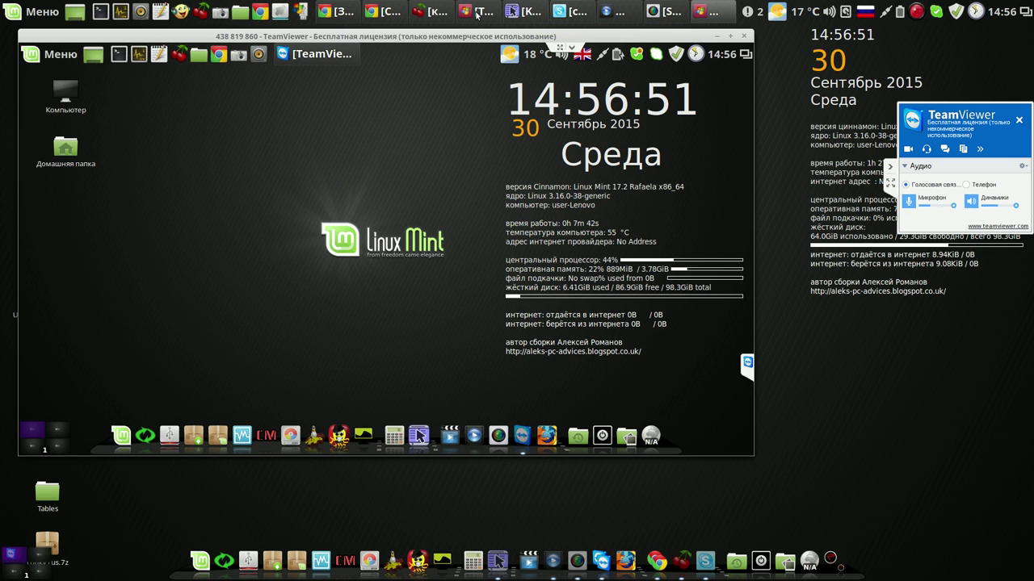
# Open the bookmarked blog Мой Блог in a new tab of the local Chrome, copy its address, and minimize the browser.
pyautogui.click(391, 12)
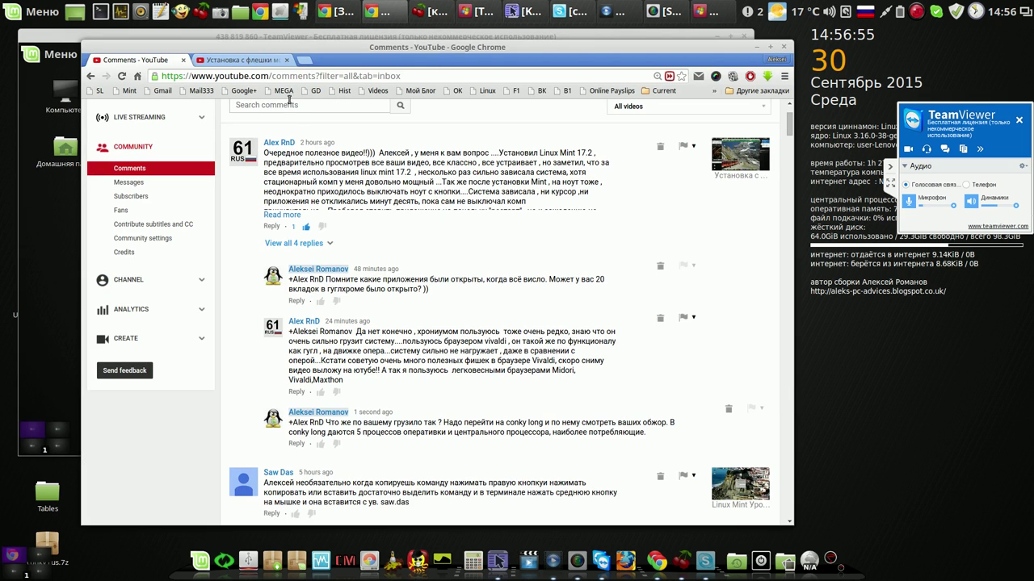
pyautogui.click(304, 61)
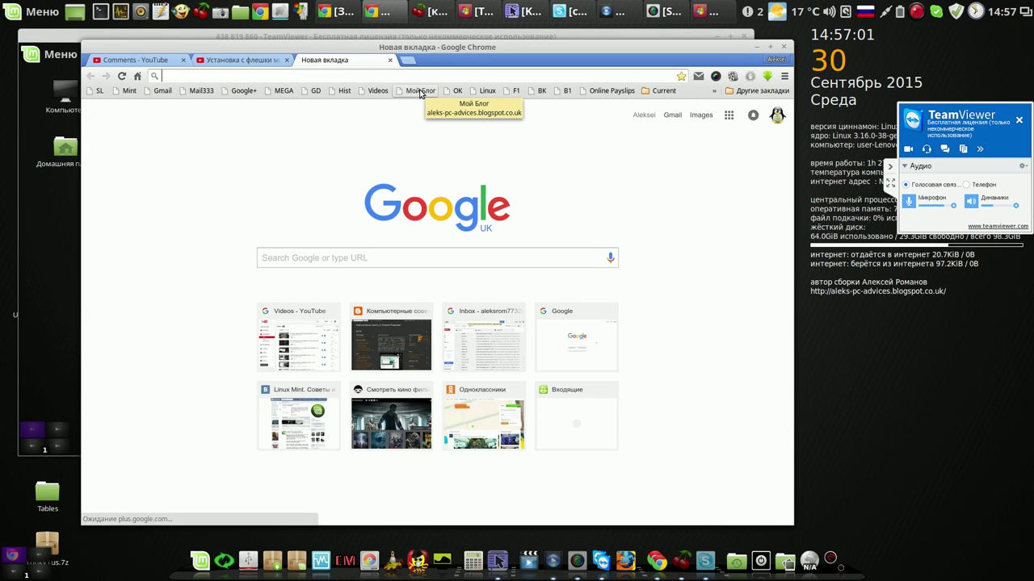
pyautogui.click(420, 93)
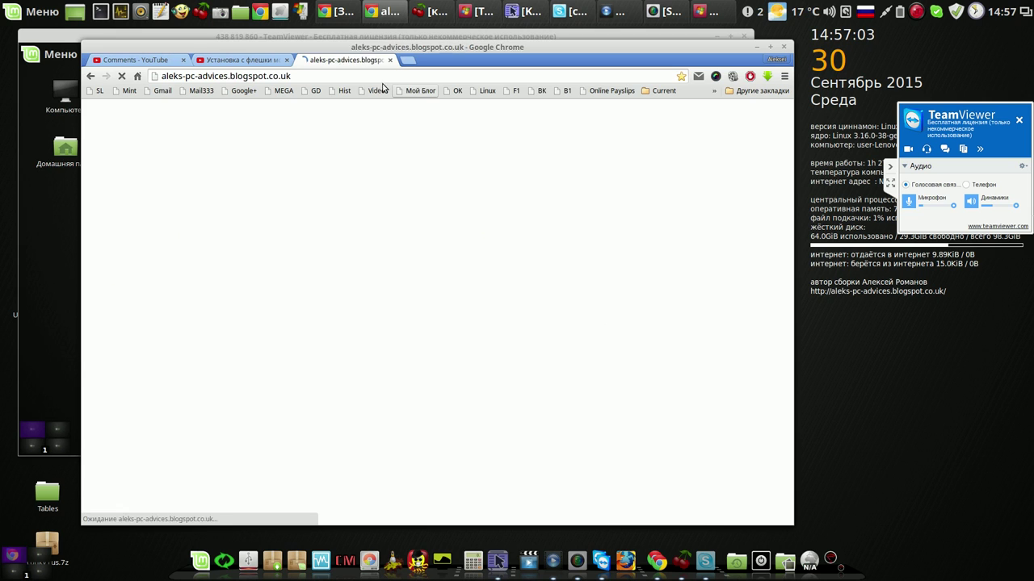
pyautogui.click(293, 76)
pyautogui.hotkey('ctrl', 'c')
pyautogui.rightClick(292, 76)
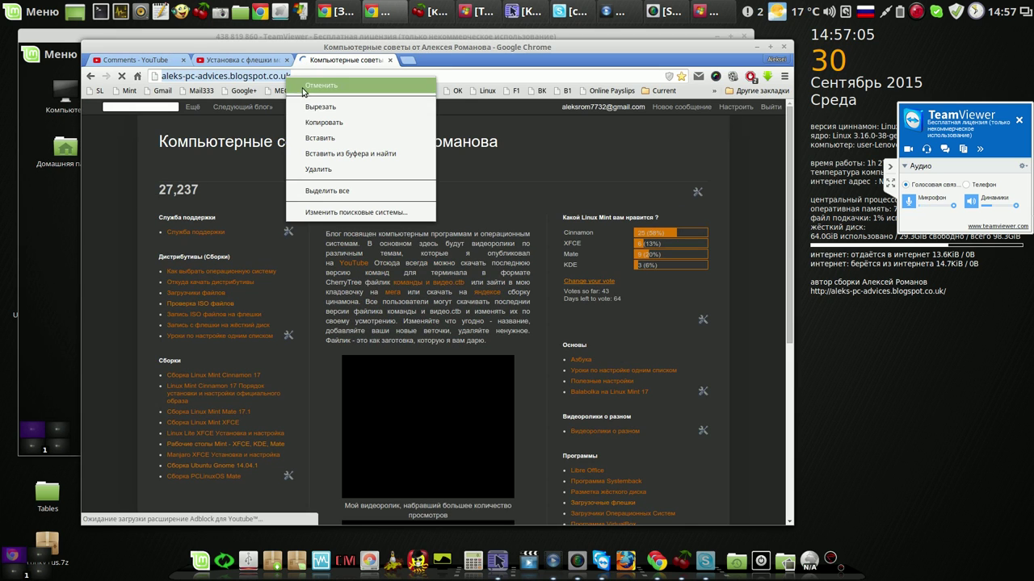
pyautogui.click(323, 122)
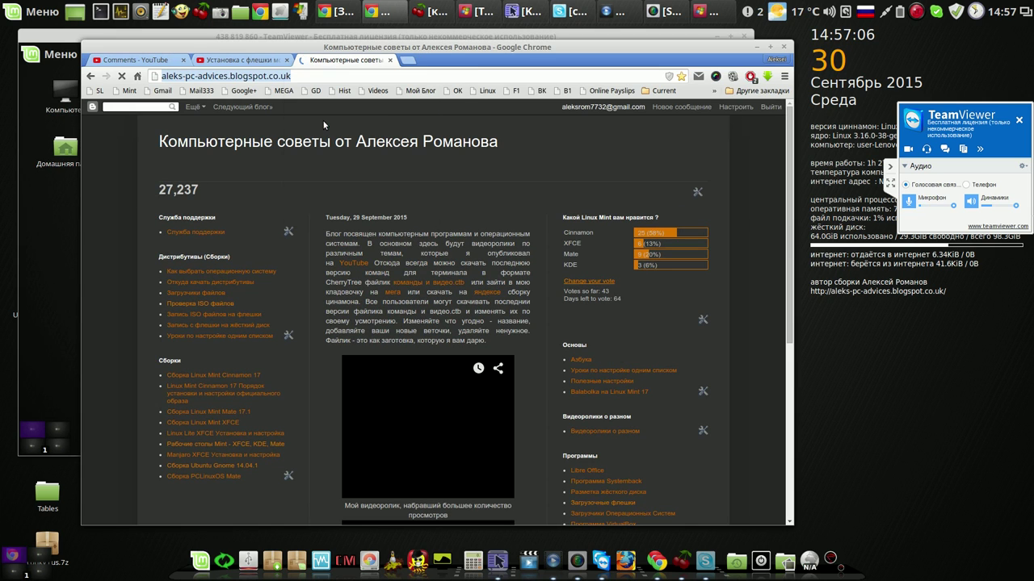
pyautogui.click(753, 46)
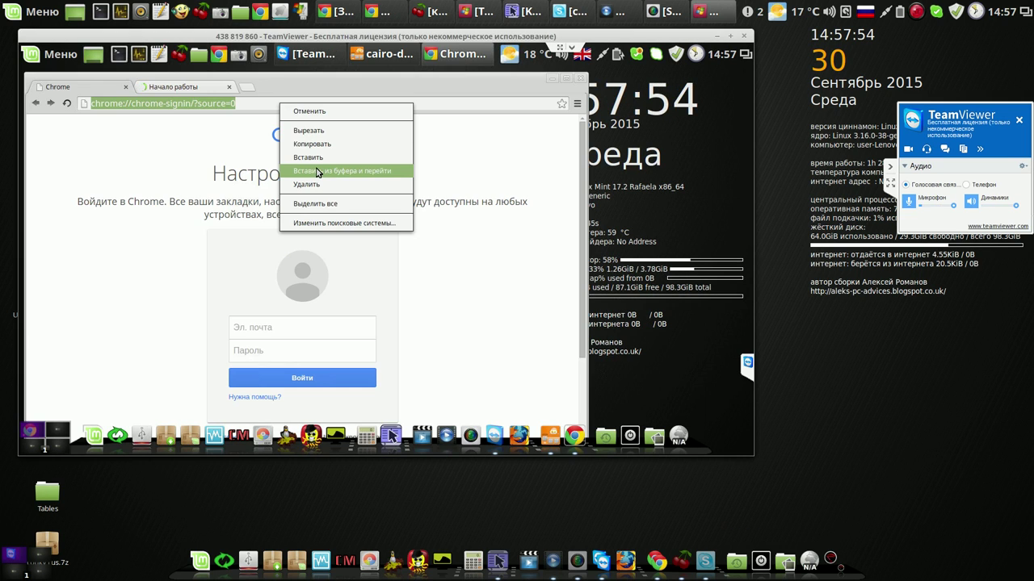
# Go to the copied blog address in the remote computer's Chrome and follow the blog's мега link.
pyautogui.click(319, 171)
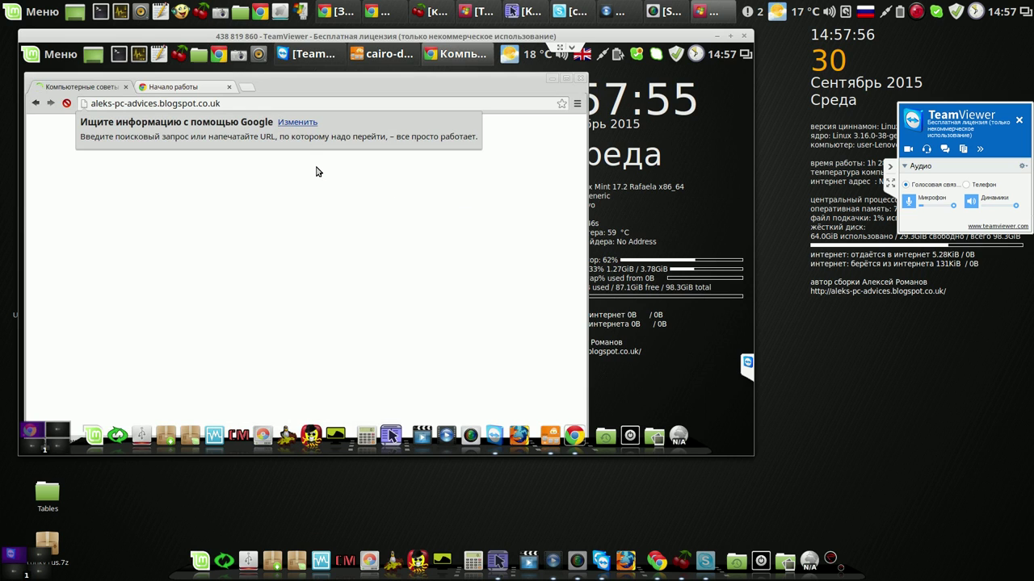
pyautogui.moveTo(448, 80); pyautogui.dragTo(453, 76)
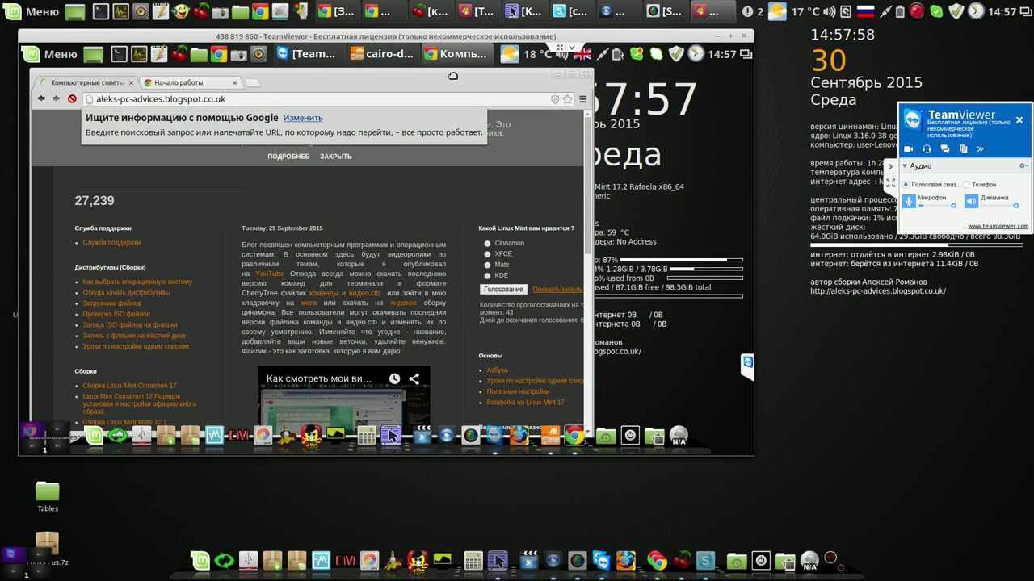
pyautogui.click(309, 303)
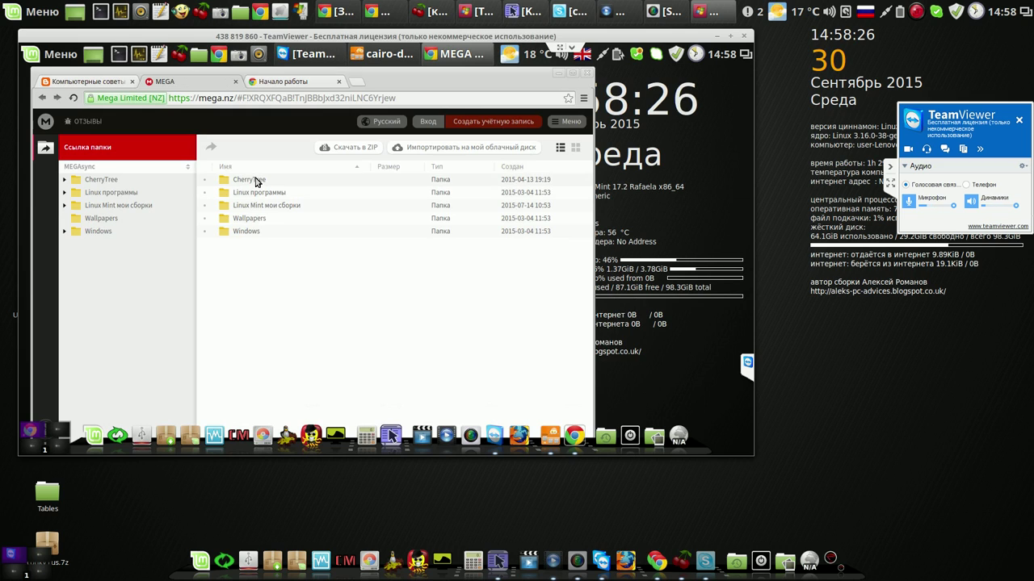
# Download команды и видео.ctb from the CherryTree folder on MEGA as a standard download.
pyautogui.doubleClick(255, 180)
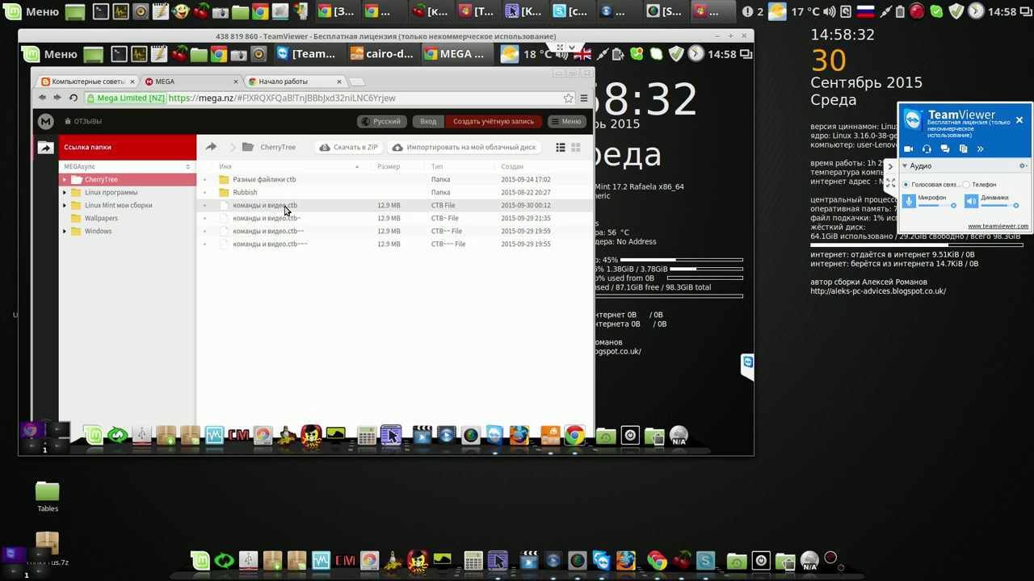
pyautogui.rightClick(284, 211)
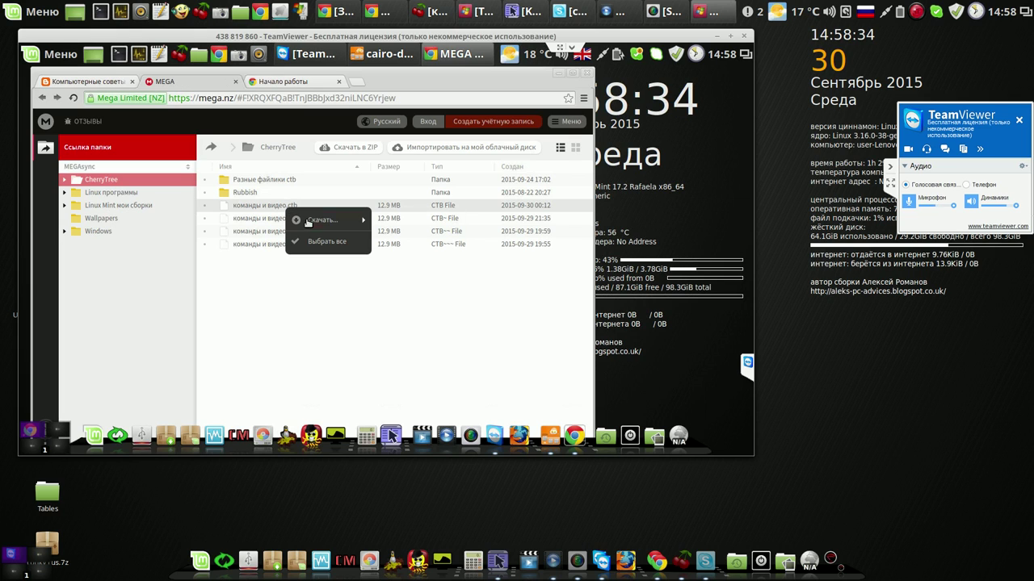
pyautogui.moveTo(305, 220)
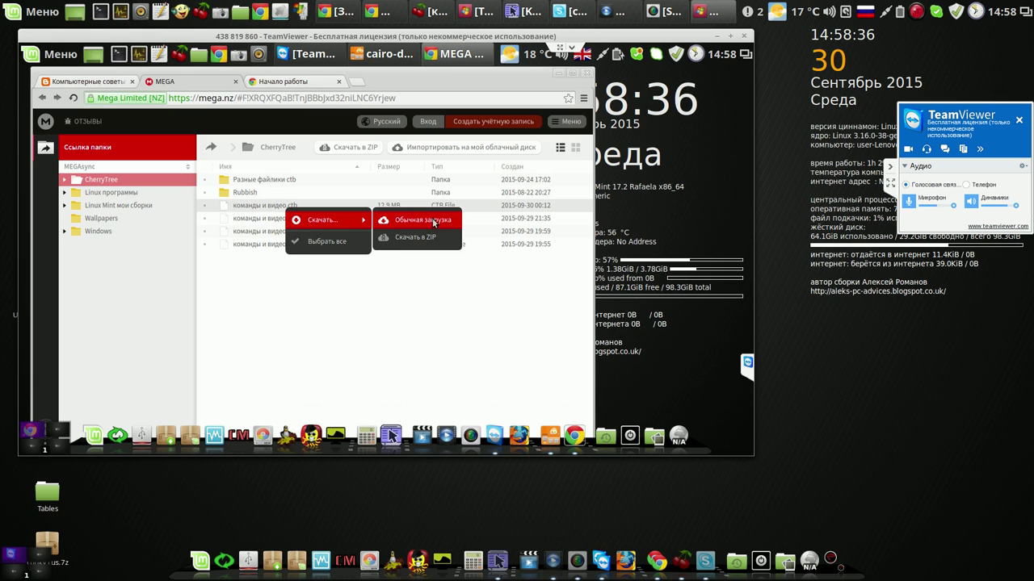
pyautogui.click(433, 221)
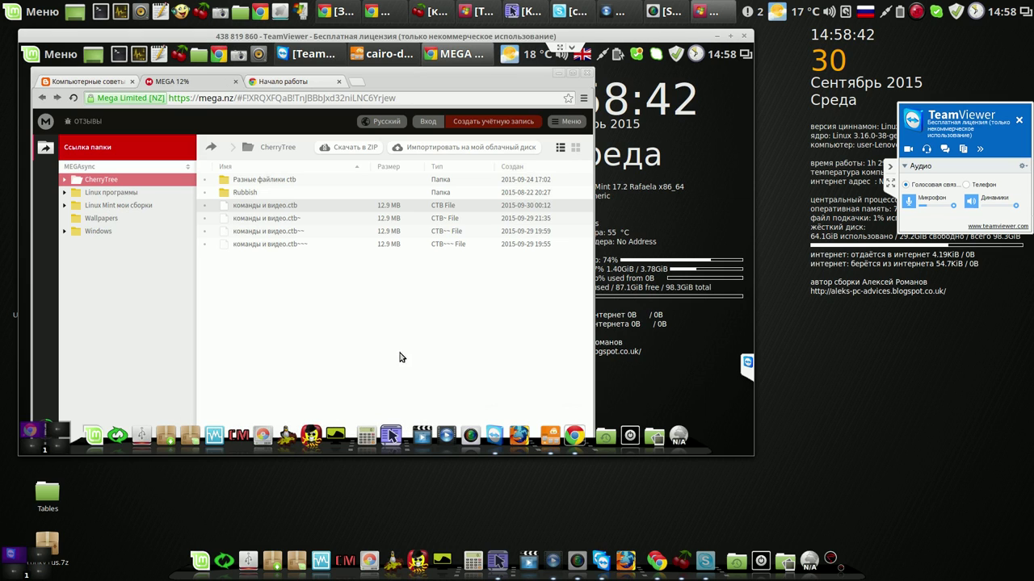
pyautogui.moveTo(591, 73); pyautogui.dragTo(565, 95)
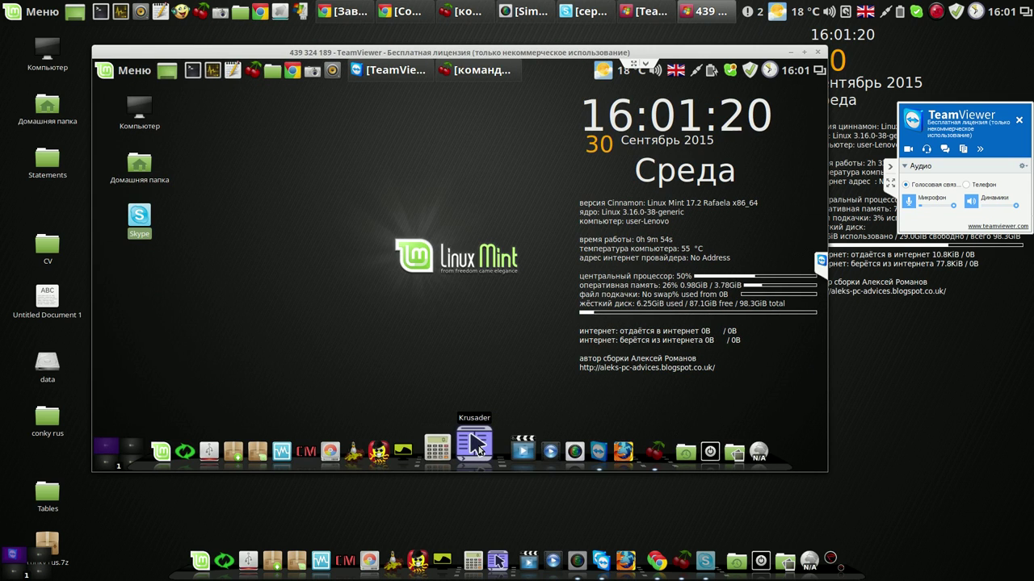
# Start Krusader, show the root directory / in its second pane, and reopen it with root privileges using the account password.
pyautogui.click(473, 440)
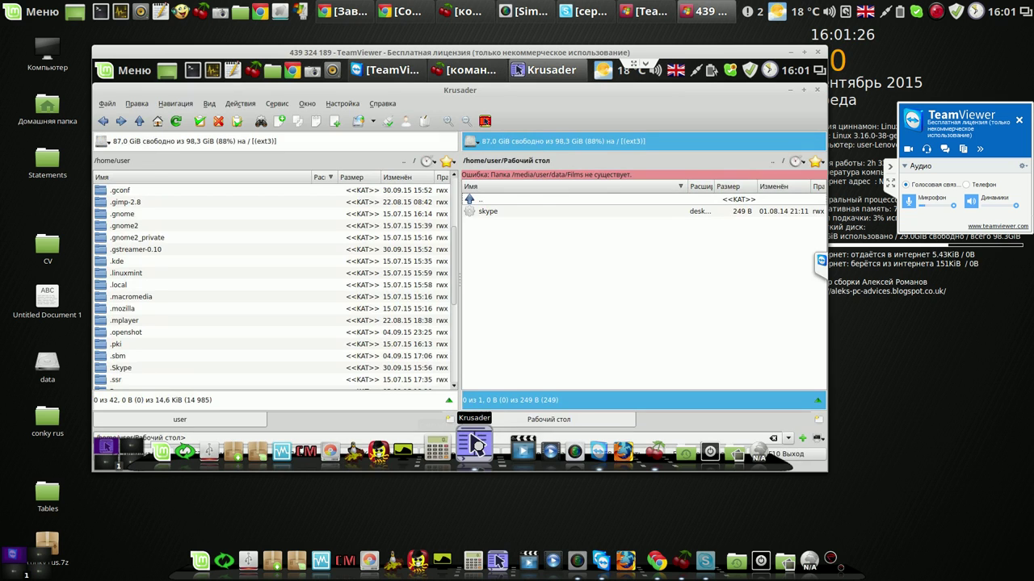
pyautogui.click(783, 163)
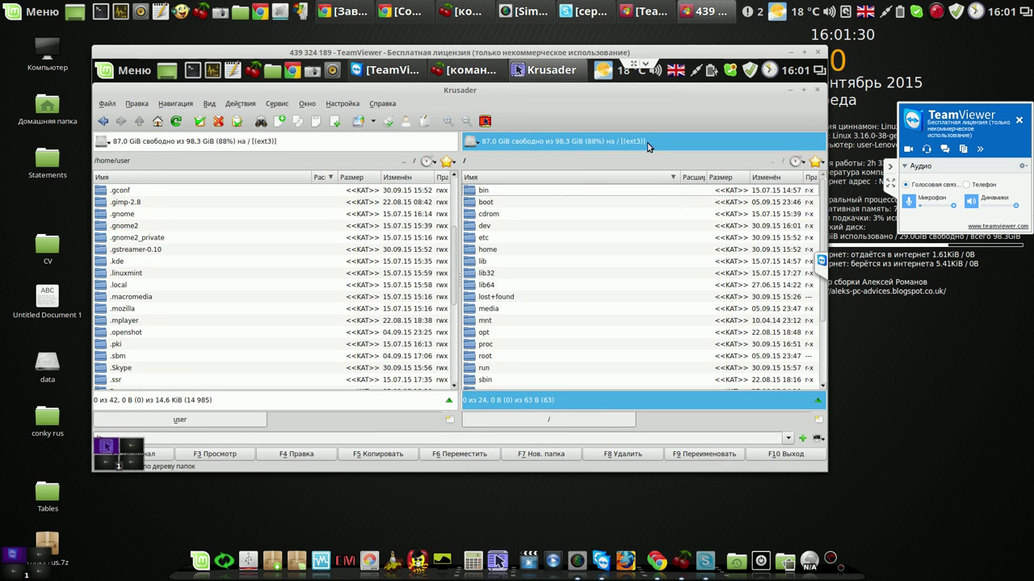
pyautogui.click(485, 121)
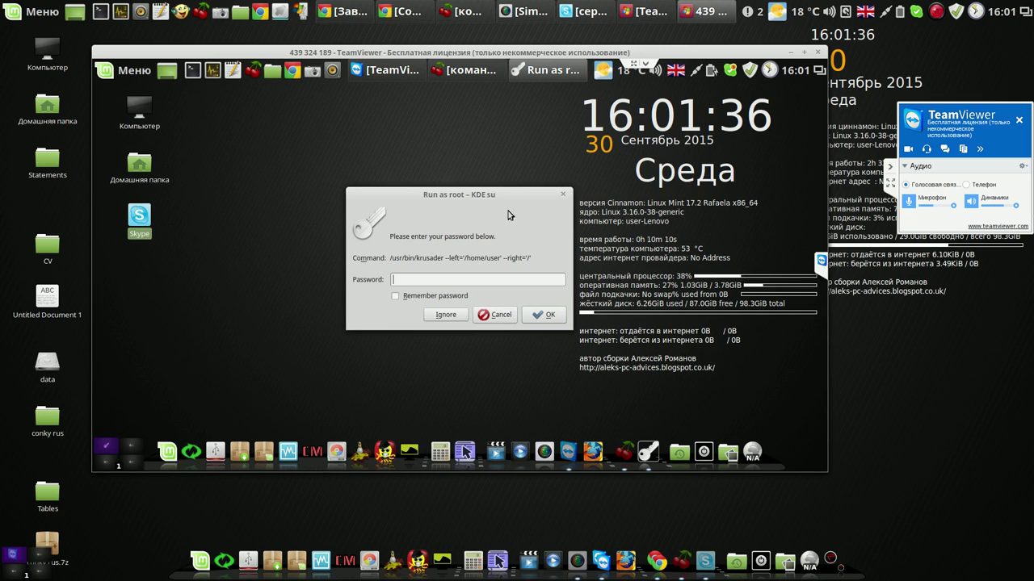
pyautogui.write('*')
pyautogui.moveTo(512, 191); pyautogui.dragTo(468, 175)
pyautogui.write('*')
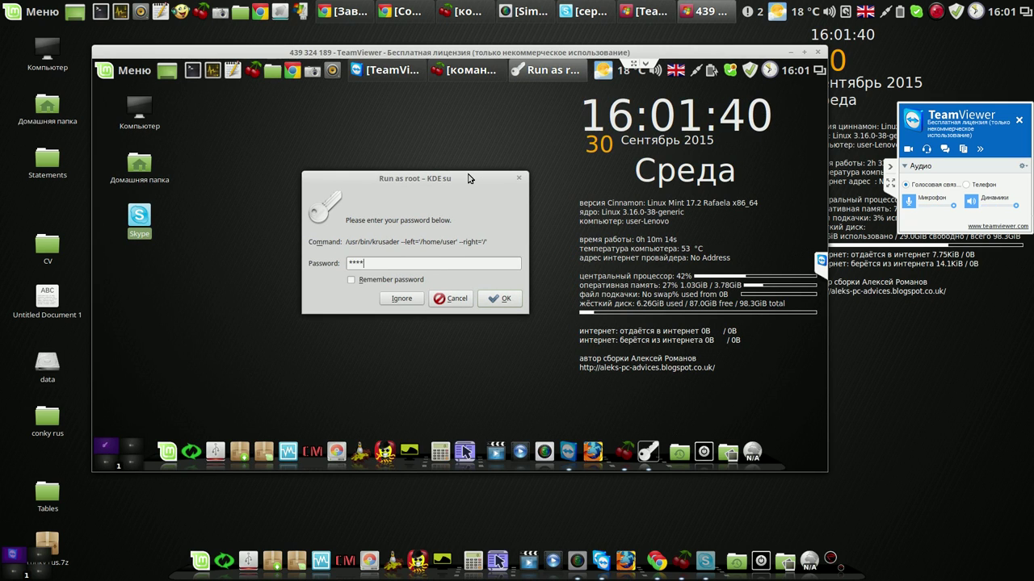
pyautogui.press('Return')
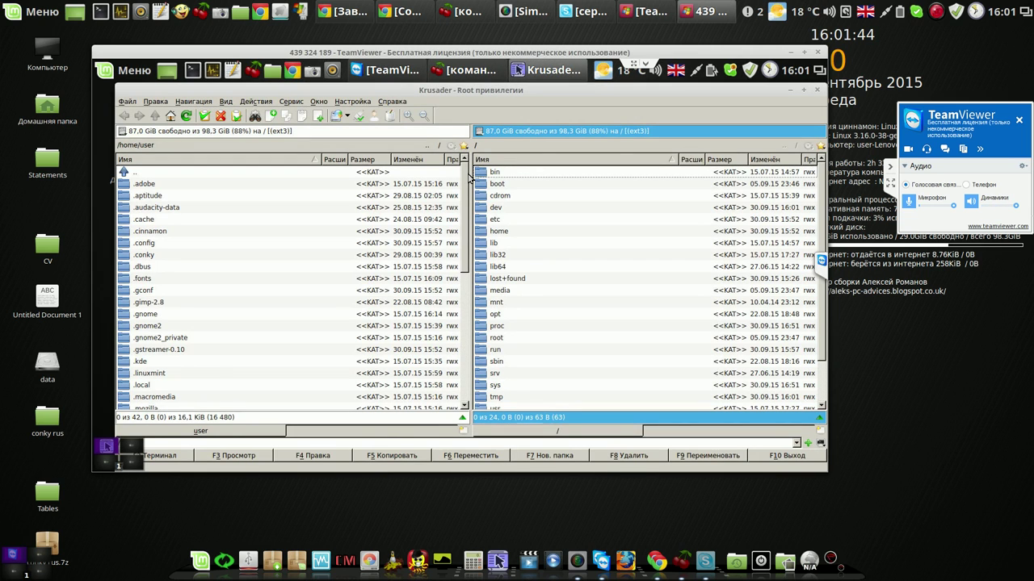
# Go to the /etc folder and open the fstab file for editing.
pyautogui.doubleClick(485, 219)
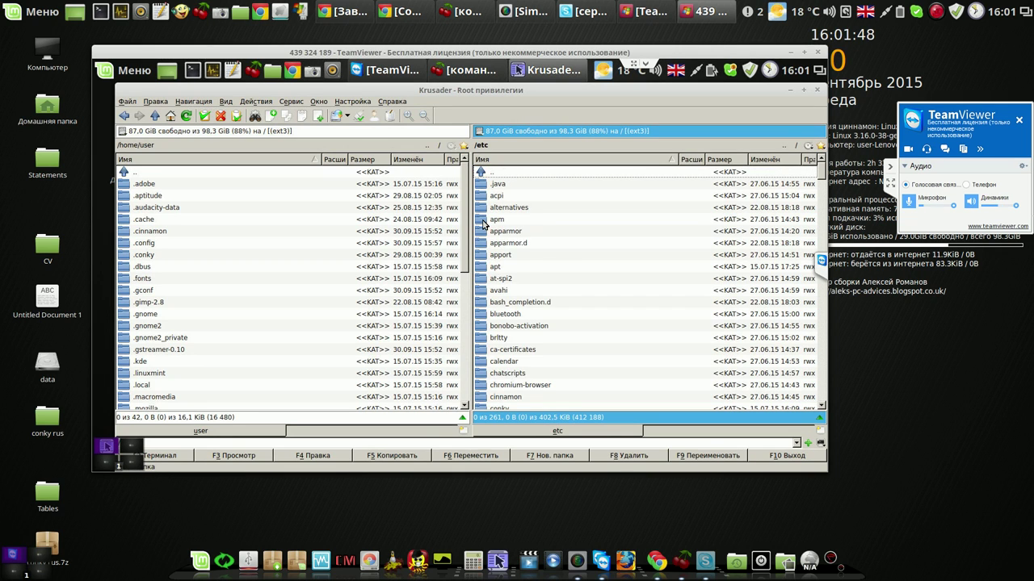
pyautogui.moveTo(824, 194); pyautogui.dragTo(820, 325)
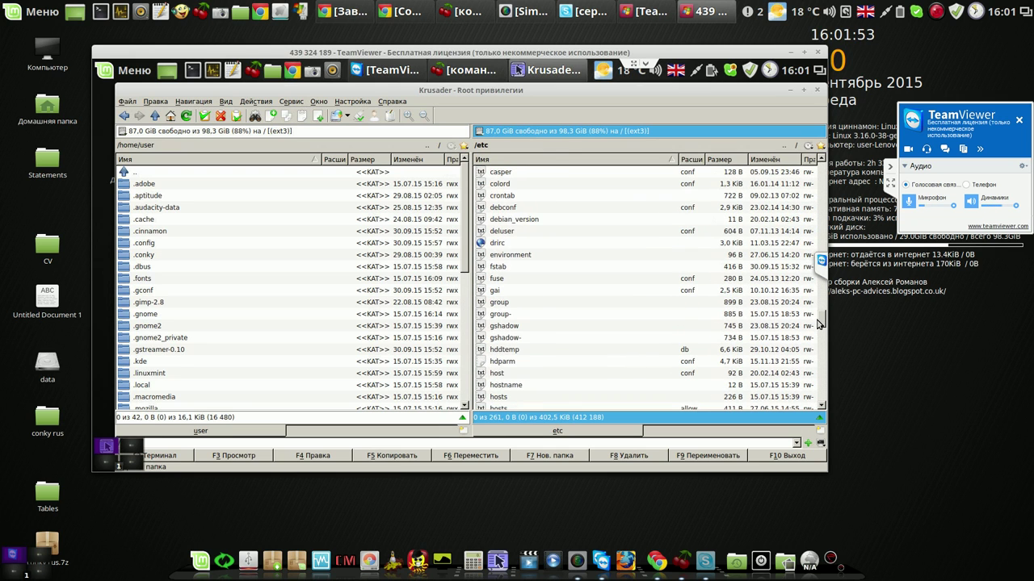
pyautogui.click(483, 269)
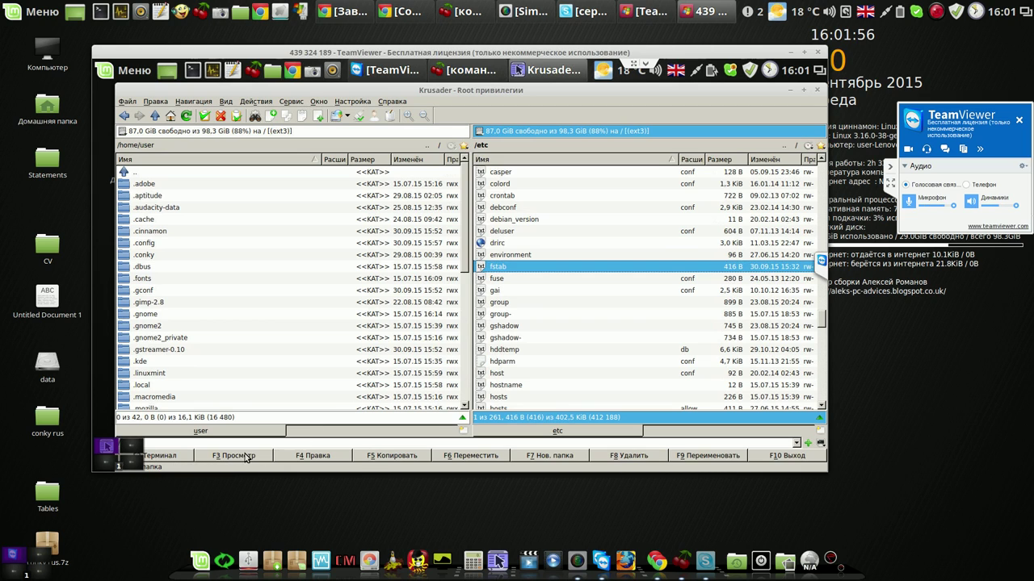
pyautogui.click(322, 459)
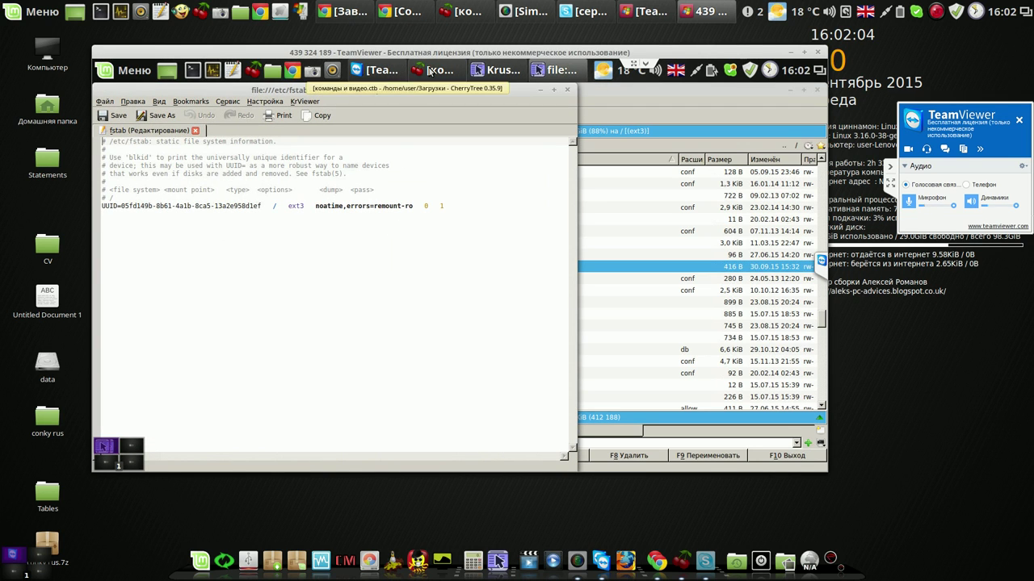
# Copy the /dev/sda5 swap entry from the CherryTree note on enabling a Linux swap partition, then return to the open fstab file.
pyautogui.click(429, 71)
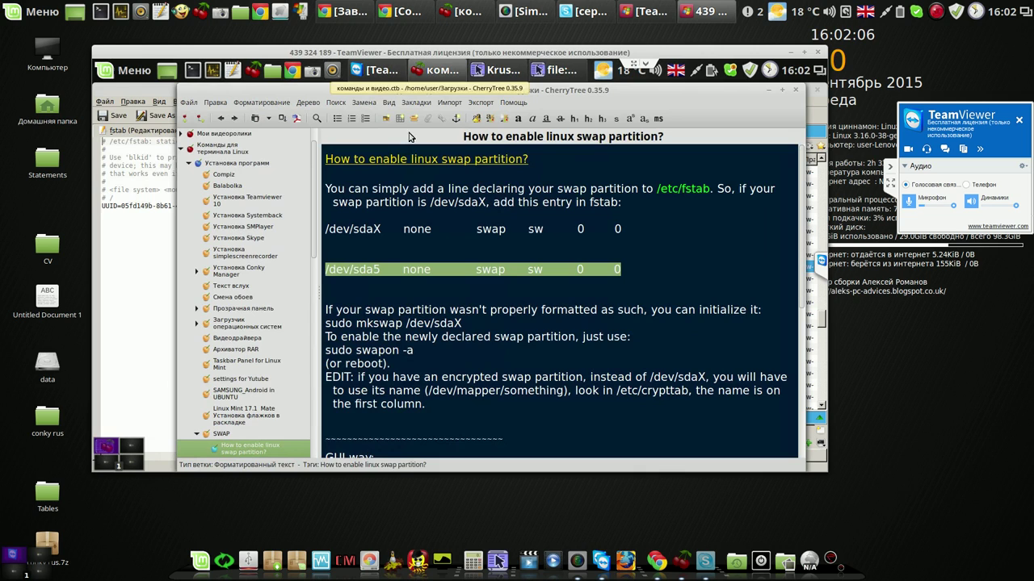
pyautogui.rightClick(371, 275)
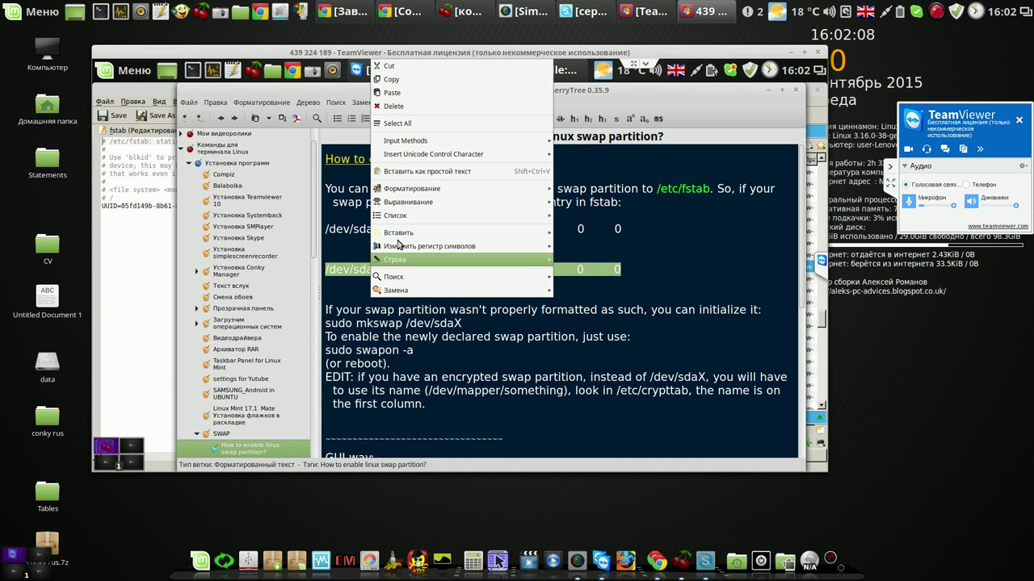
pyautogui.click(409, 80)
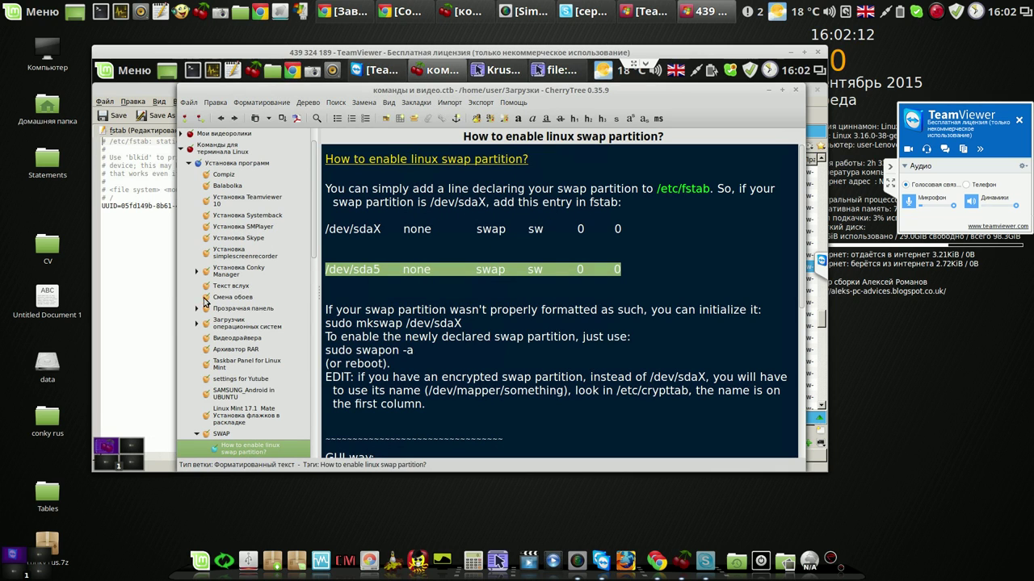
pyautogui.click(781, 90)
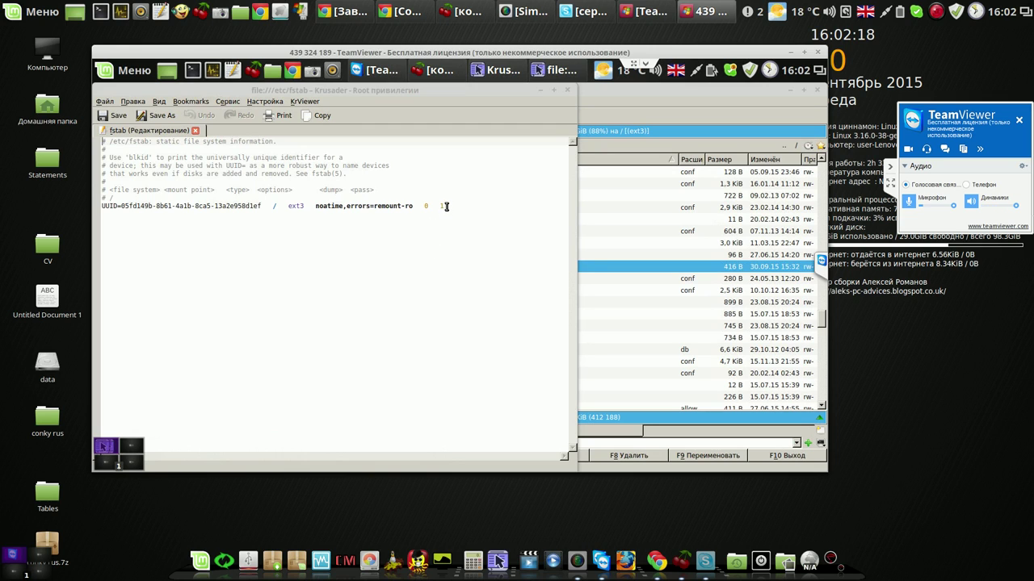
# Paste the copied entry "/dev/sda5 none swap sw 0 0" below the UUID line in fstab and save the file.
pyautogui.click(141, 219)
pyautogui.rightClick(141, 220)
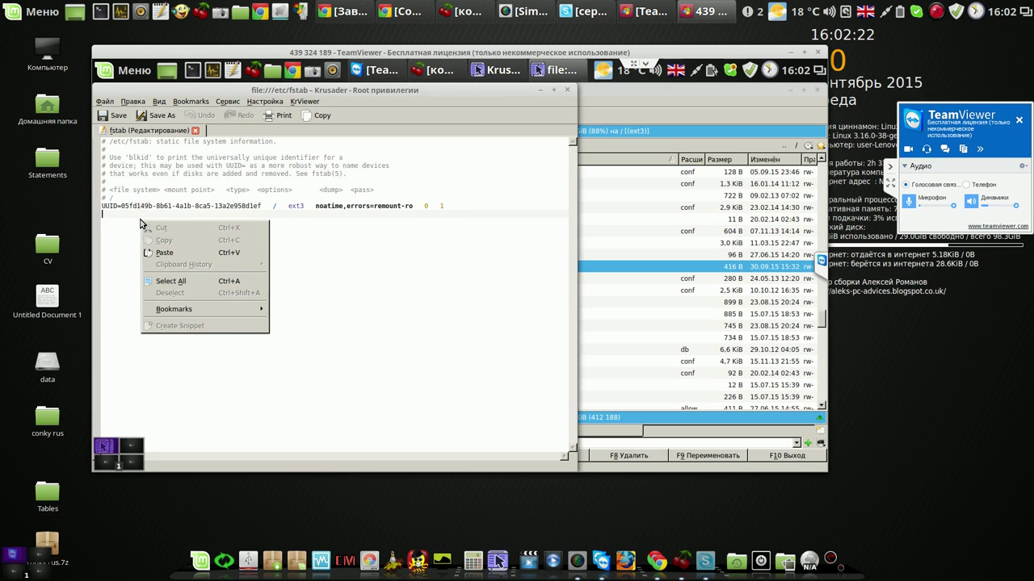
pyautogui.click(167, 252)
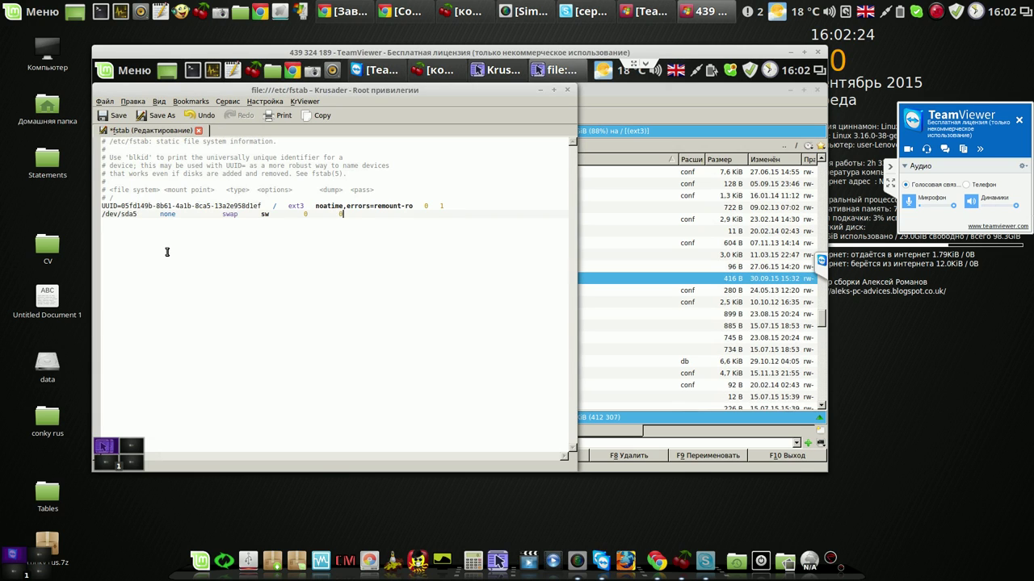
pyautogui.click(117, 119)
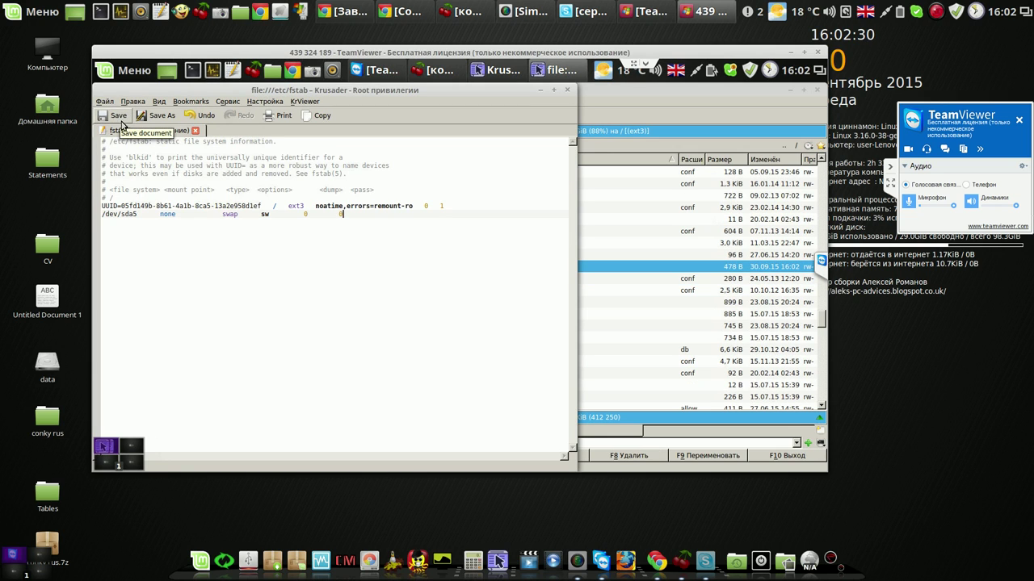
# Close the fstab editor and open the file in the viewer to check the saved swap entry, closing it again.
pyautogui.click(567, 92)
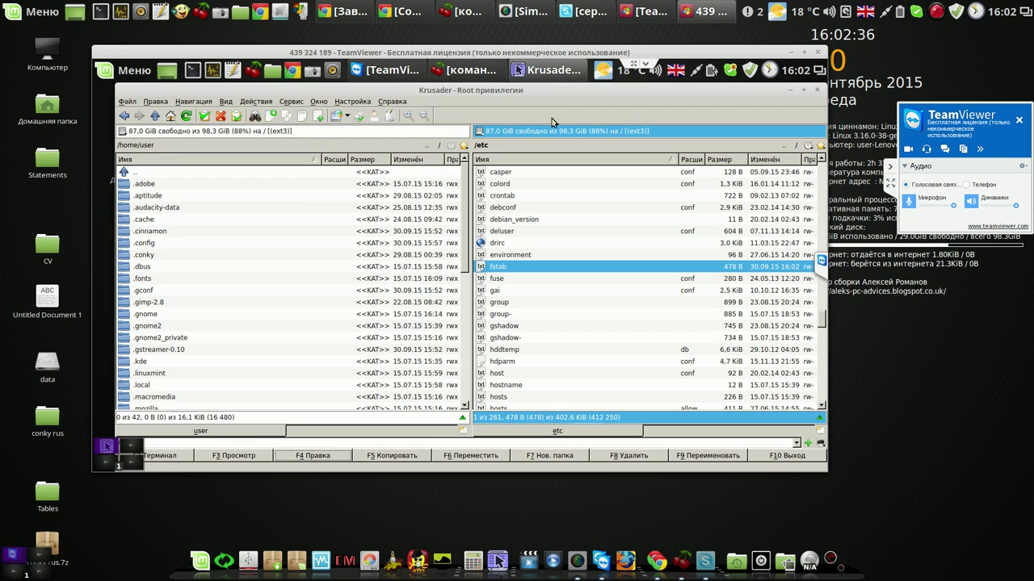
pyautogui.click(235, 457)
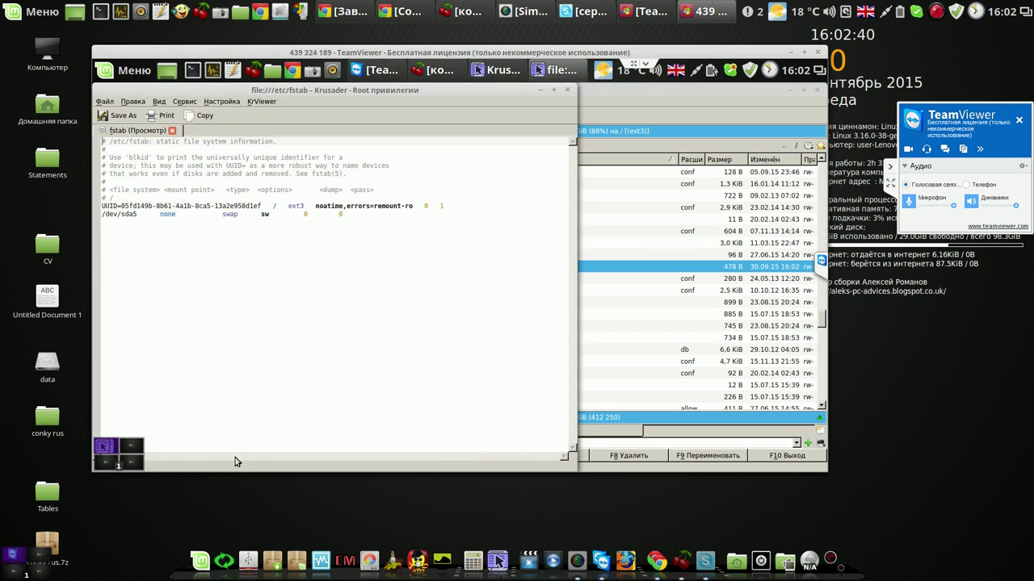
pyautogui.click(568, 91)
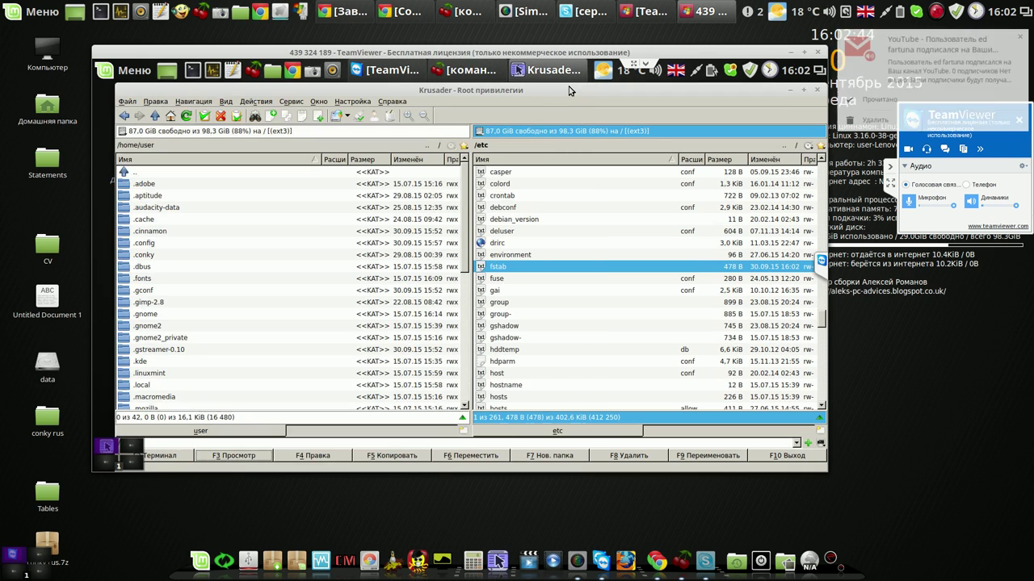
pyautogui.click(869, 100)
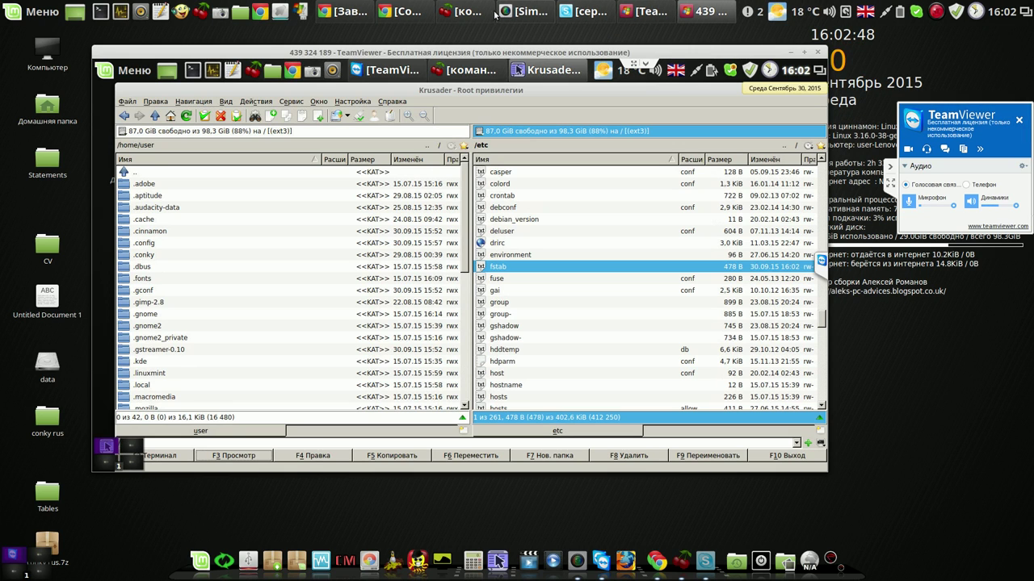
pyautogui.click(468, 12)
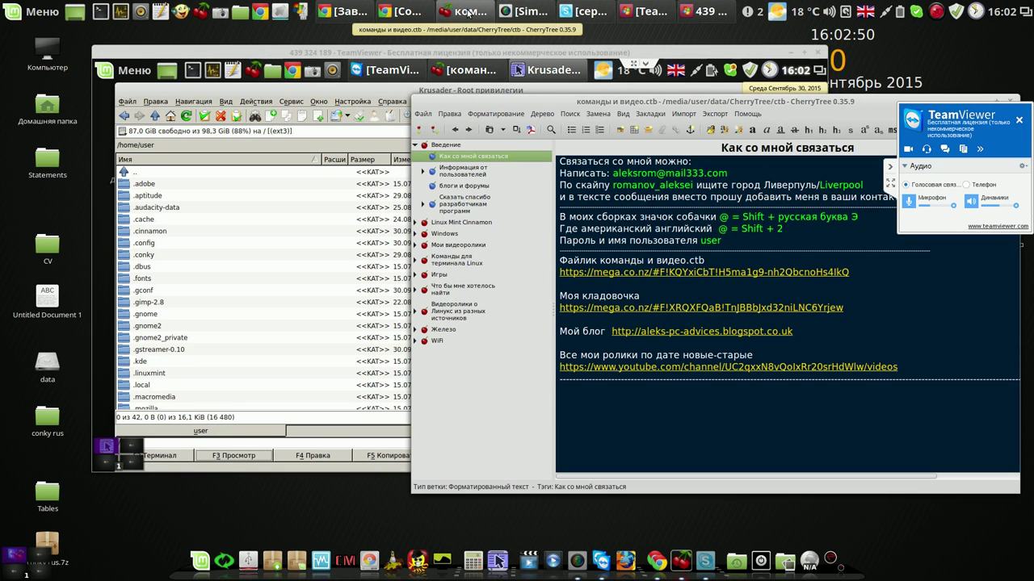
pyautogui.click(468, 12)
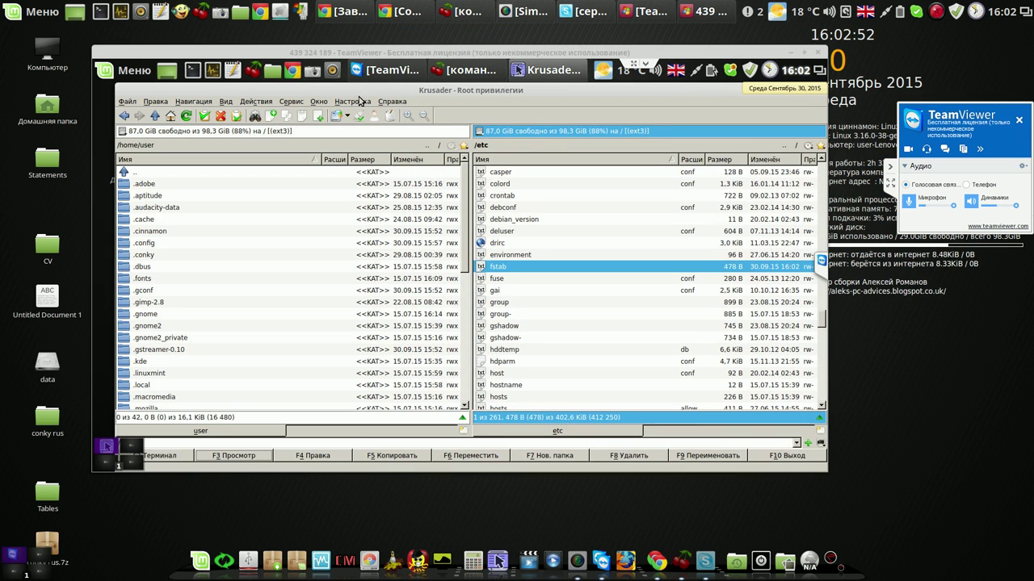
pyautogui.click(446, 73)
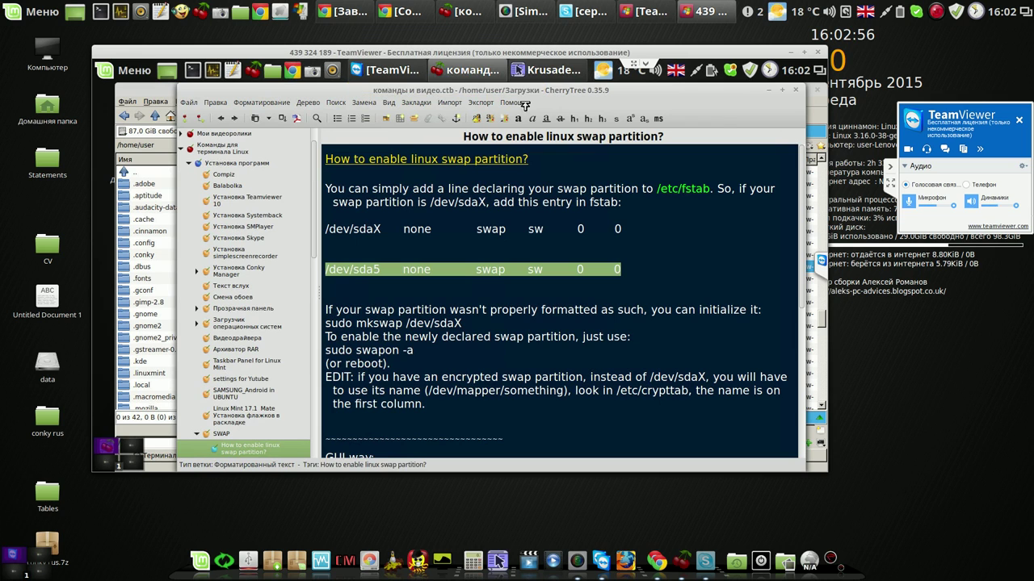
pyautogui.click(768, 92)
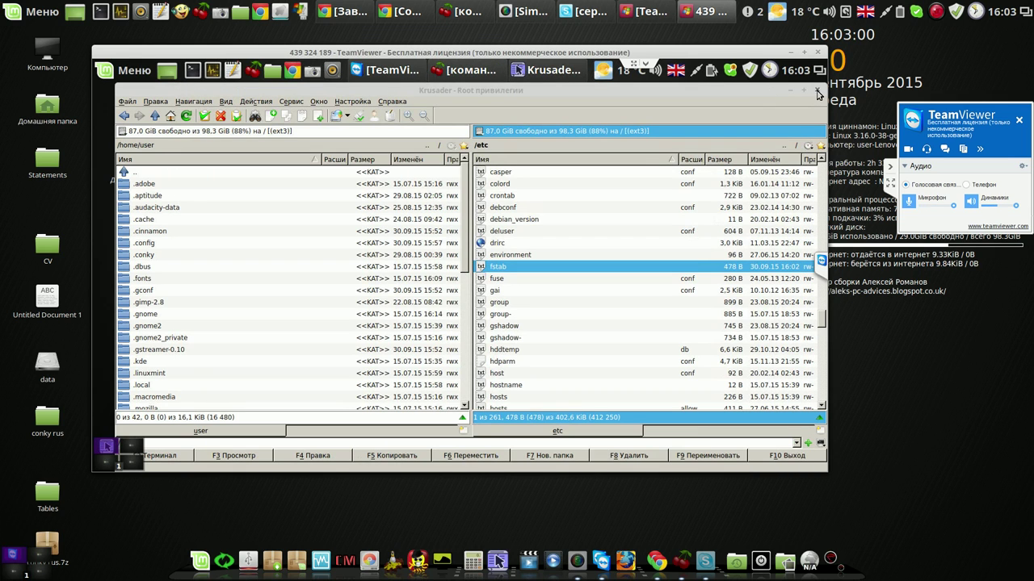
# Close the Krusader window running with root privileges.
pyautogui.click(817, 93)
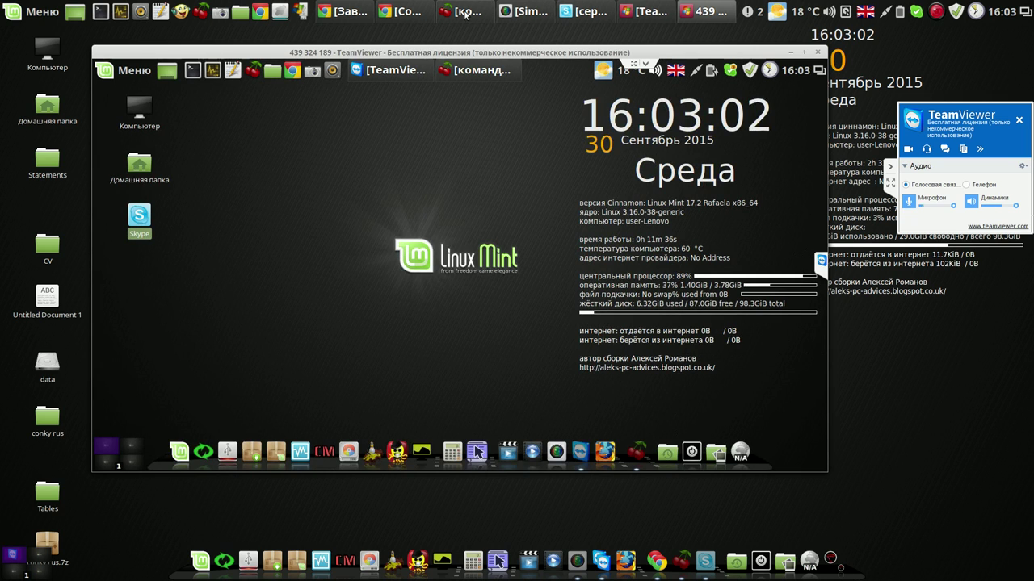
pyautogui.click(467, 12)
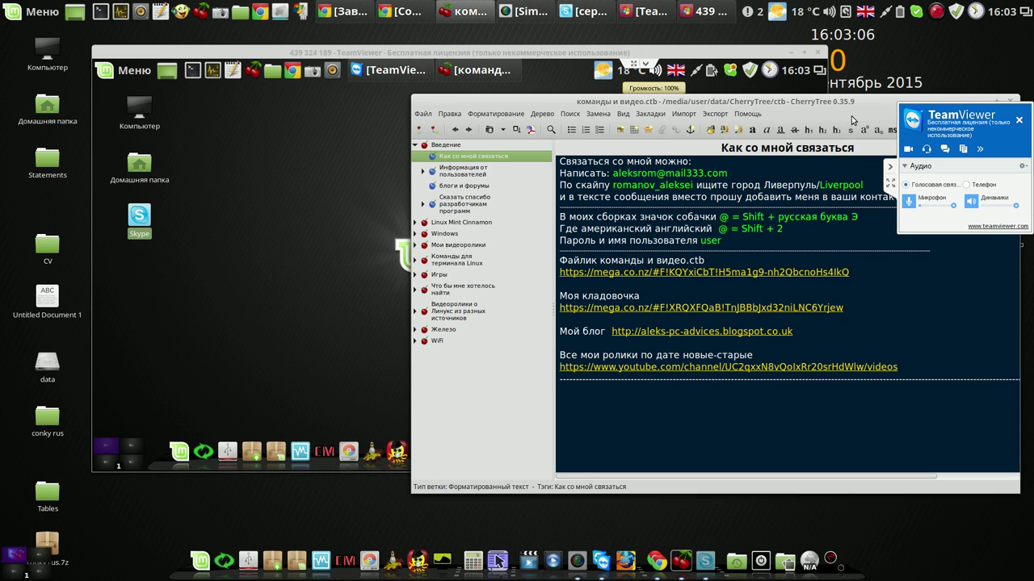
pyautogui.moveTo(833, 112); pyautogui.dragTo(775, 108)
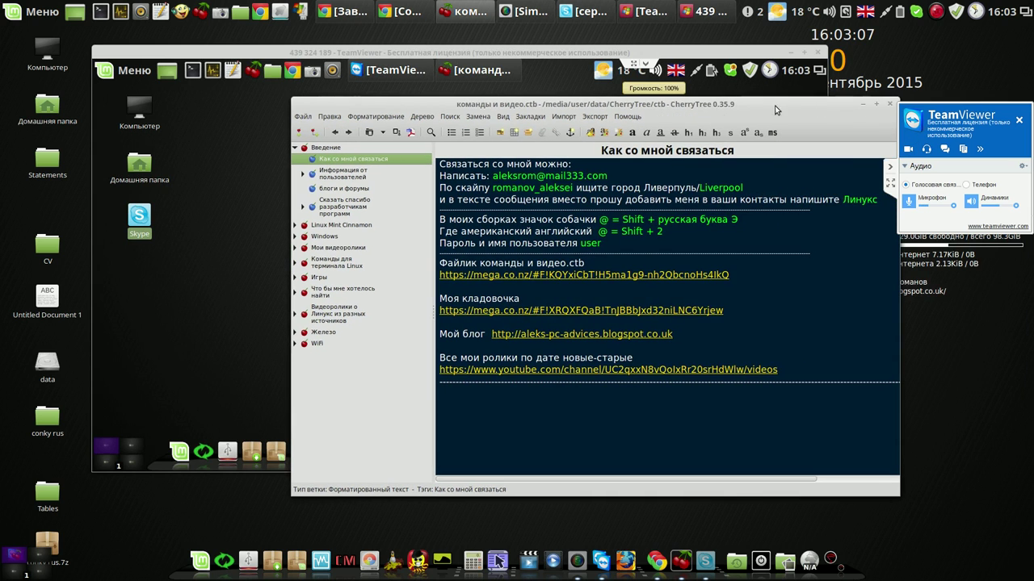
pyautogui.click(862, 104)
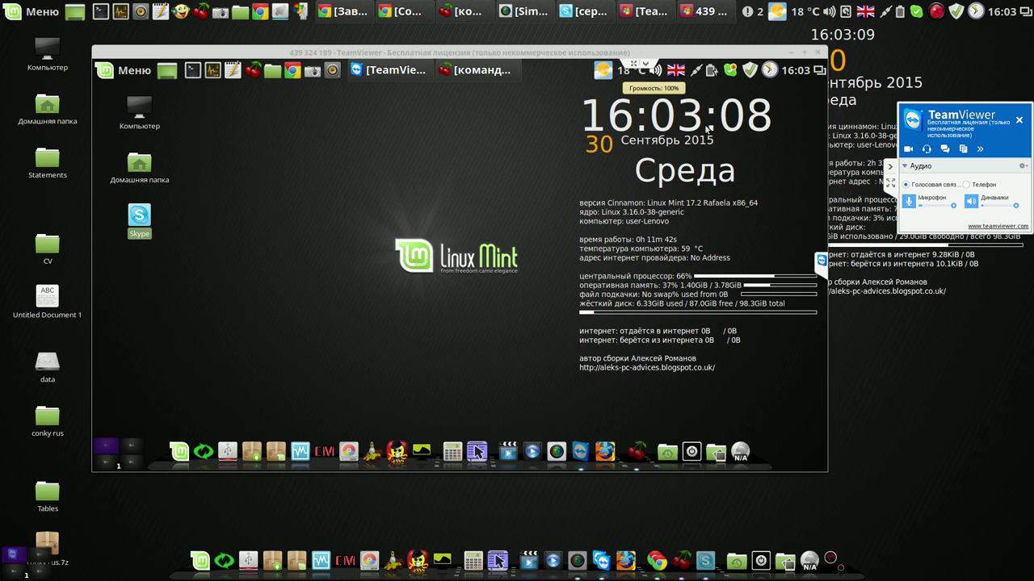
# Copy the command "sudo swapon -a" from the swap partition note in the remote computer's CherryTree and minimize the notes.
pyautogui.click(479, 73)
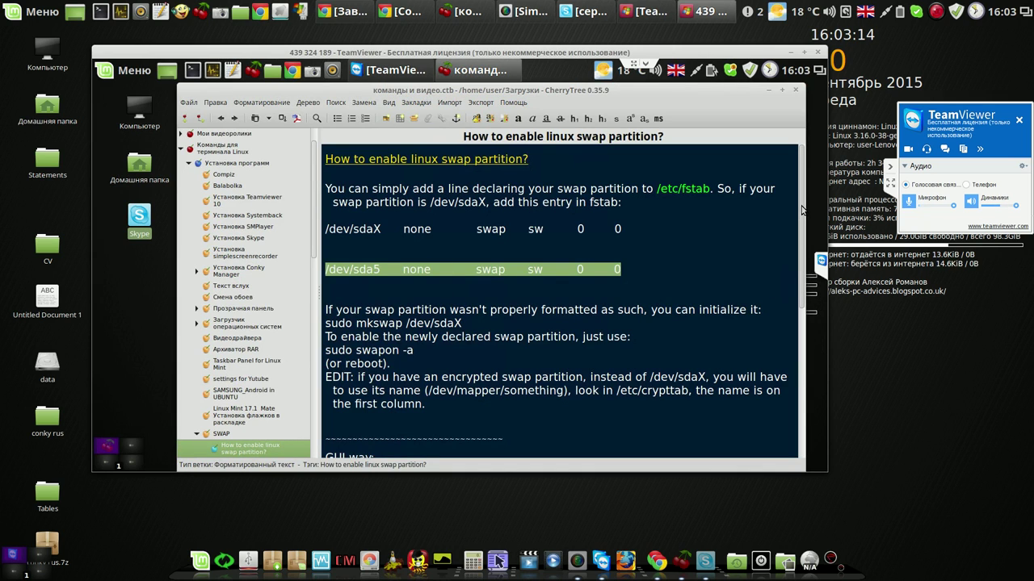
pyautogui.moveTo(802, 210); pyautogui.dragTo(795, 281)
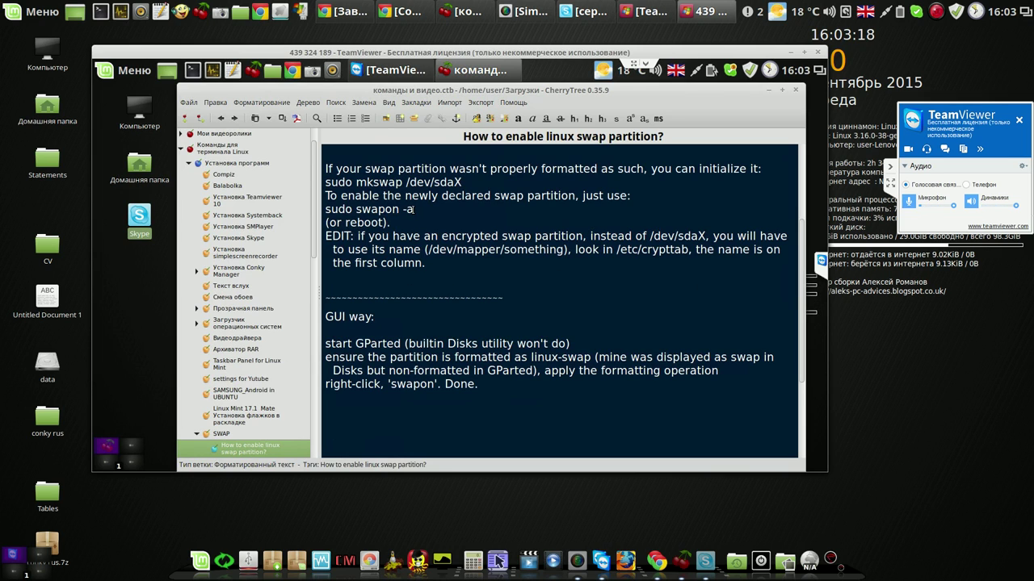
pyautogui.moveTo(413, 209); pyautogui.dragTo(313, 211)
pyautogui.hotkey('ctrl', 'c')
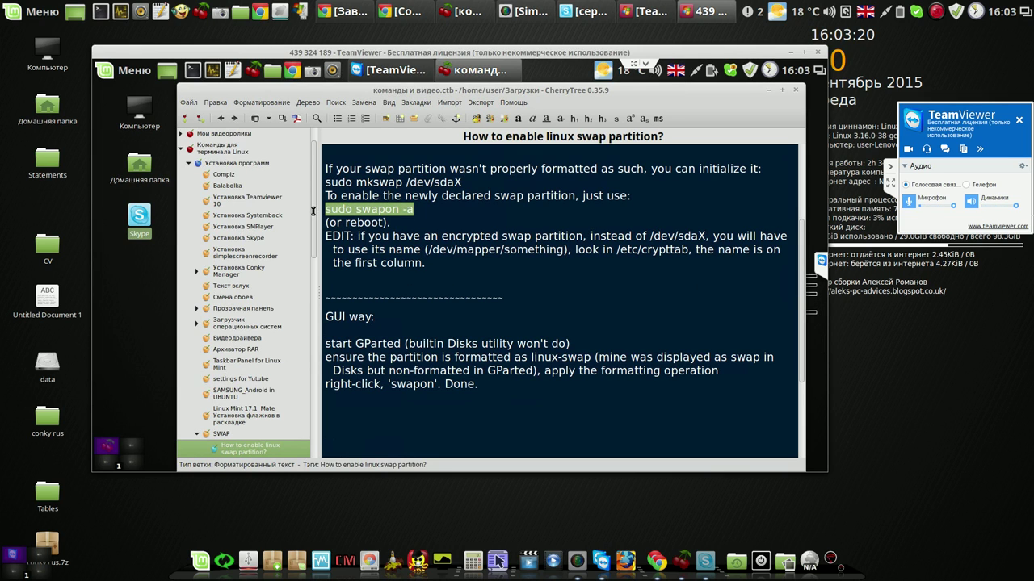
pyautogui.rightClick(342, 215)
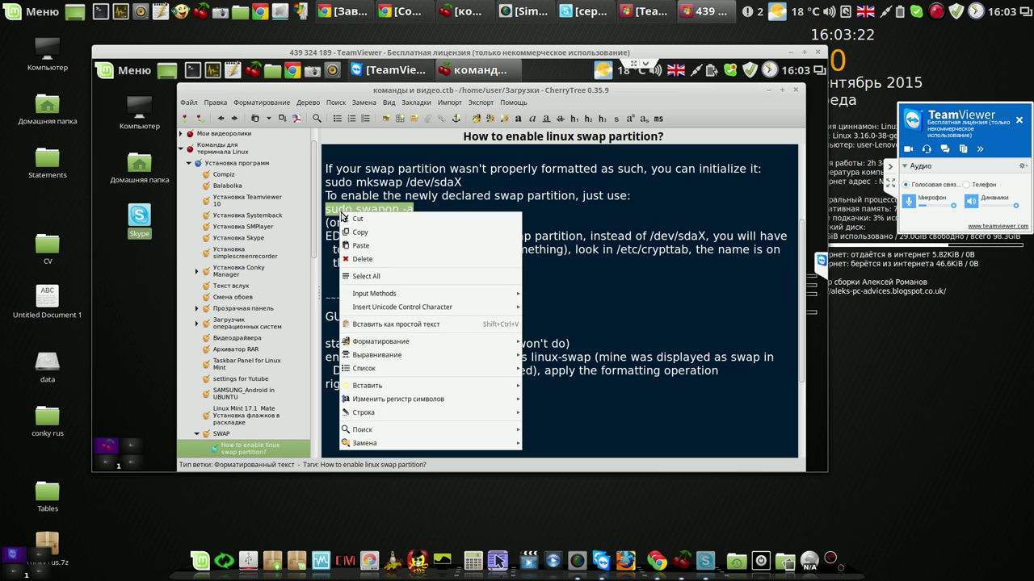
pyautogui.click(360, 233)
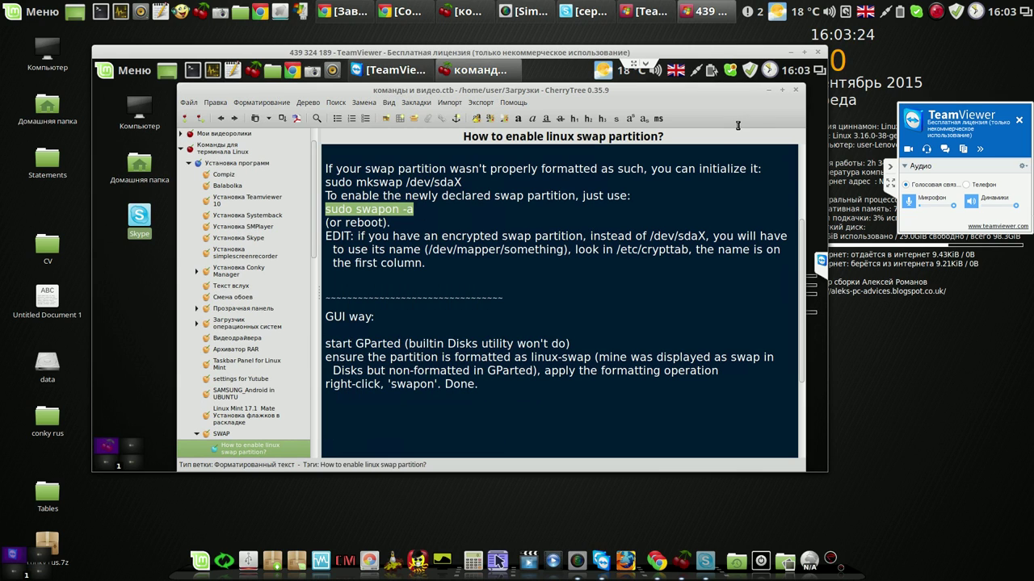
pyautogui.click(768, 91)
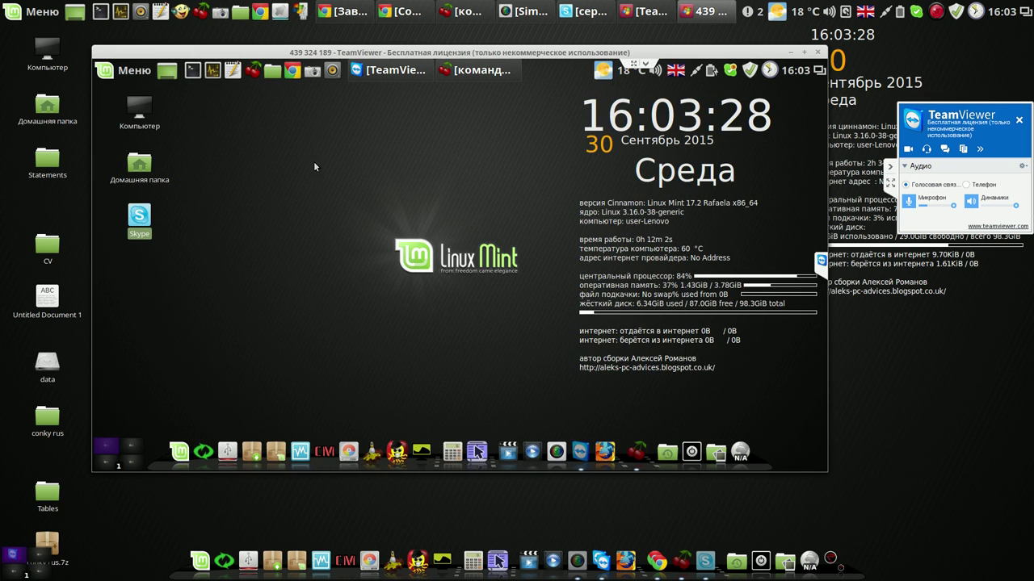
# Run "sudo swapon -a" in a terminal on the remote computer, authorize it with the account password, and close the terminal.
pyautogui.click(192, 70)
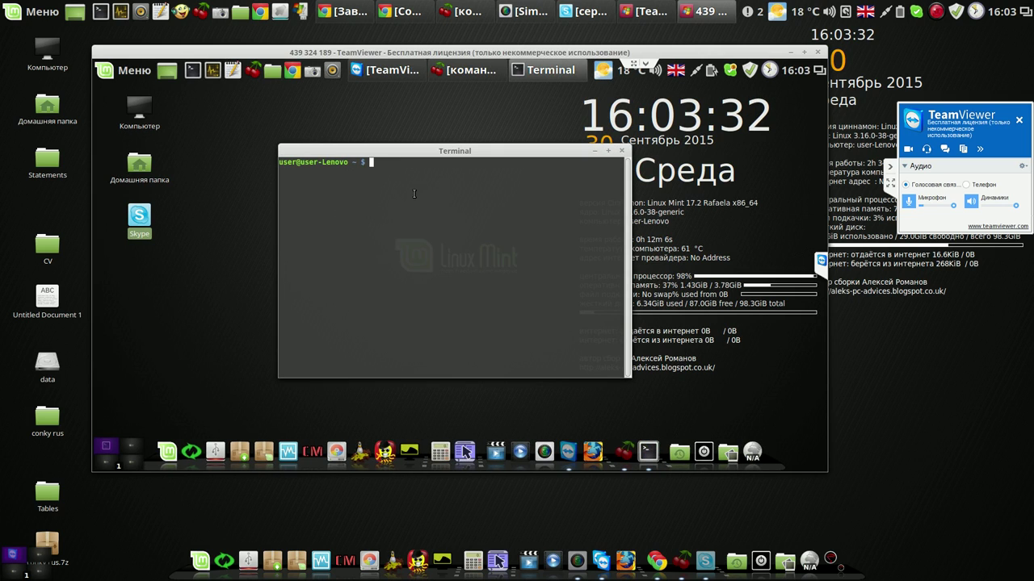
pyautogui.rightClick(414, 194)
pyautogui.click(440, 266)
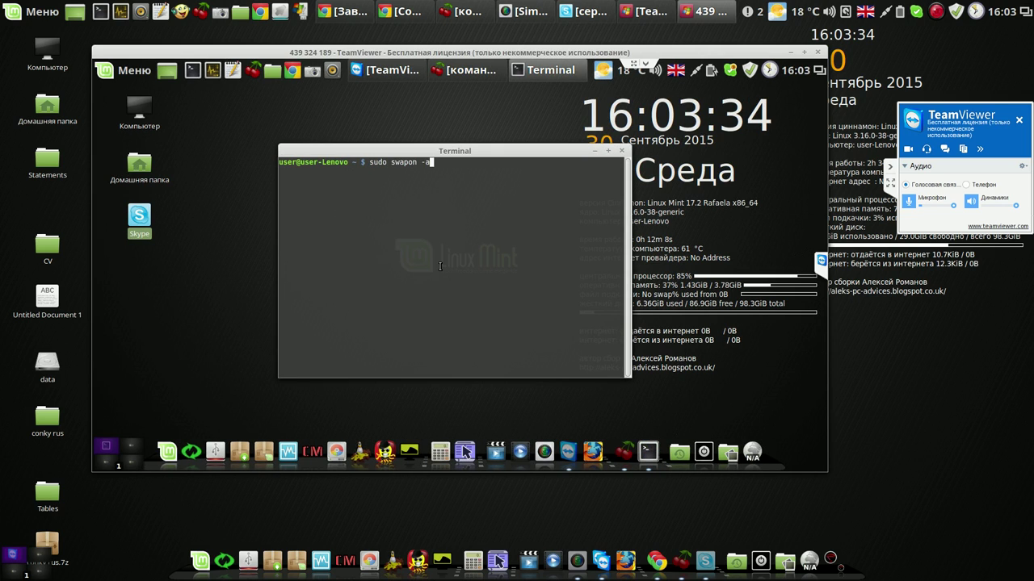
pyautogui.press('Return')
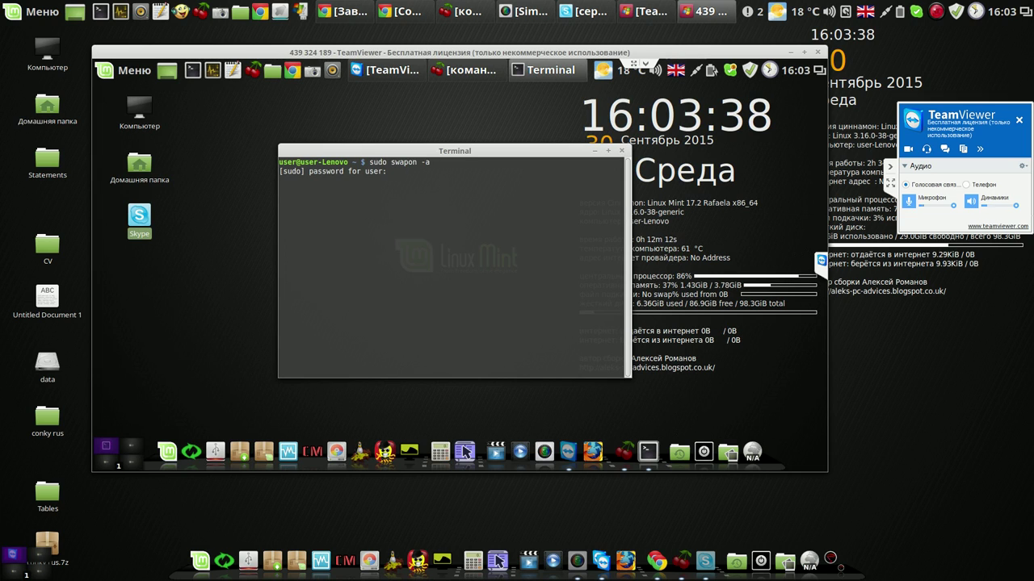
pyautogui.press('Return')
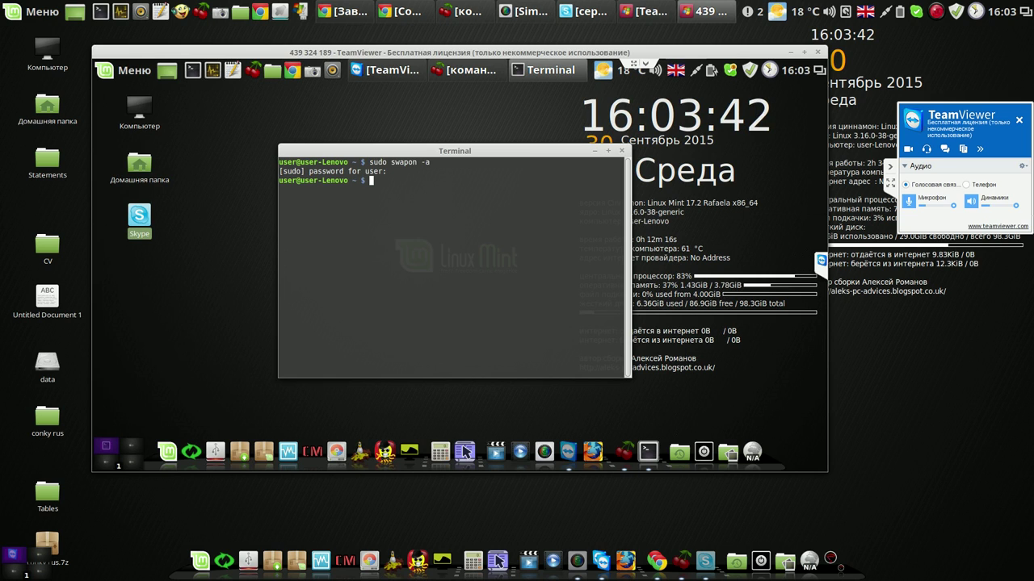
pyautogui.click(621, 152)
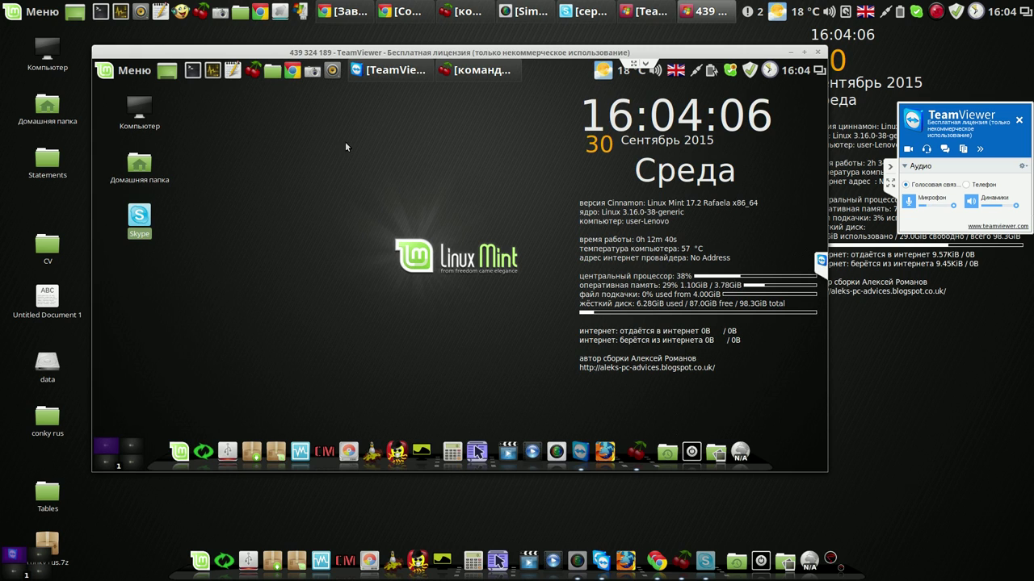
pyautogui.click(293, 72)
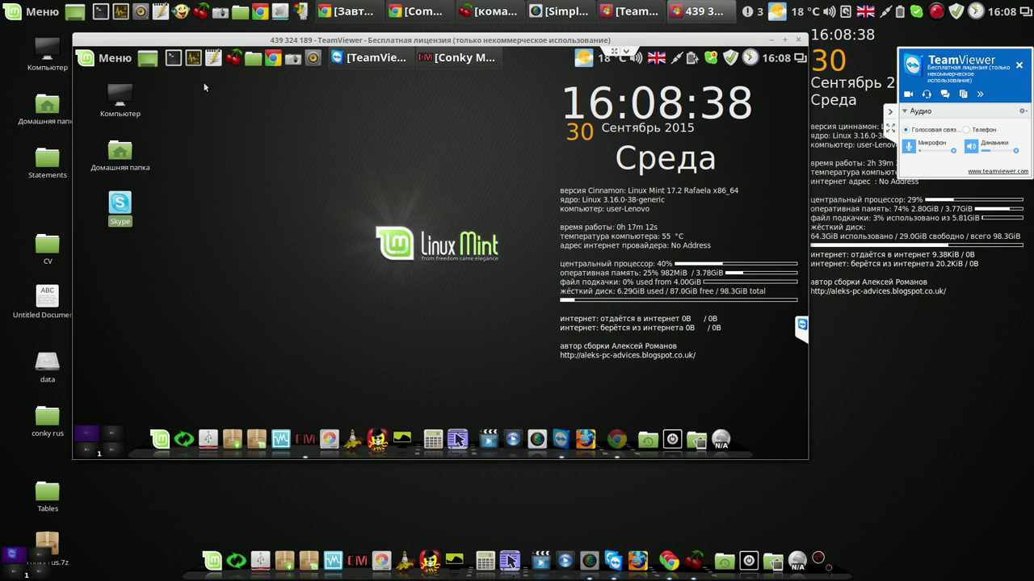
# Run ifconfig in a new terminal on the remote computer and examine the listed network interfaces from the beginning of the output.
pyautogui.hotkey('ctrl', 'alt', 't')
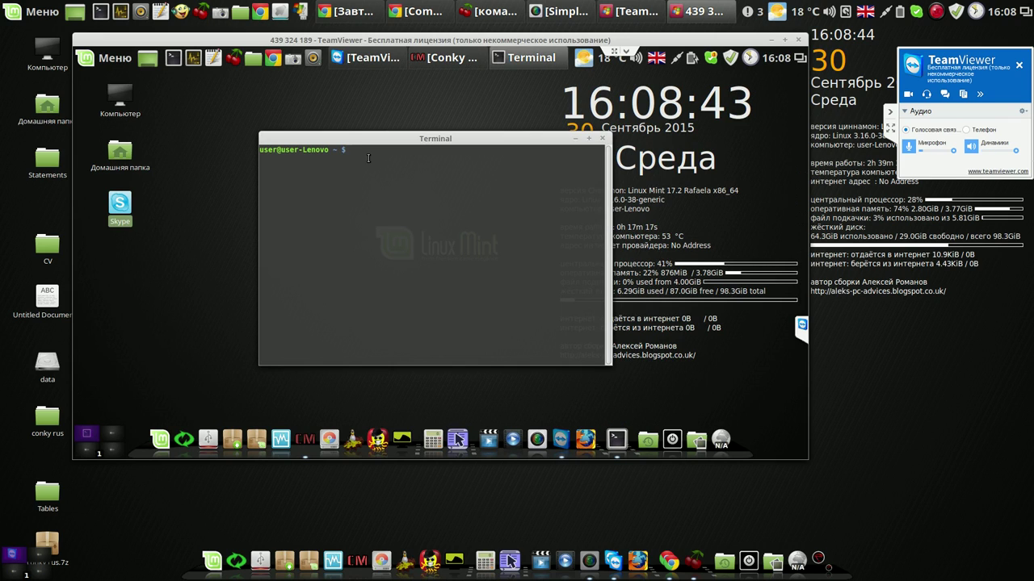
pyautogui.write('ifco')
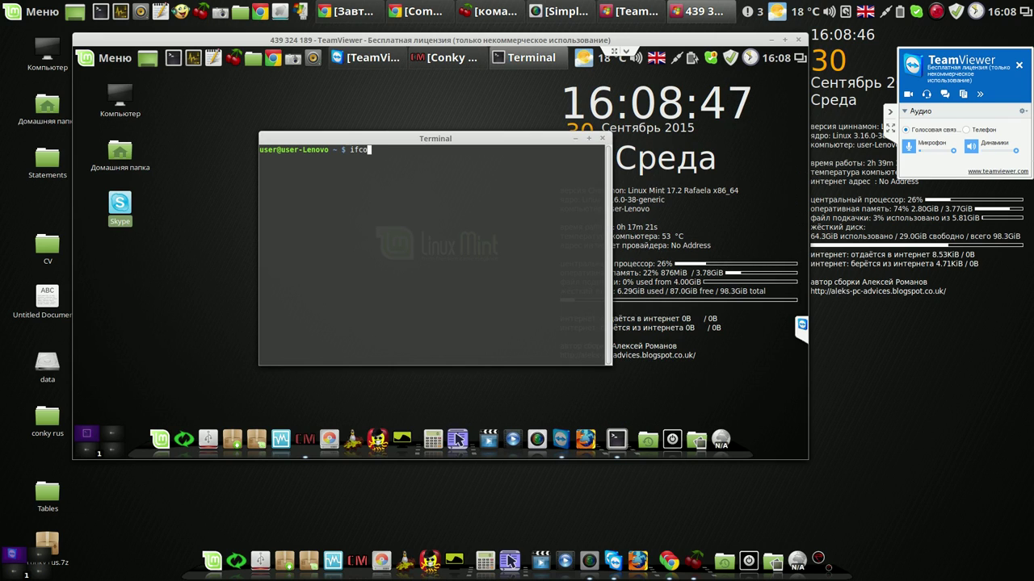
pyautogui.write('nfig')
pyautogui.press('Return')
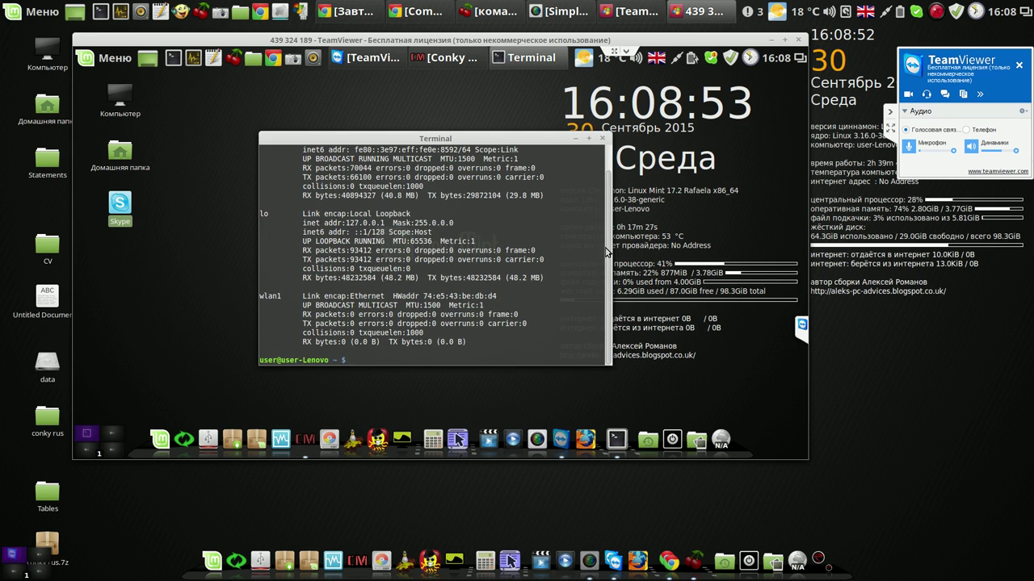
pyautogui.scroll(1, 607, 191)
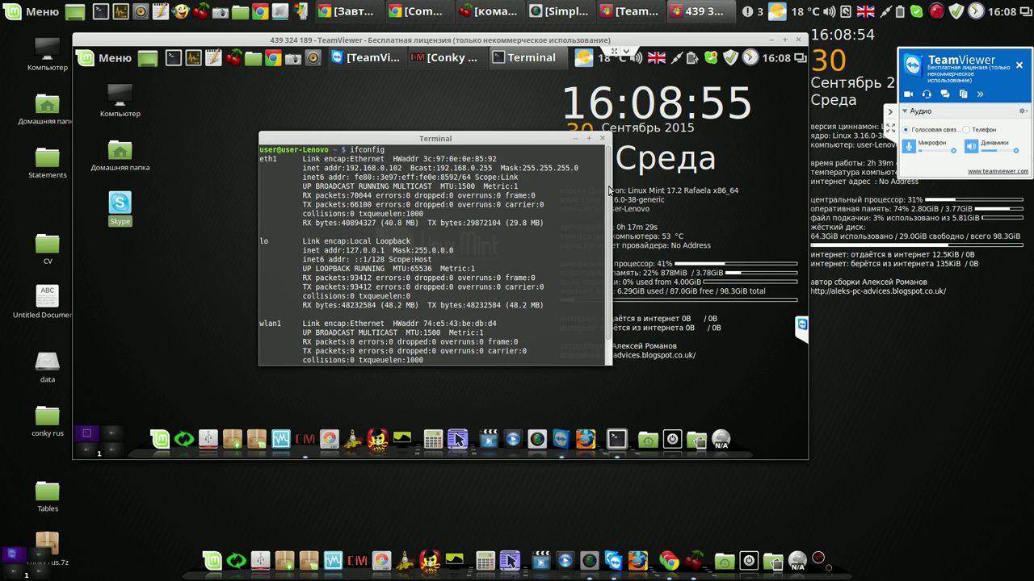
# Copy the interface name eth1 from the ifconfig output in the remote computer's terminal.
pyautogui.doubleClick(259, 159)
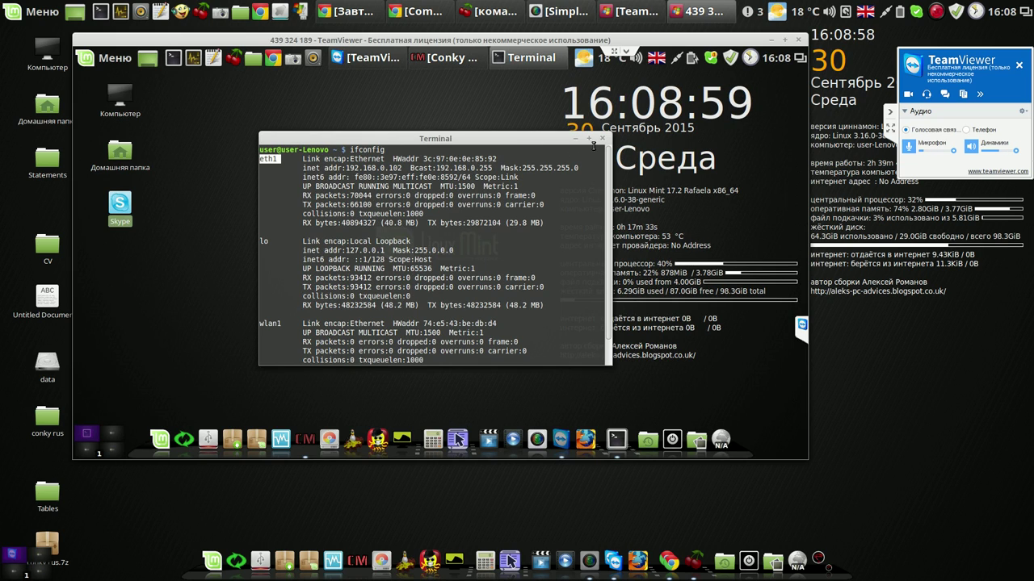
pyautogui.click(270, 159)
pyautogui.doubleClick(266, 160)
pyautogui.rightClick(265, 161)
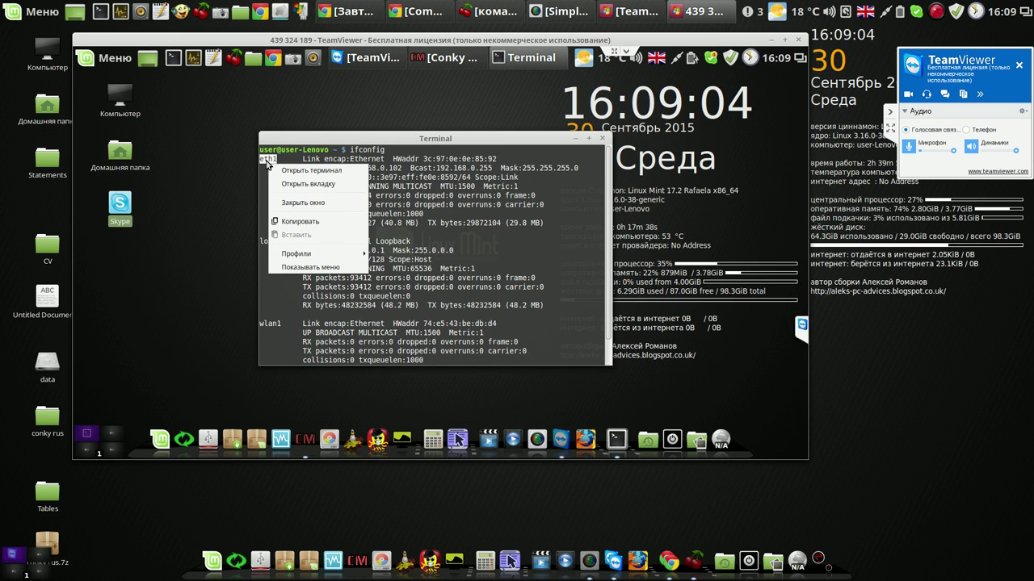
pyautogui.click(298, 220)
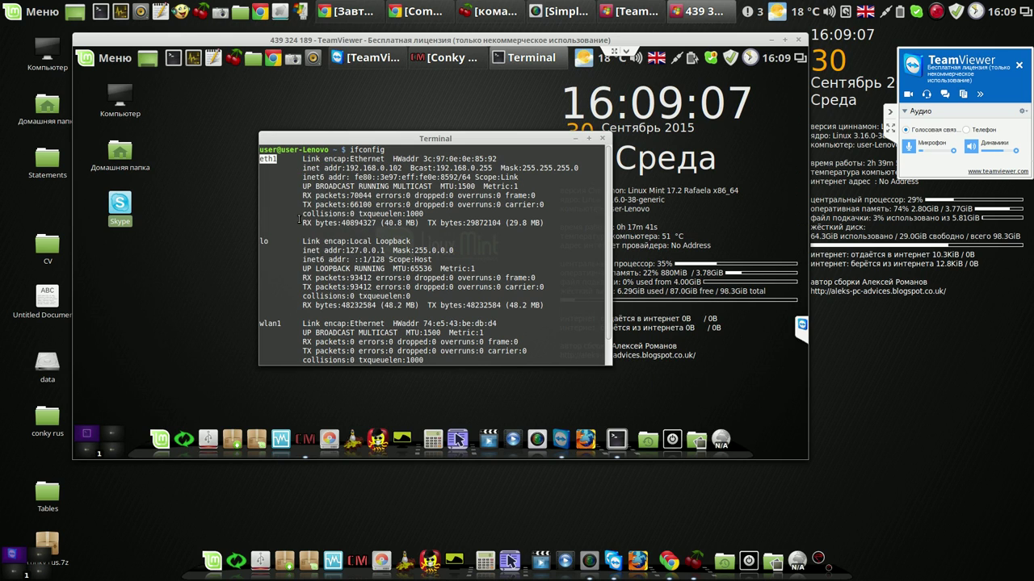
# Set the network interface of the Conky short/conky_short widget to eth1 in the remote computer's Conky Manager, apply it, and close the manager.
pyautogui.click(306, 436)
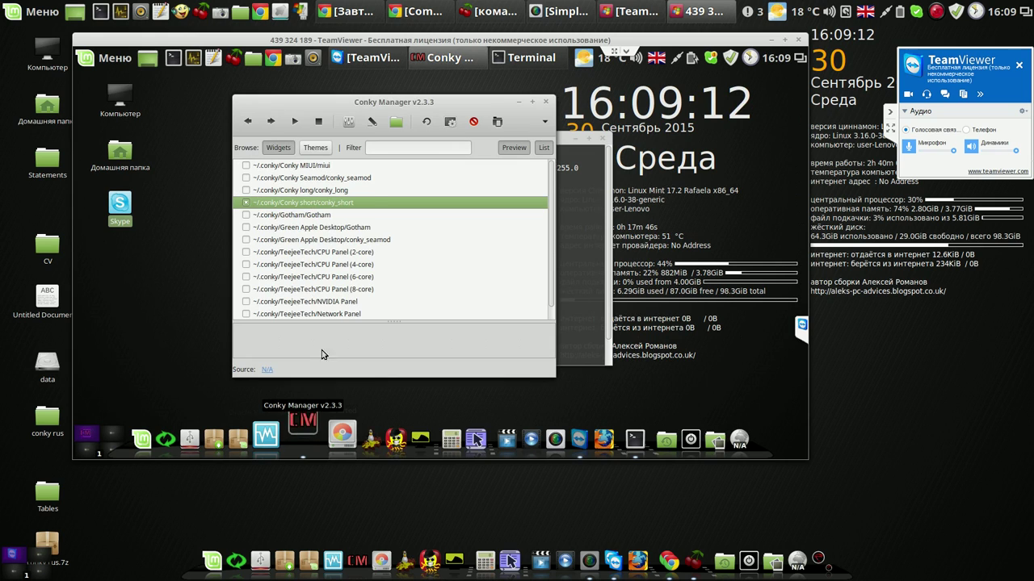
pyautogui.click(348, 122)
pyautogui.click(421, 146)
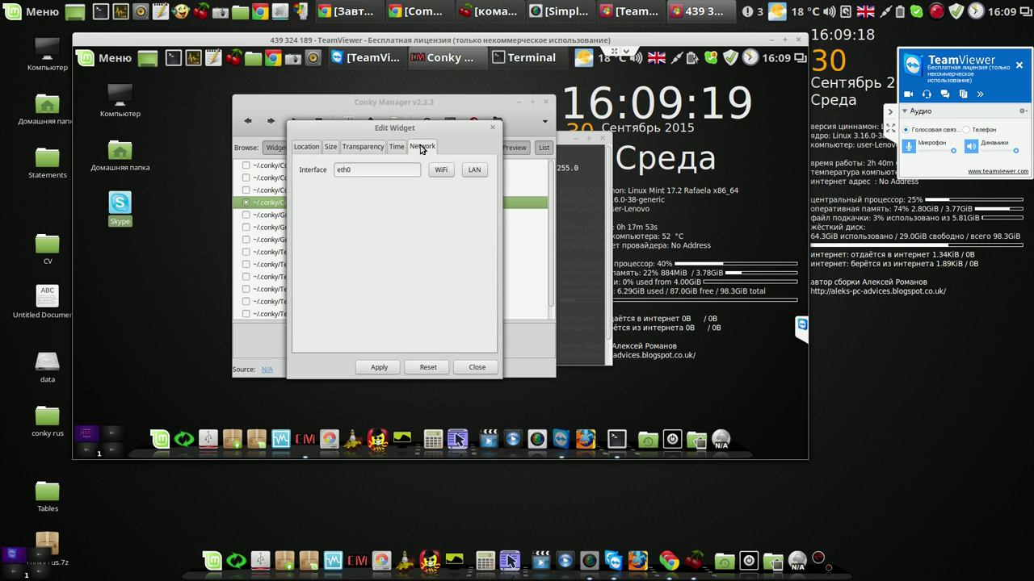
pyautogui.click(357, 170)
pyautogui.hotkey('ctrl', 'a')
pyautogui.click(364, 171)
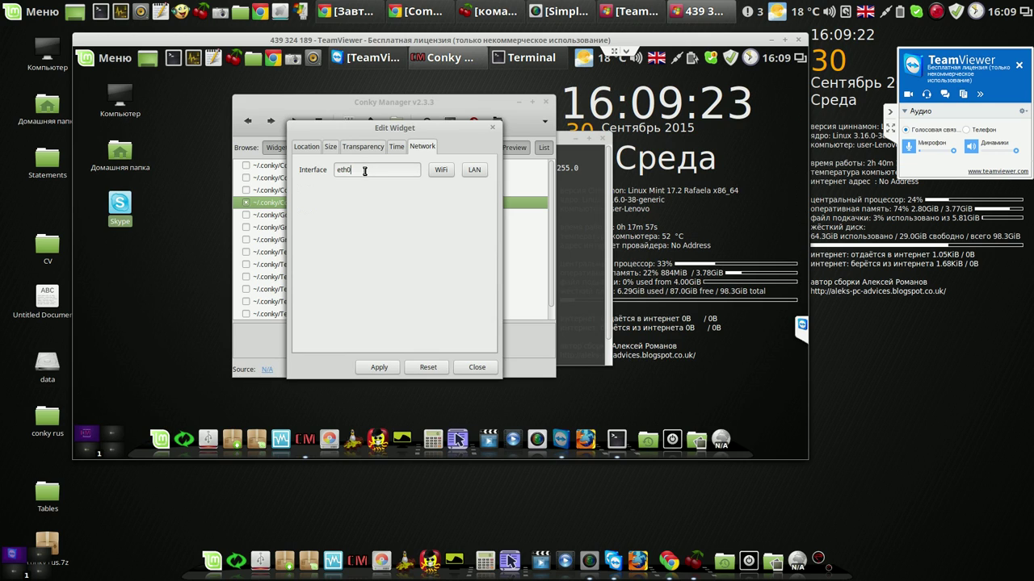
pyautogui.press('BackSpace')
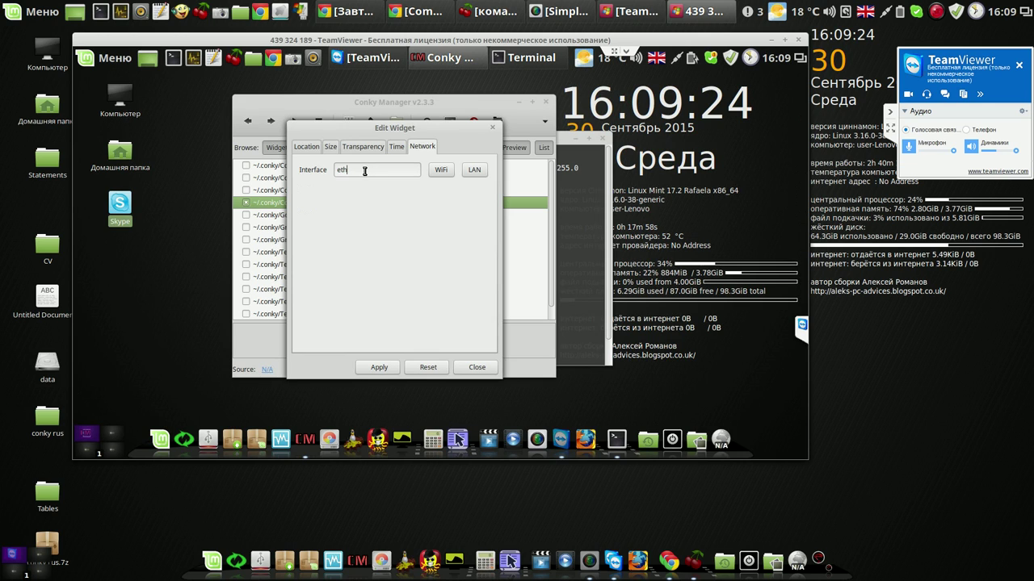
pyautogui.click(378, 367)
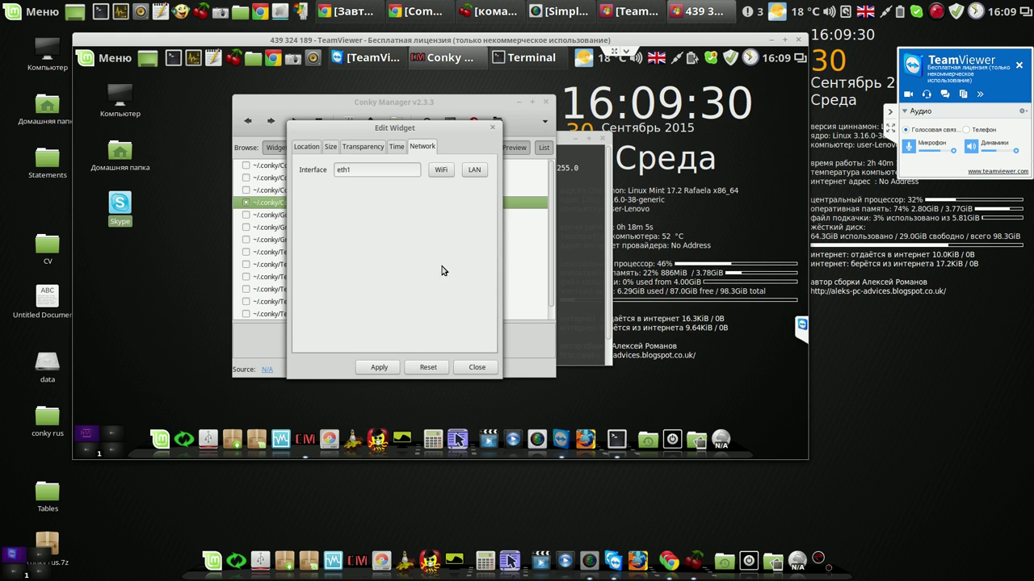
pyautogui.click(475, 367)
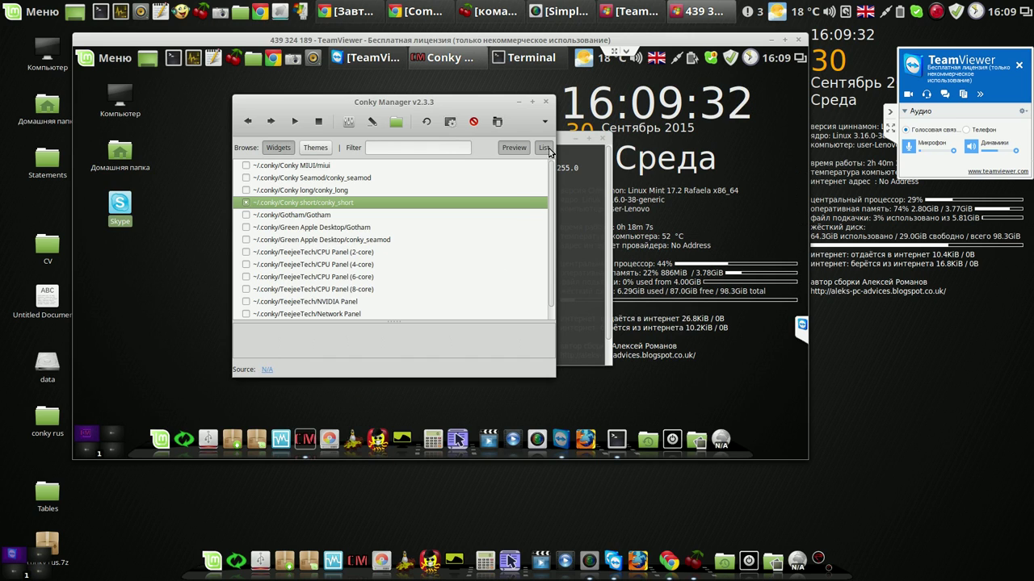
pyautogui.click(545, 102)
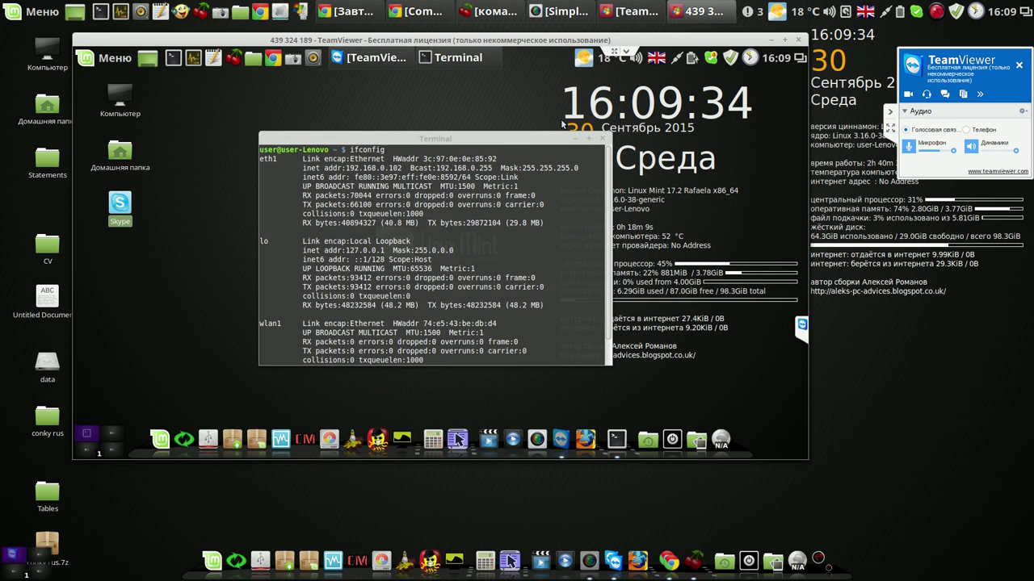
# Close the terminal with the ifconfig output on the remote computer and shift the remote session window slightly.
pyautogui.doubleClick(281, 159)
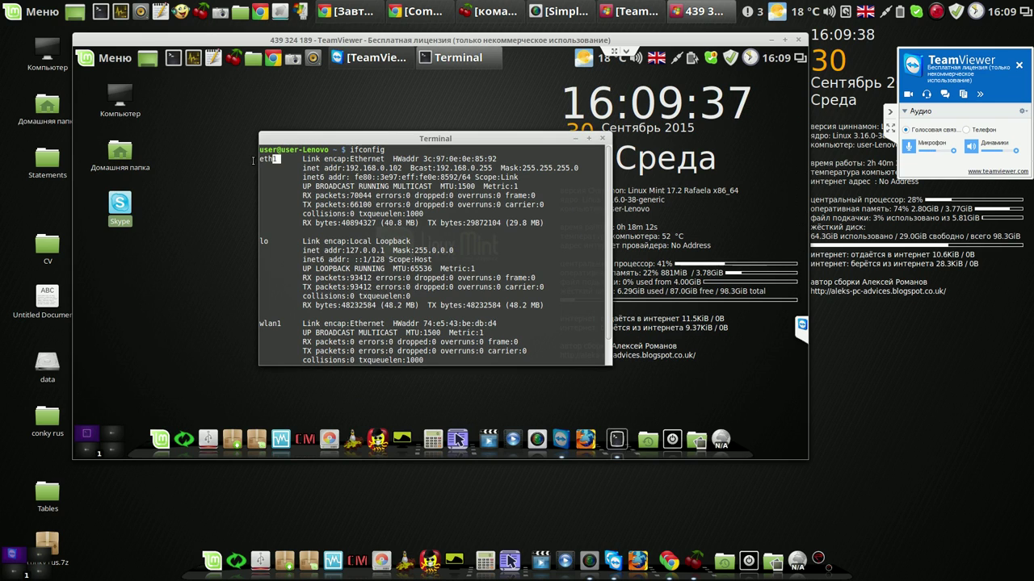
pyautogui.click(601, 140)
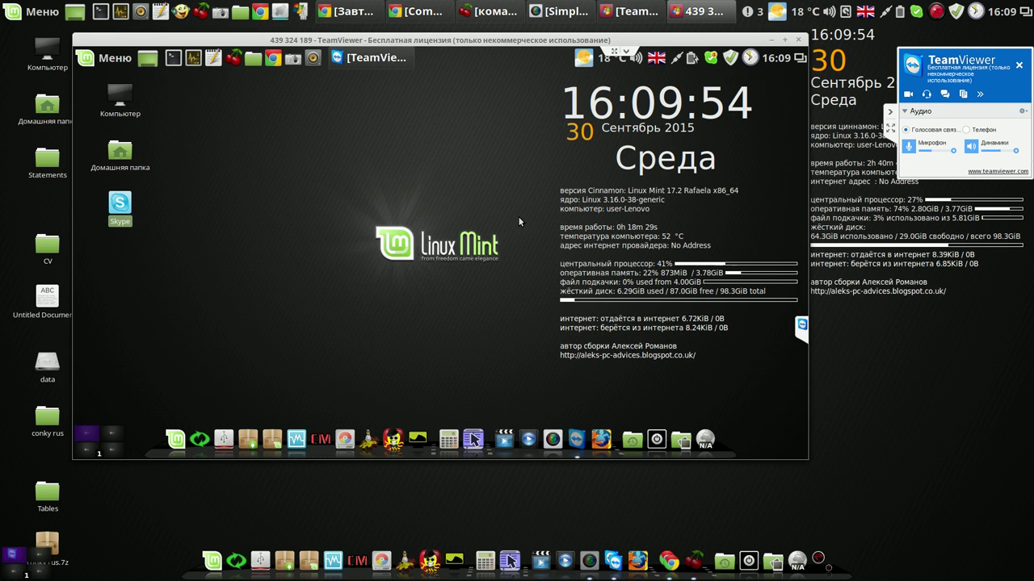
pyautogui.moveTo(522, 41); pyautogui.dragTo(520, 38)
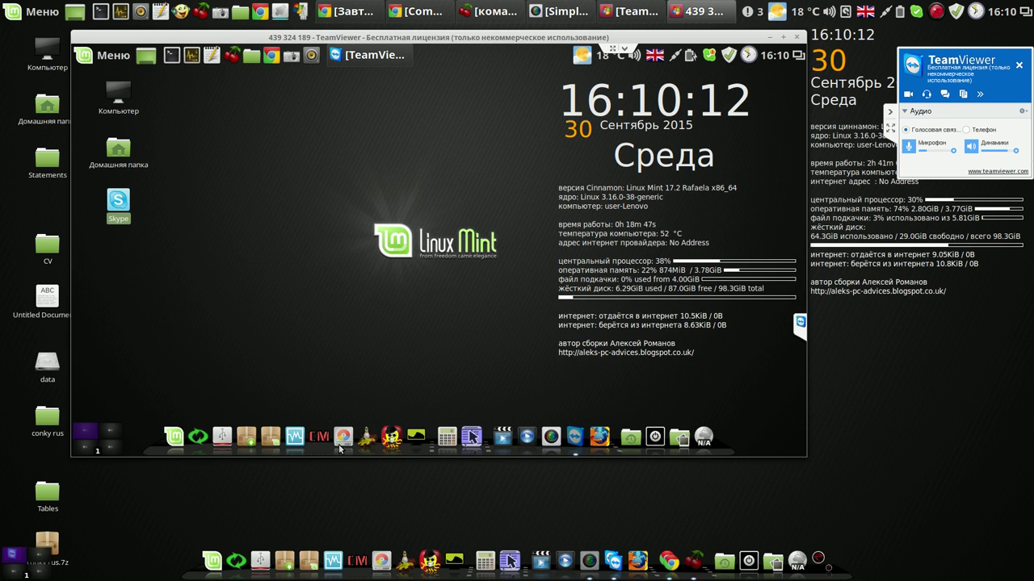
# Reopen Conky Manager on the remote computer, review the network interface setting of the Conky short/conky_short widget, and close the manager.
pyautogui.click(317, 433)
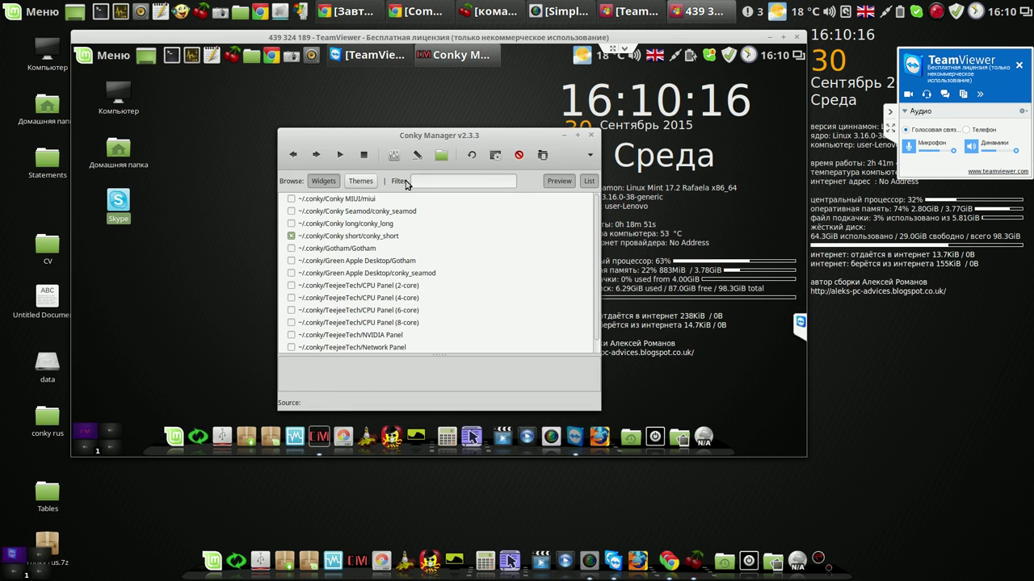
pyautogui.click(394, 155)
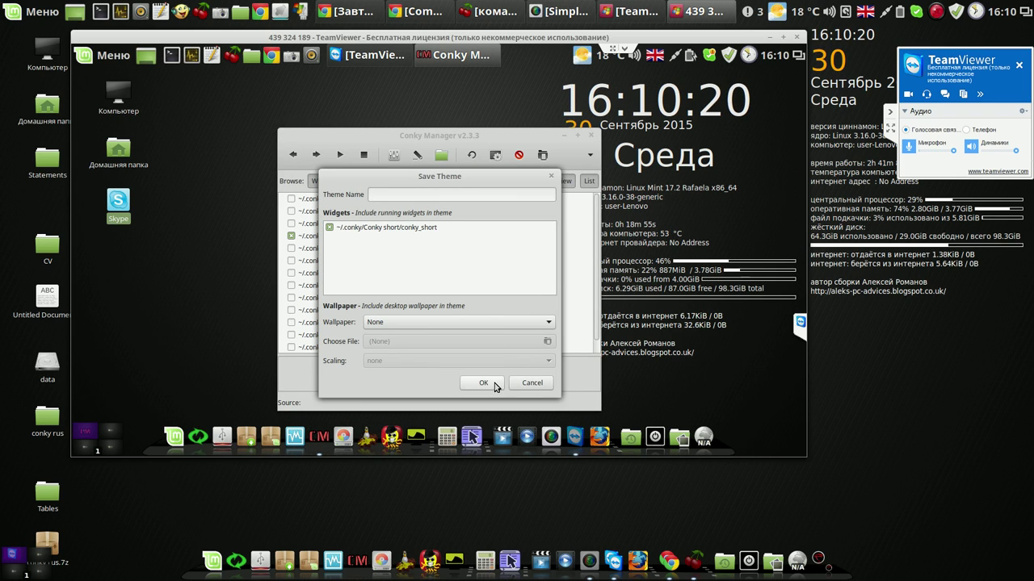
pyautogui.click(533, 385)
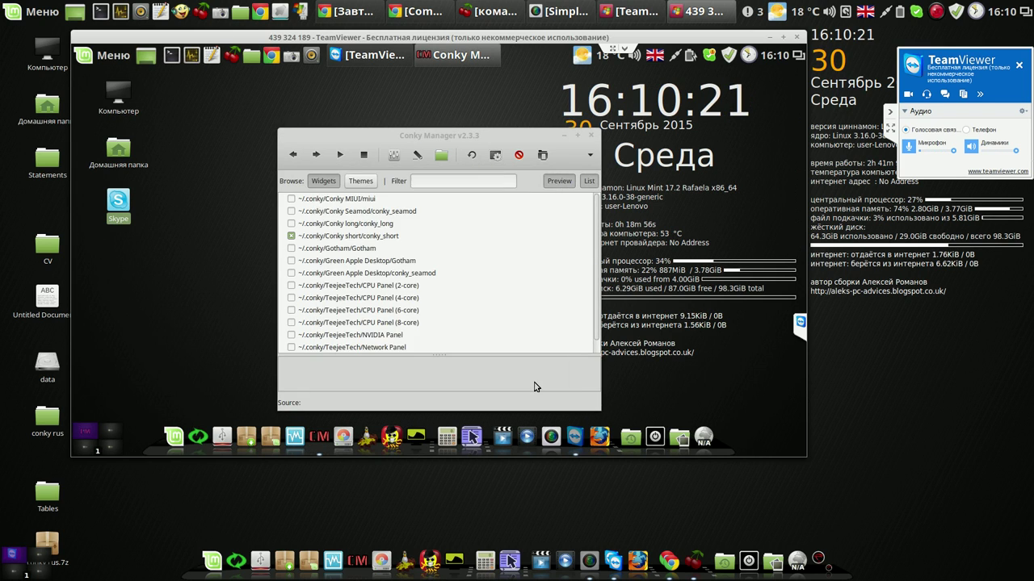
pyautogui.click(365, 235)
pyautogui.click(394, 155)
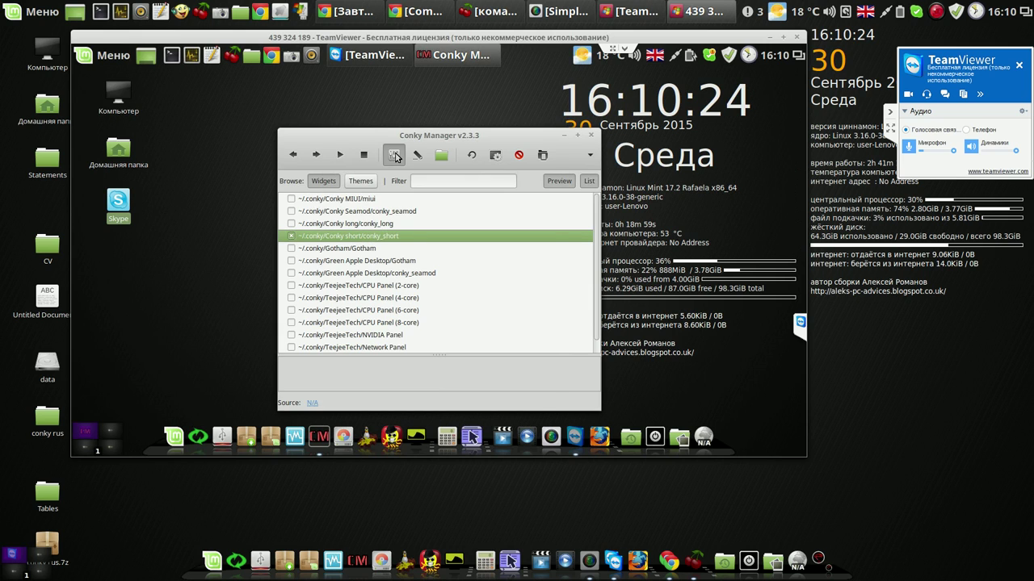
pyautogui.click(468, 180)
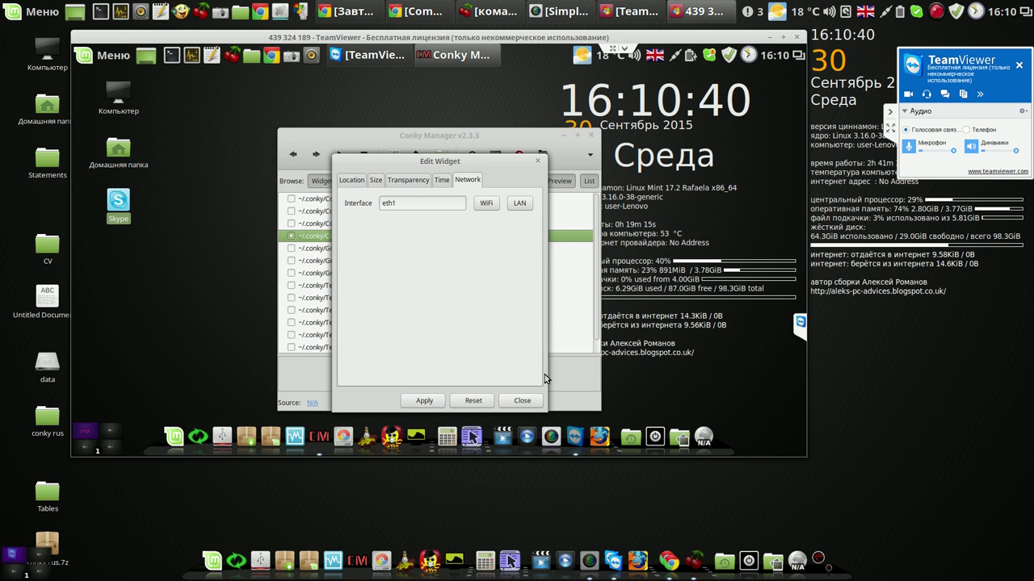
pyautogui.click(520, 401)
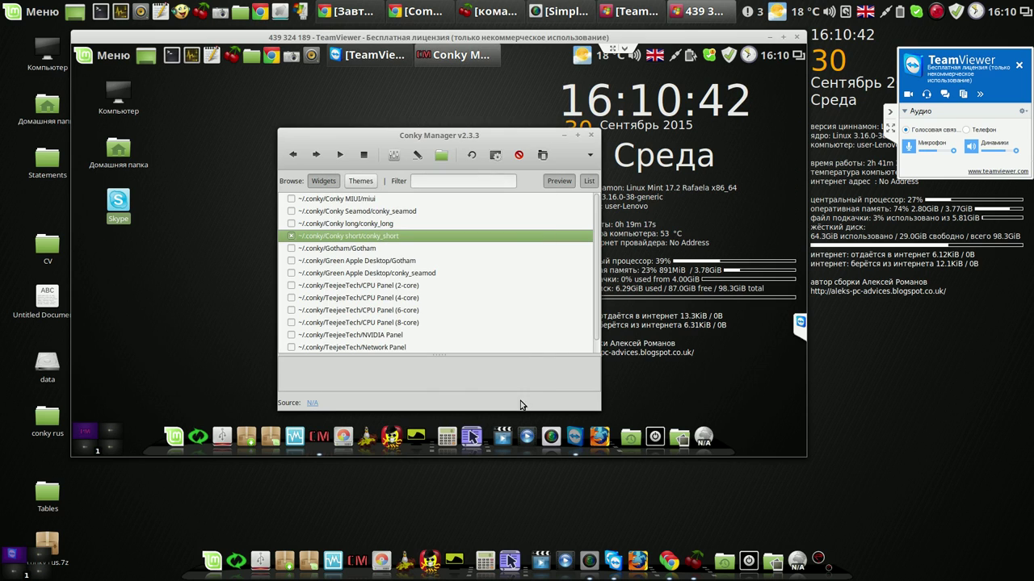
pyautogui.click(592, 138)
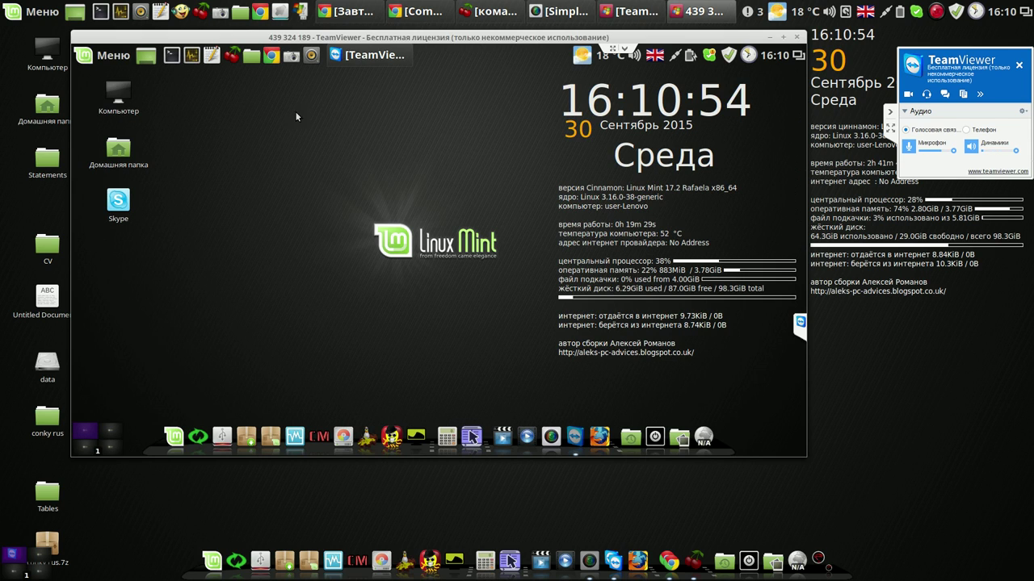
# Open the file команды и видео.ctb from the Загрузки folder in CherryTree on the remote computer.
pyautogui.click(232, 55)
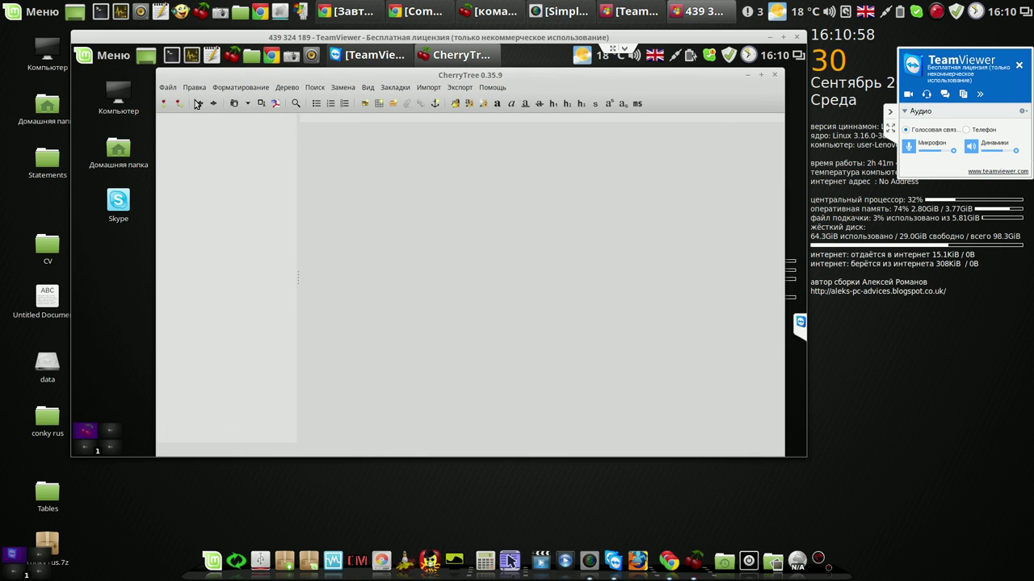
pyautogui.click(170, 88)
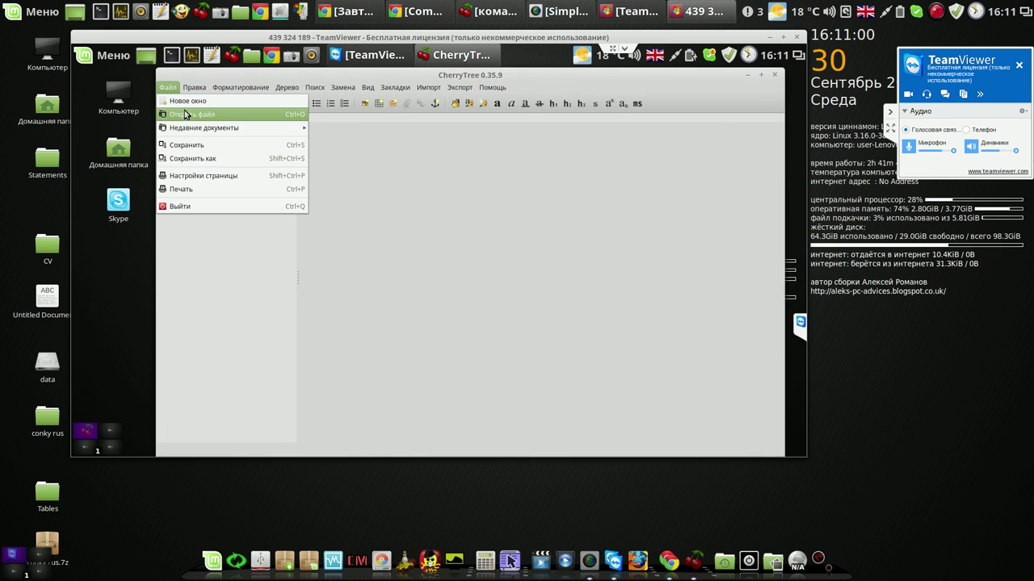
pyautogui.moveTo(186, 131)
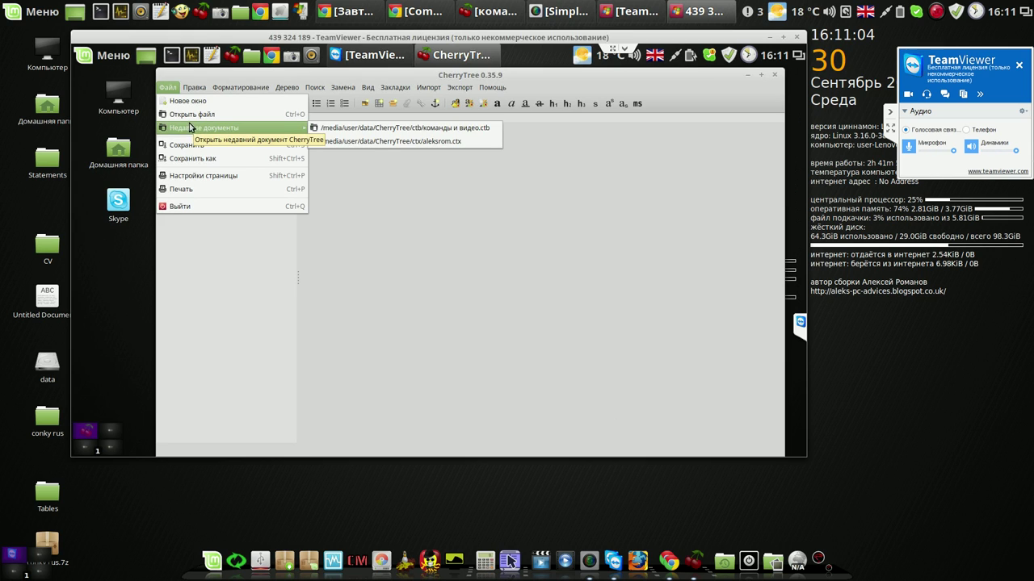
pyautogui.click(197, 114)
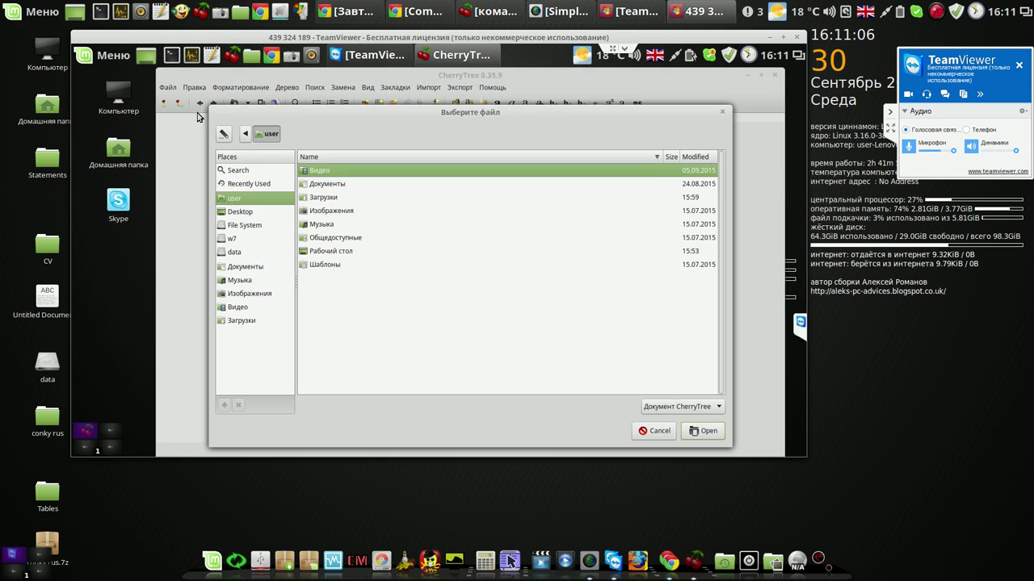
pyautogui.click(321, 197)
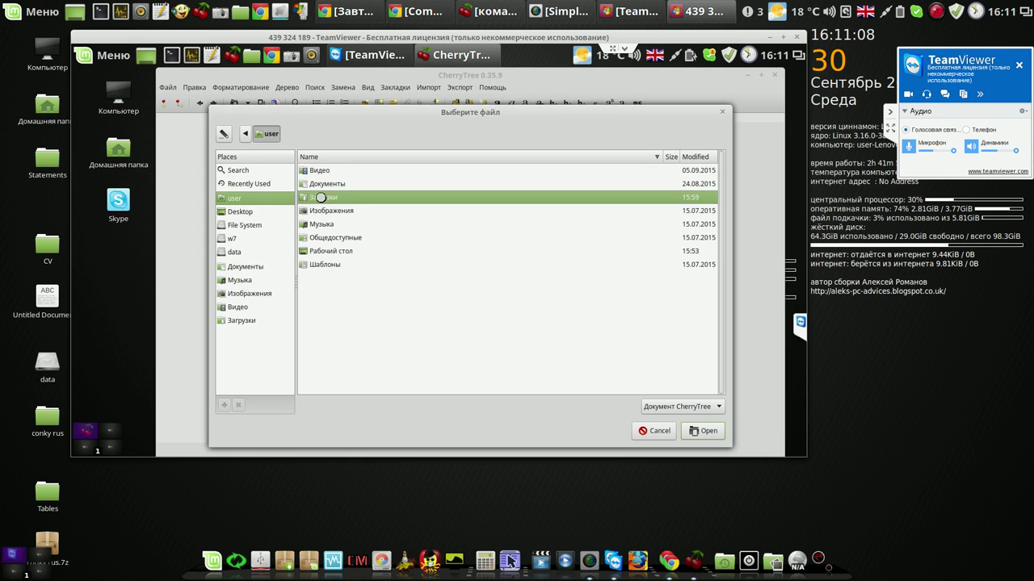
pyautogui.doubleClick(321, 198)
pyautogui.doubleClick(322, 172)
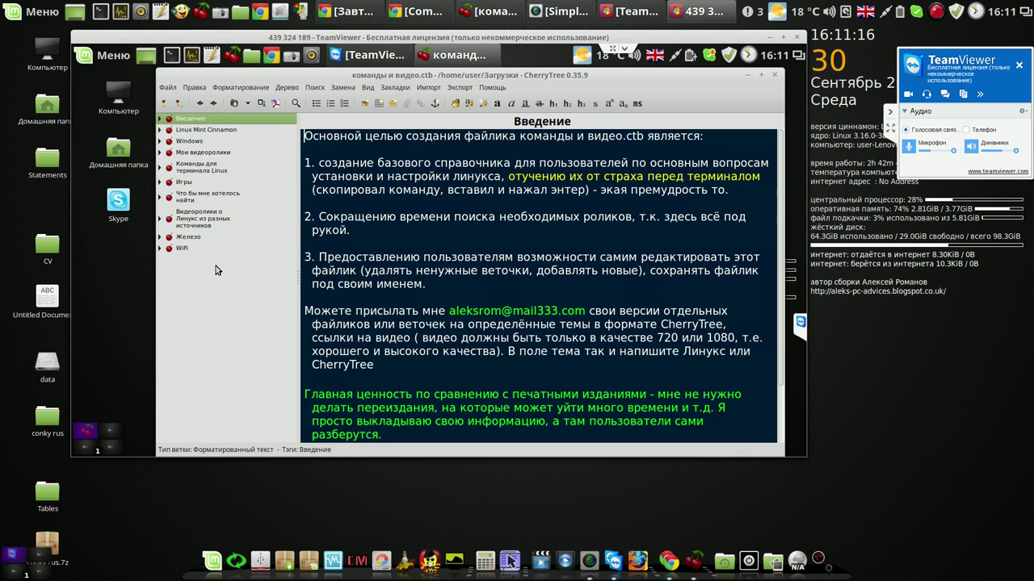
# Expand the Введение branch and view its note "Как со мной связаться".
pyautogui.click(160, 120)
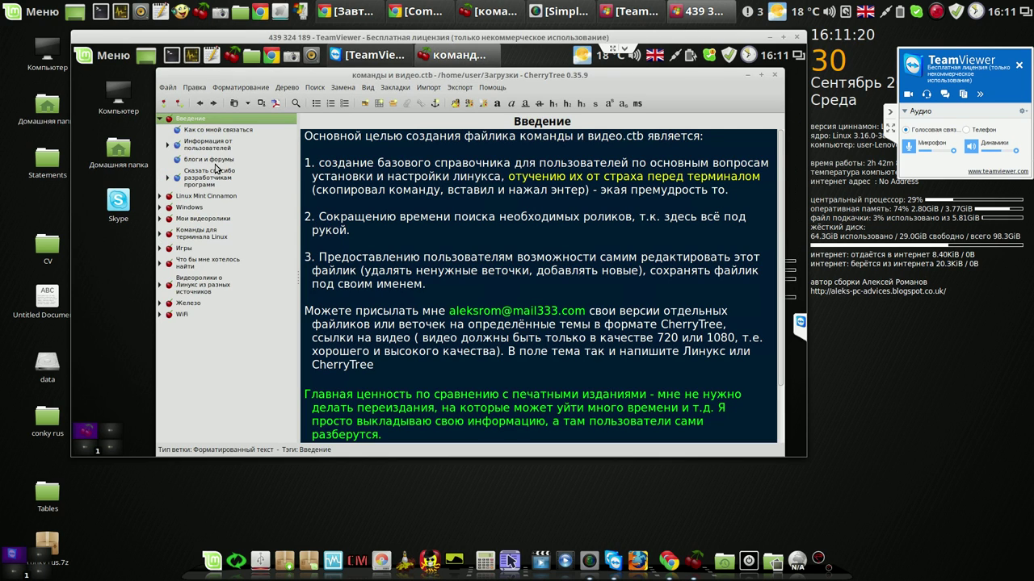
pyautogui.click(229, 131)
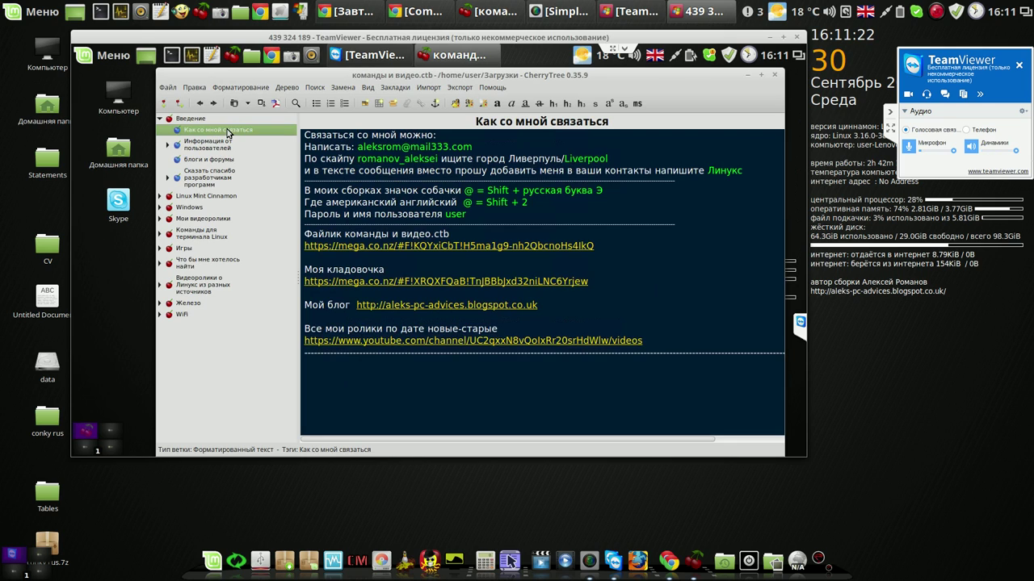